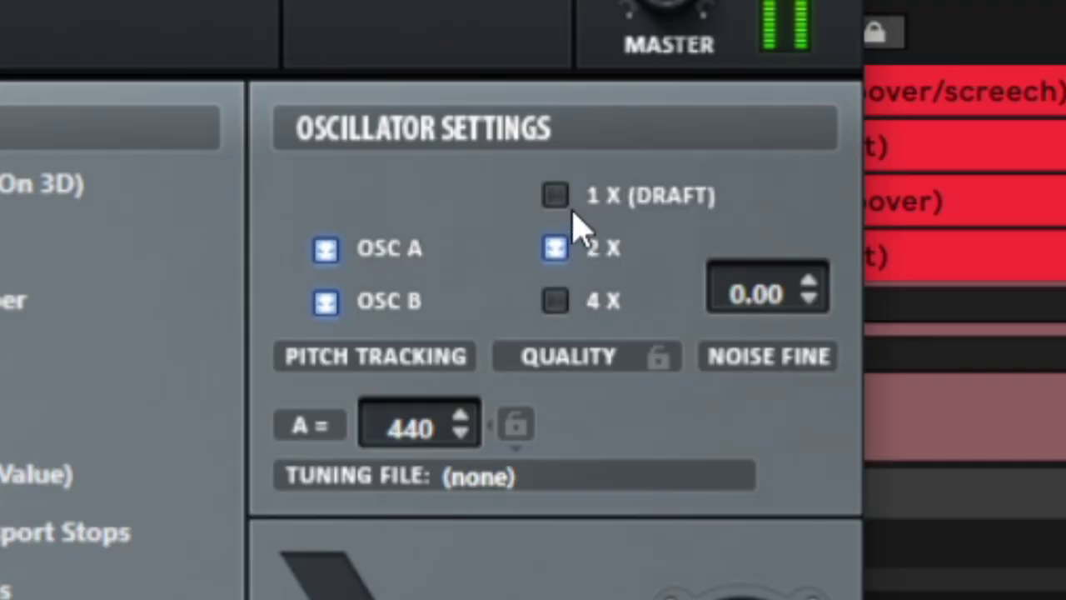
- Set oversampling to 1X draft, change the sub waveform, lower OSC B phase, and untick LFO 1 BPM
{"action": "left_click", "coordinate": [556, 195]}
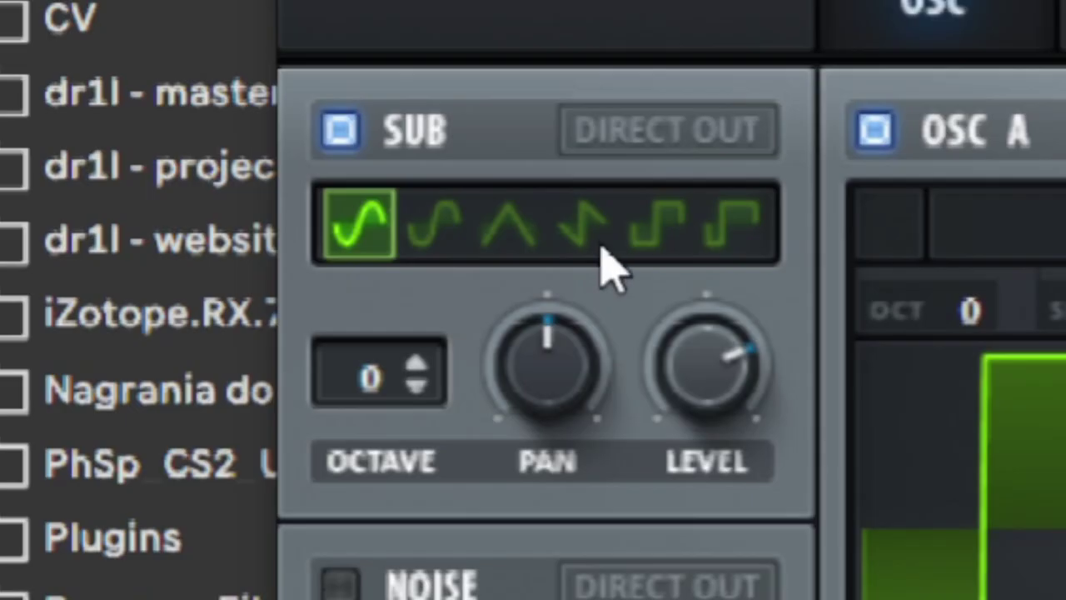
{"action": "left_click", "coordinate": [648, 227]}
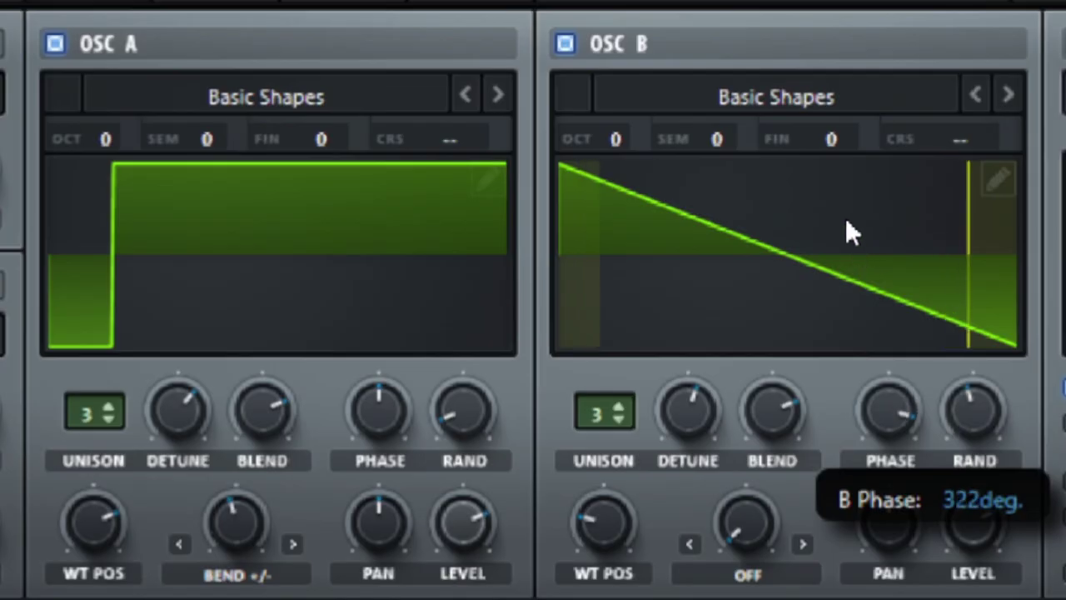
{"action": "left_click_drag", "start_coordinate": [845, 231], "coordinate": [809, 332]}
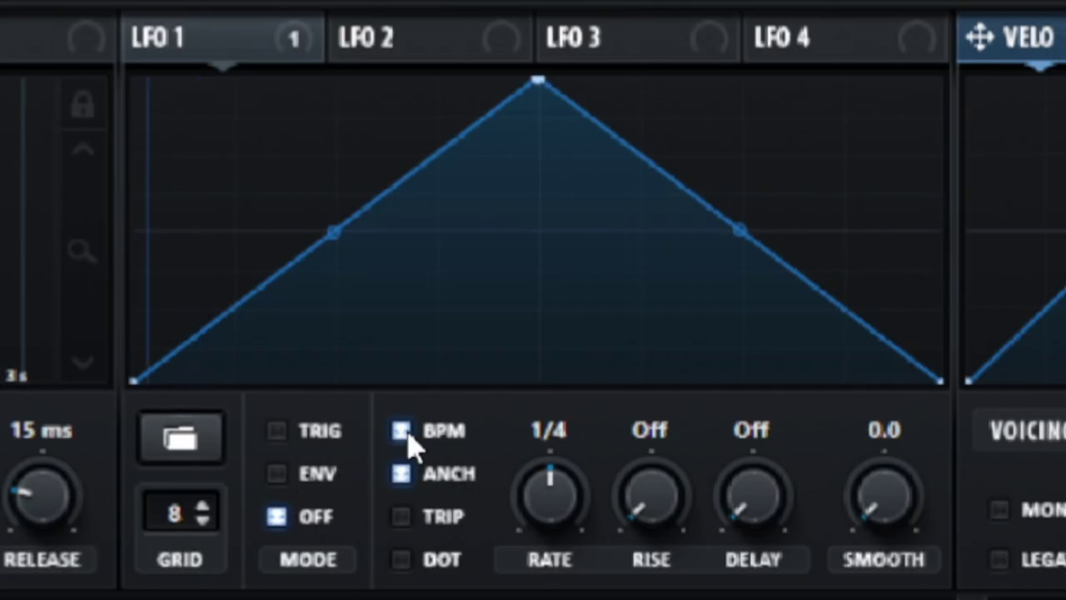
{"action": "left_click", "coordinate": [407, 435]}
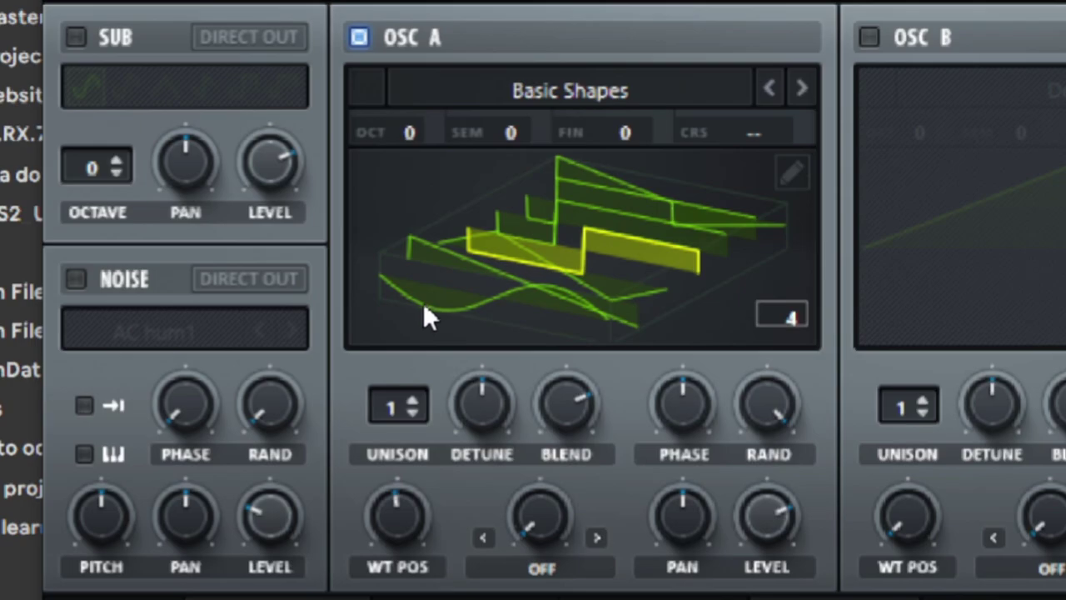
{"action": "left_click", "coordinate": [423, 308]}
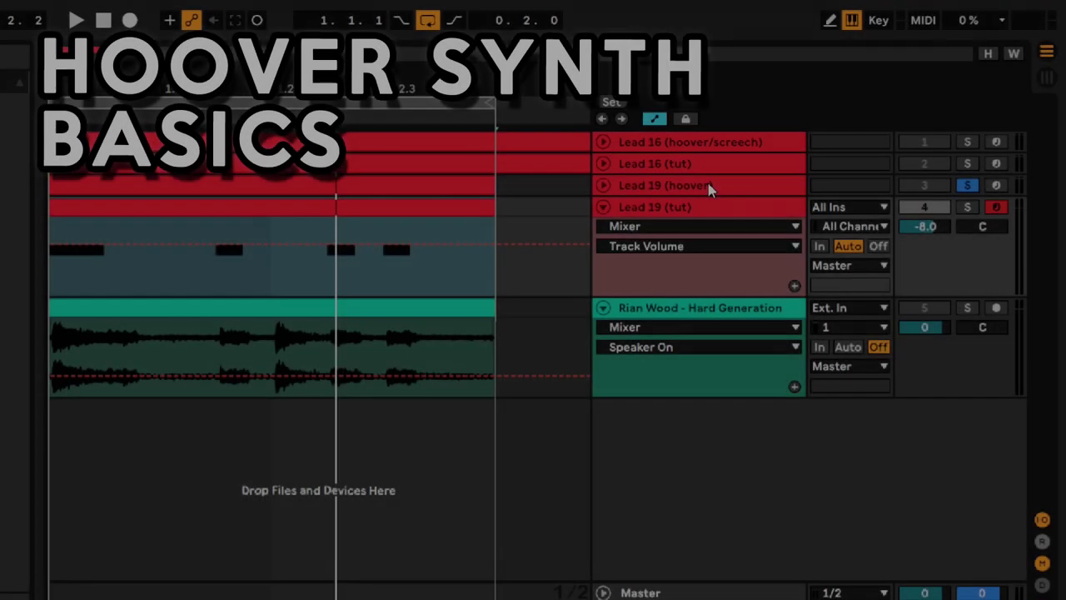
- Play and stop the Lead 19 (hoover) track, then bring up OSC A's wavetable list
{"action": "left_click", "coordinate": [710, 186]}
{"action": "key", "text": "space"}
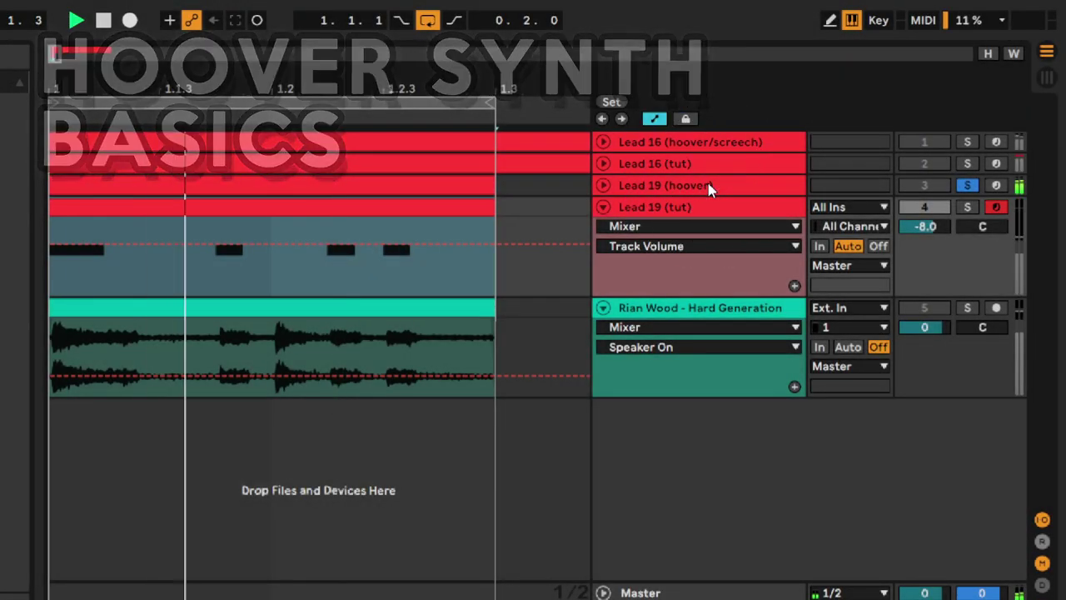
{"action": "key", "text": "space"}
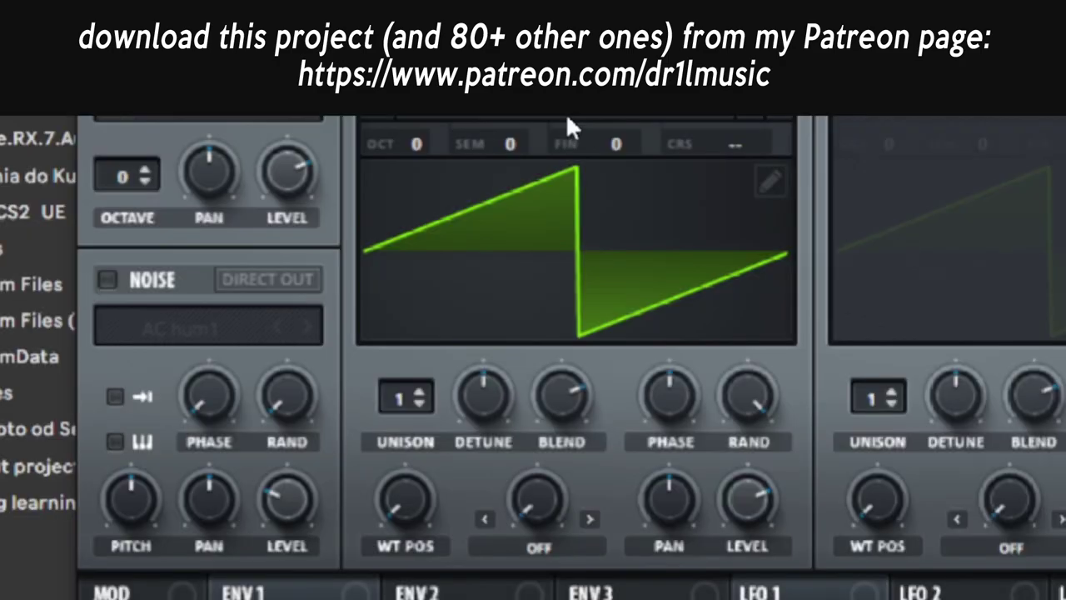
{"action": "left_click", "coordinate": [557, 113]}
- Load Analog > Basic Shapes into OSC A and sweep WT POS to the descending saw
{"action": "mouse_move", "coordinate": [545, 150]}
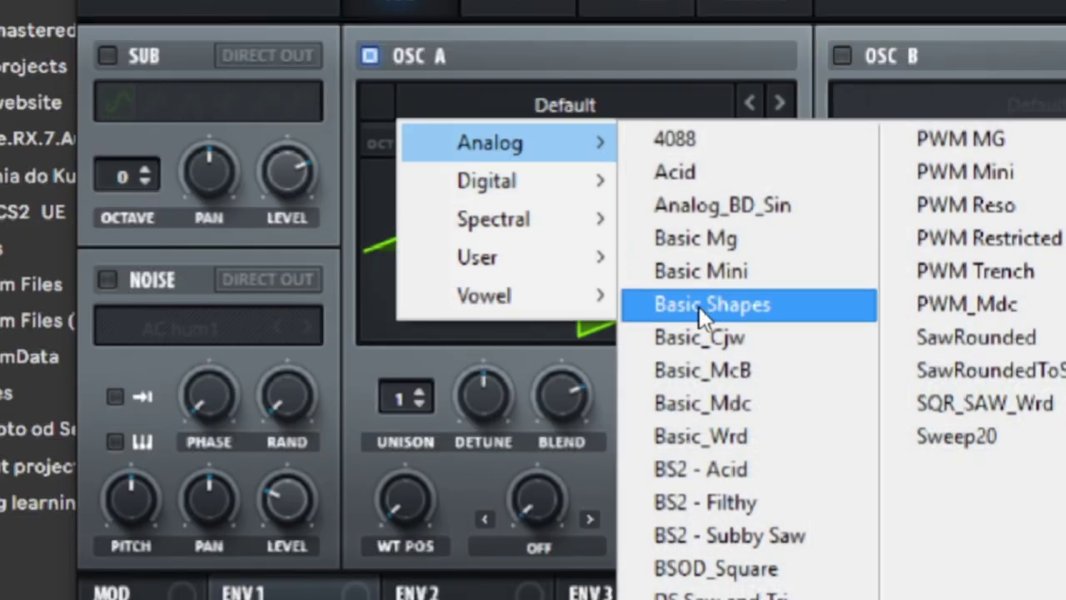
{"action": "left_click", "coordinate": [699, 306]}
{"action": "left_click_drag", "start_coordinate": [376, 493], "coordinate": [434, 413]}
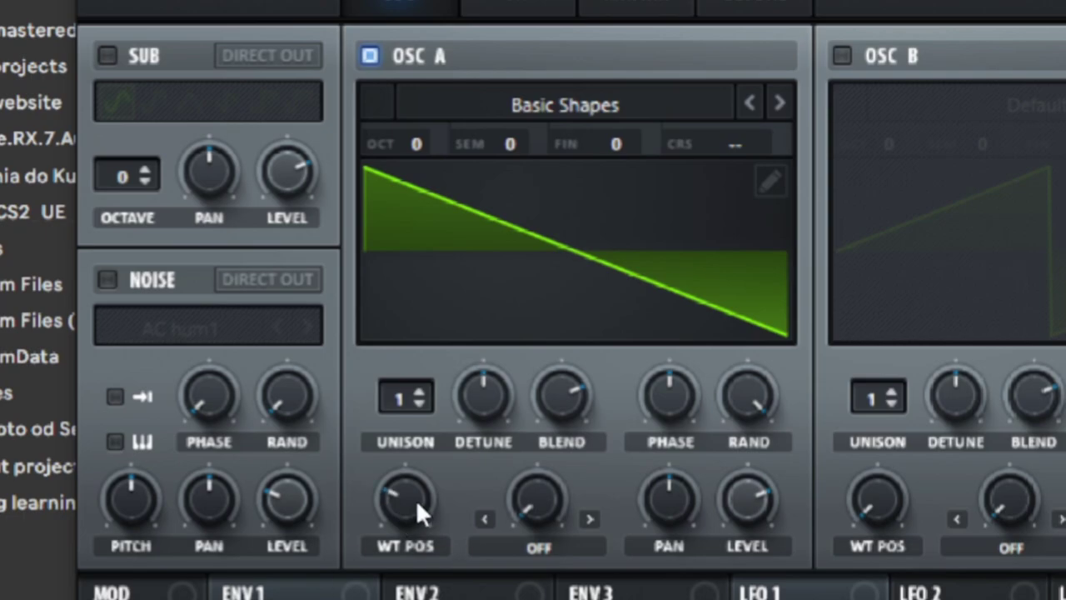
{"action": "scroll", "coordinate": [414, 500], "scroll_direction": "up", "scroll_amount": 5}
{"action": "scroll", "coordinate": [411, 500], "scroll_direction": "down", "scroll_amount": 5}
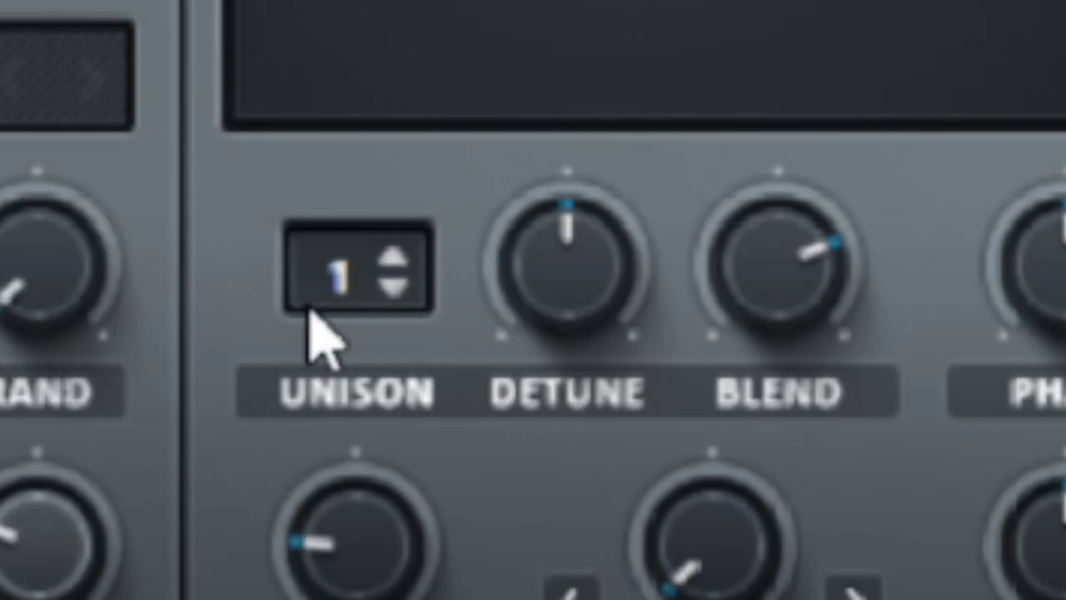
- Raise OSC A unison to 5 voices
{"action": "left_click", "coordinate": [404, 252]}
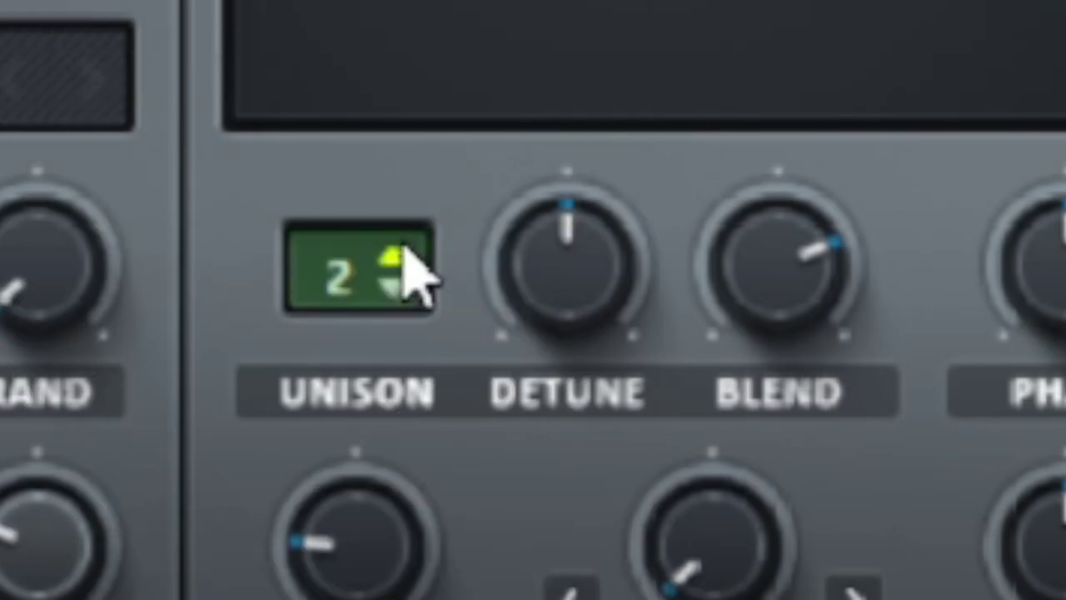
{"action": "left_click", "coordinate": [405, 254]}
{"action": "left_click", "coordinate": [405, 254]}
{"action": "left_click", "coordinate": [405, 254]}
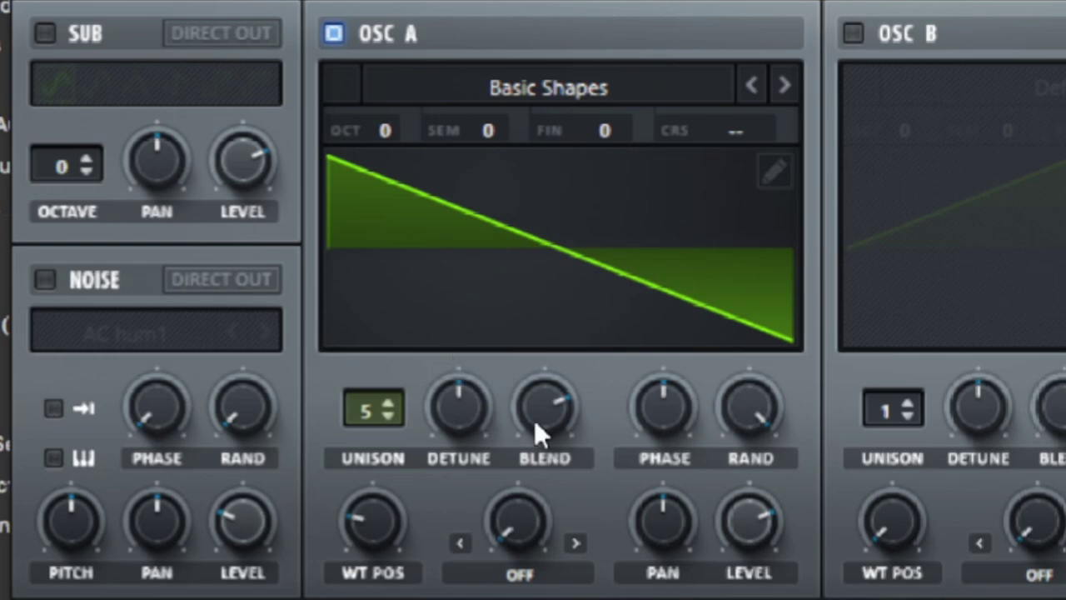
- Widen OSC A unison detune to about 0.58 and set the blend to 83
{"action": "left_click", "coordinate": [454, 417]}
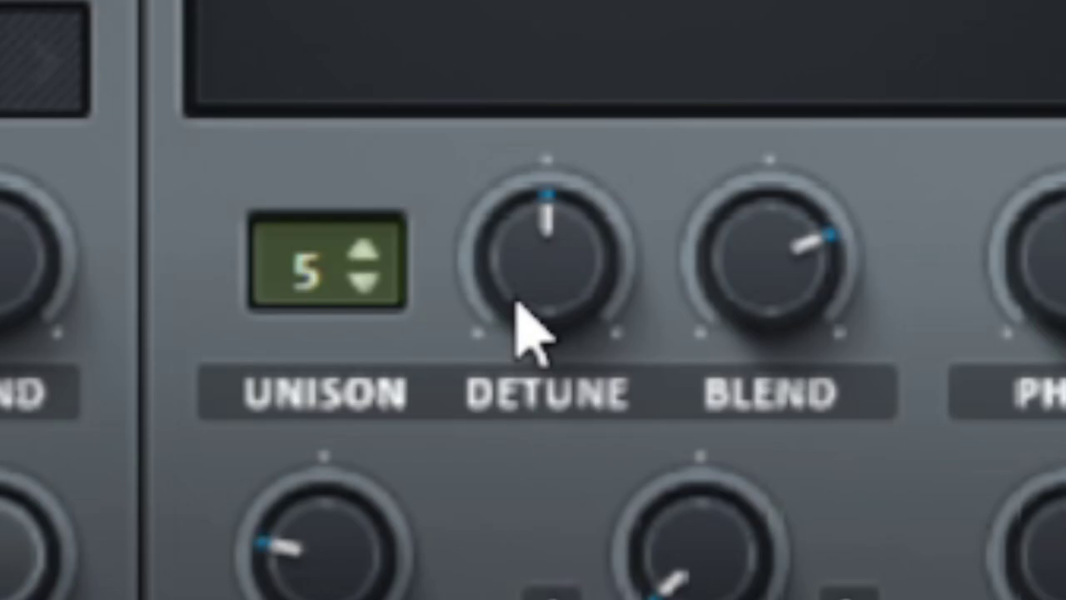
{"action": "left_click_drag", "start_coordinate": [517, 302], "coordinate": [350, 27]}
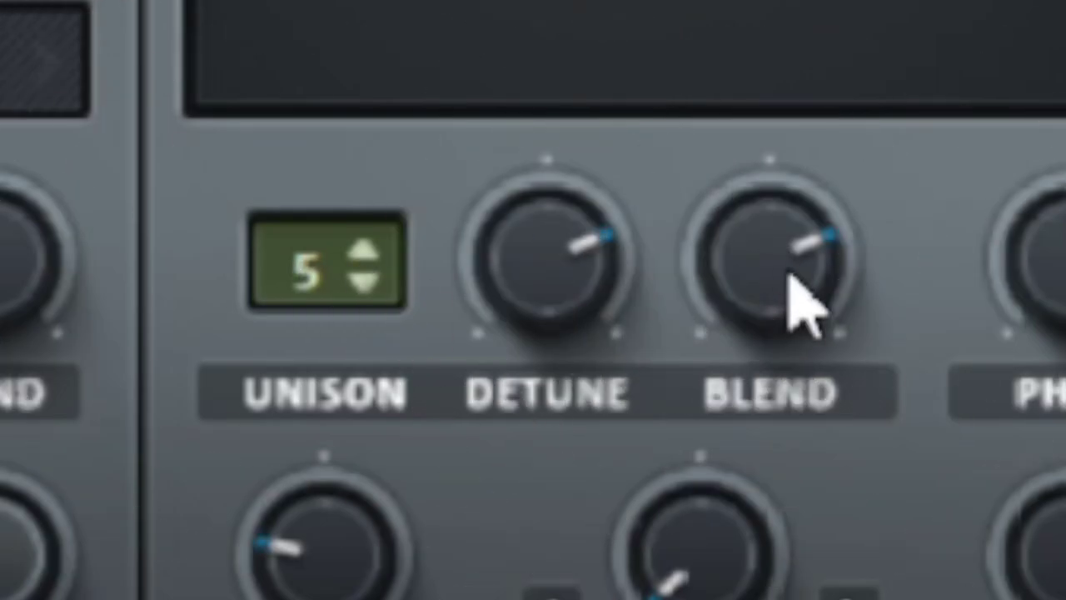
{"action": "mouse_move", "coordinate": [789, 279]}
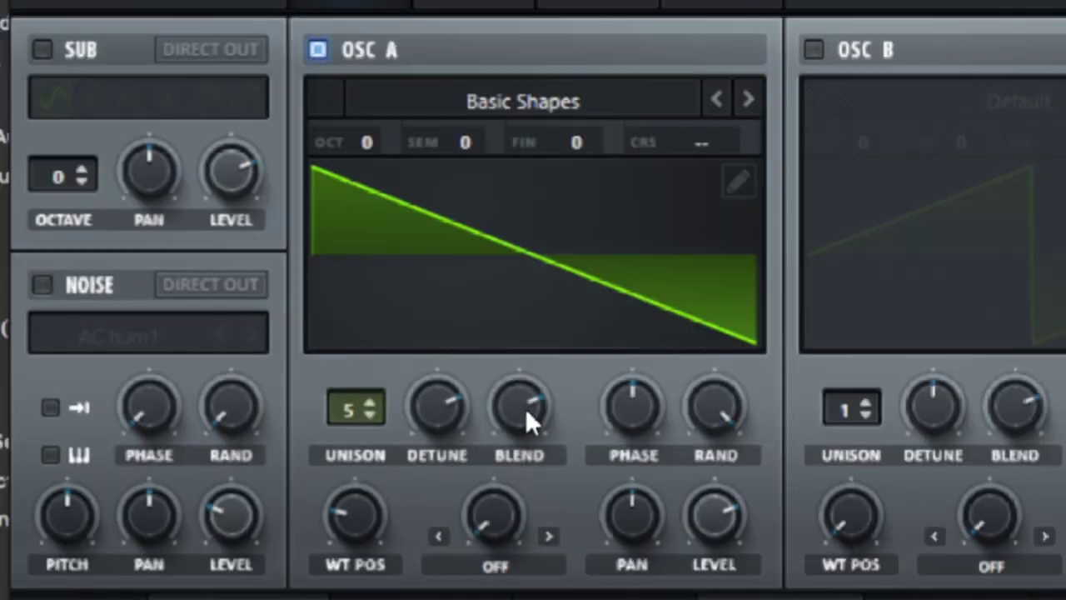
{"action": "left_click_drag", "start_coordinate": [526, 411], "coordinate": [449, 246]}
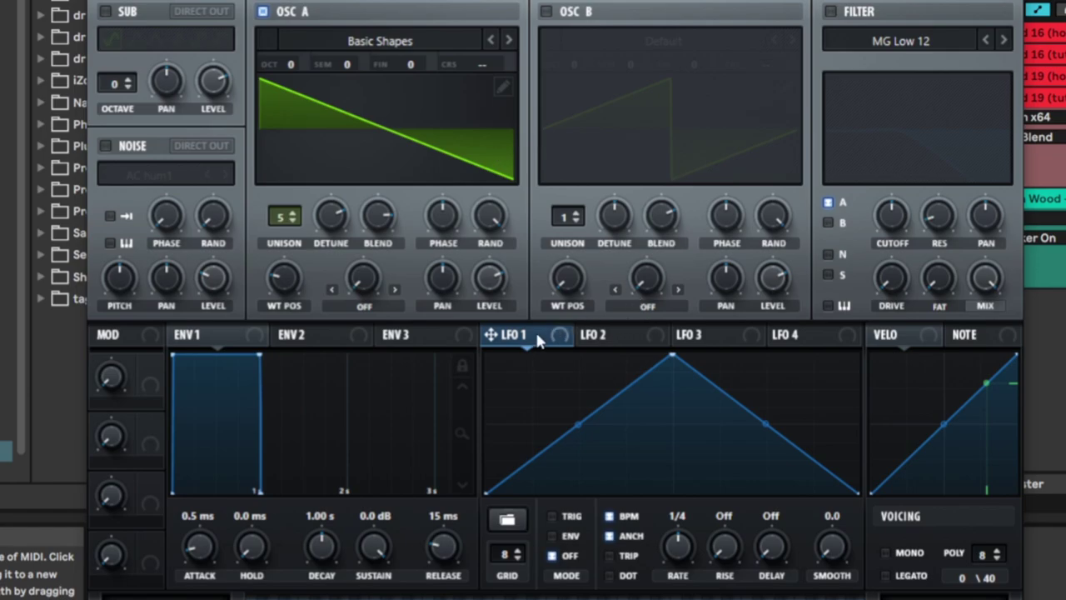
- Assign LFO 1 to OSC A's coarse pitch and switch LFO 1 to ENV mode
{"action": "left_click_drag", "start_coordinate": [533, 333], "coordinate": [469, 58]}
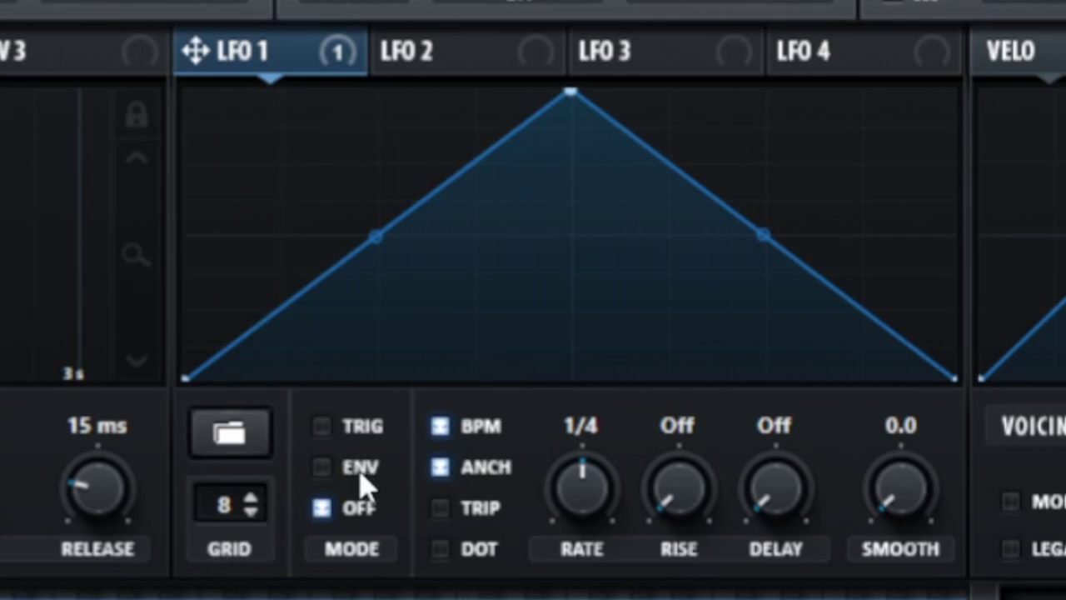
{"action": "left_click", "coordinate": [359, 467]}
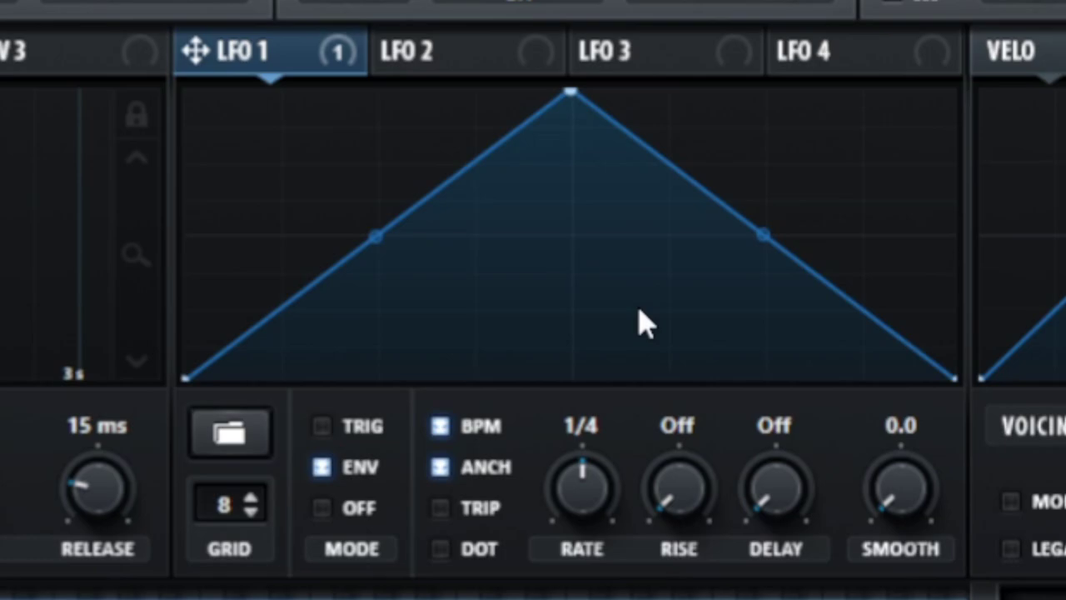
{"action": "left_click", "coordinate": [672, 304]}
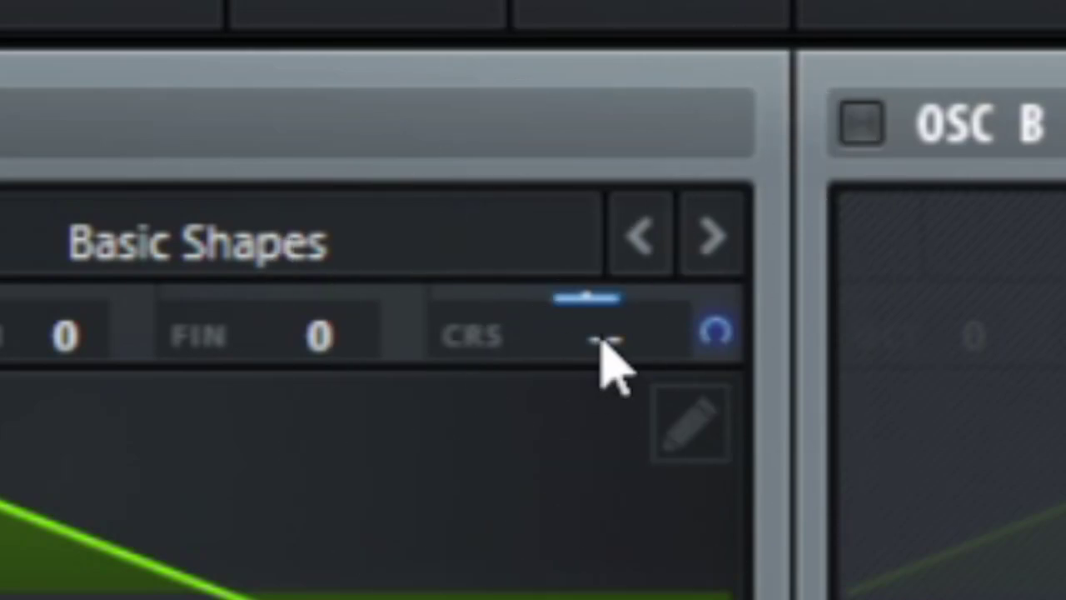
- Set the LFO 1 → OSC A coarse pitch modulation depth to 29
{"action": "scroll", "coordinate": [602, 339], "scroll_direction": "up", "scroll_amount": 2}
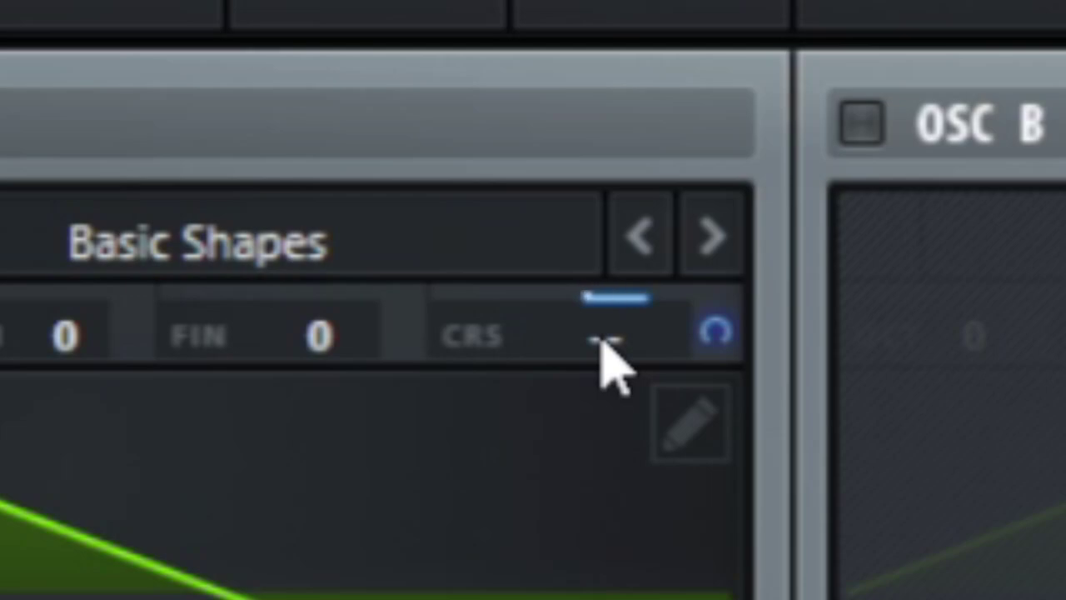
{"action": "scroll", "coordinate": [602, 339], "scroll_direction": "down", "scroll_amount": 2}
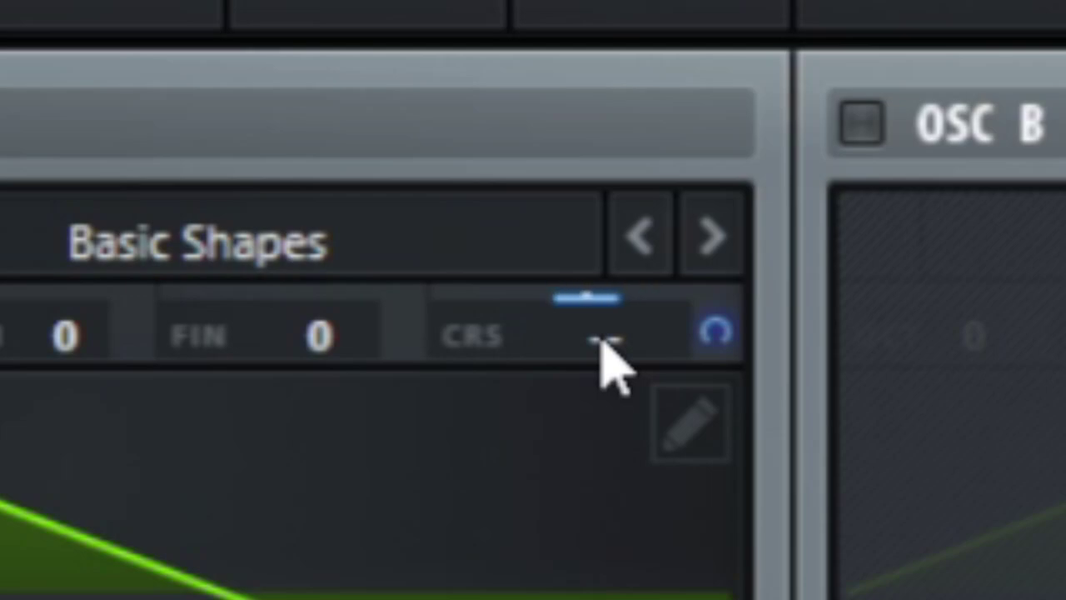
{"action": "scroll", "coordinate": [602, 339], "scroll_direction": "up", "scroll_amount": 2}
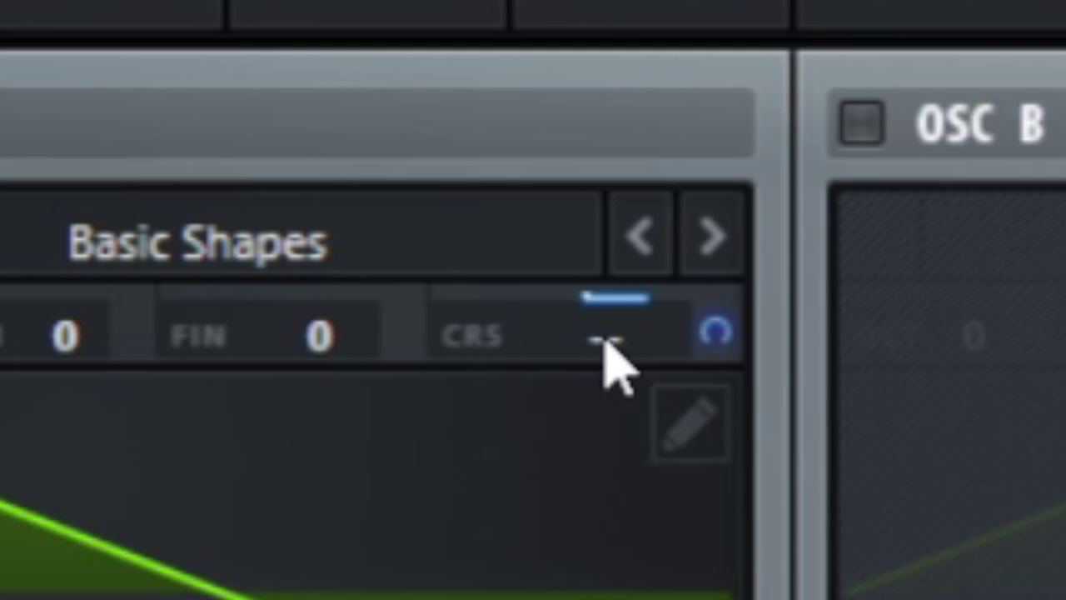
{"action": "left_click_drag", "start_coordinate": [607, 364], "coordinate": [551, 295]}
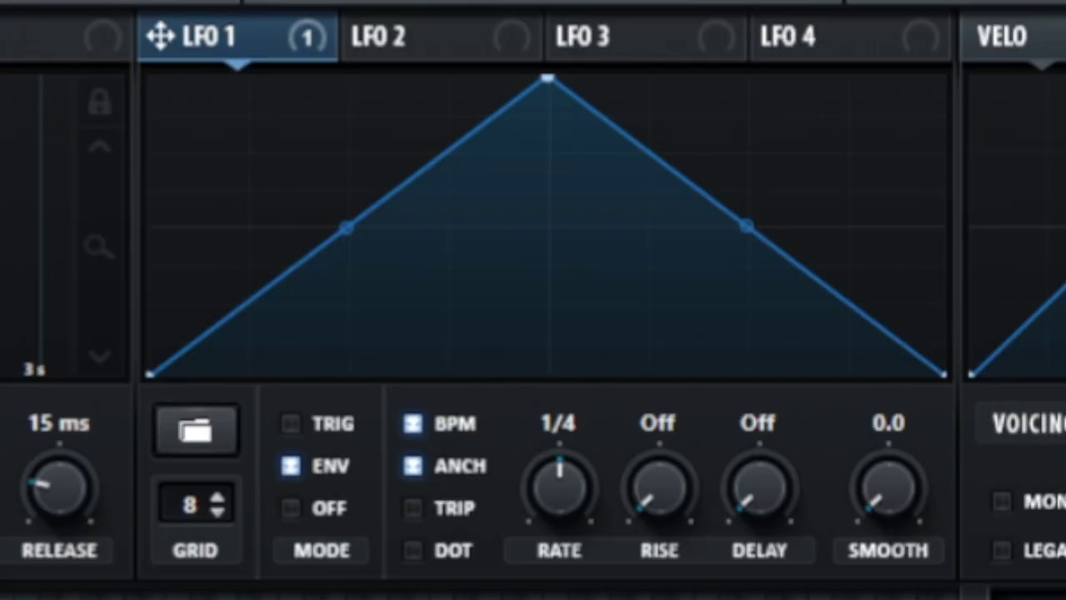
- On a 16-step grid, move the LFO 1 peak to the left edge and pin a new point at the bottom
{"action": "left_click_drag", "start_coordinate": [180, 505], "coordinate": [191, 138]}
{"action": "left_click", "coordinate": [393, 232]}
{"action": "left_click_drag", "start_coordinate": [553, 82], "coordinate": [412, 269]}
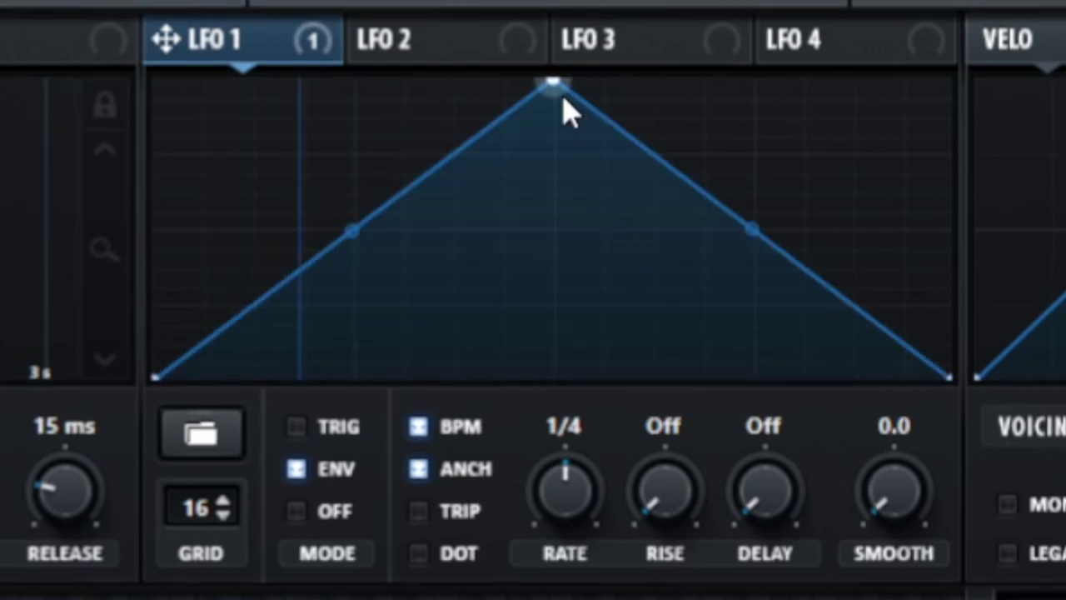
{"action": "left_click_drag", "start_coordinate": [551, 89], "coordinate": [90, 357]}
{"action": "double_click", "coordinate": [359, 352]}
{"action": "left_click_drag", "start_coordinate": [358, 351], "coordinate": [314, 400]}
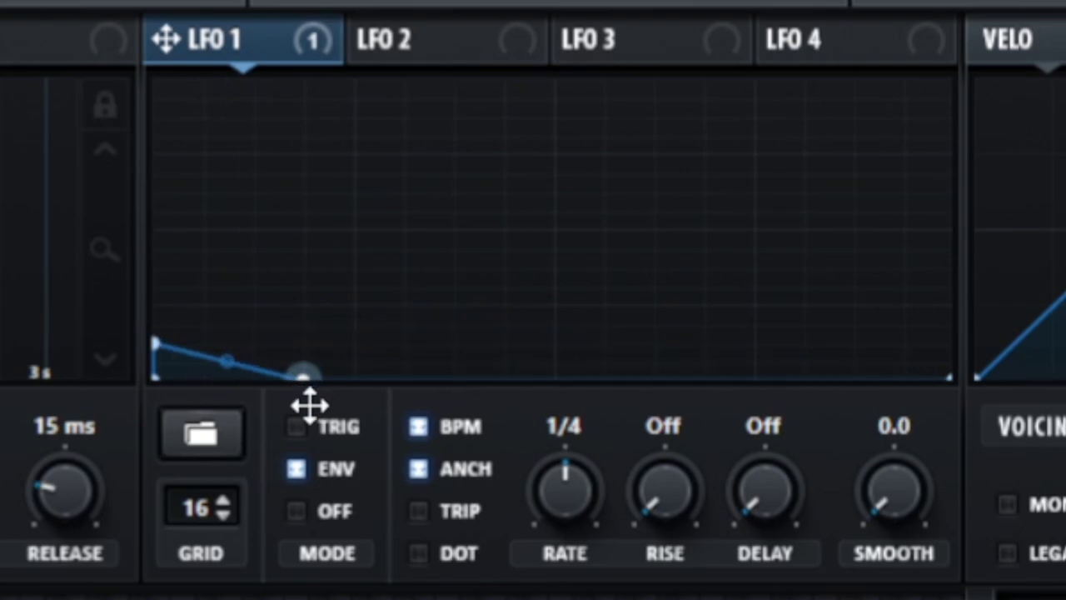
{"action": "left_click", "coordinate": [223, 511]}
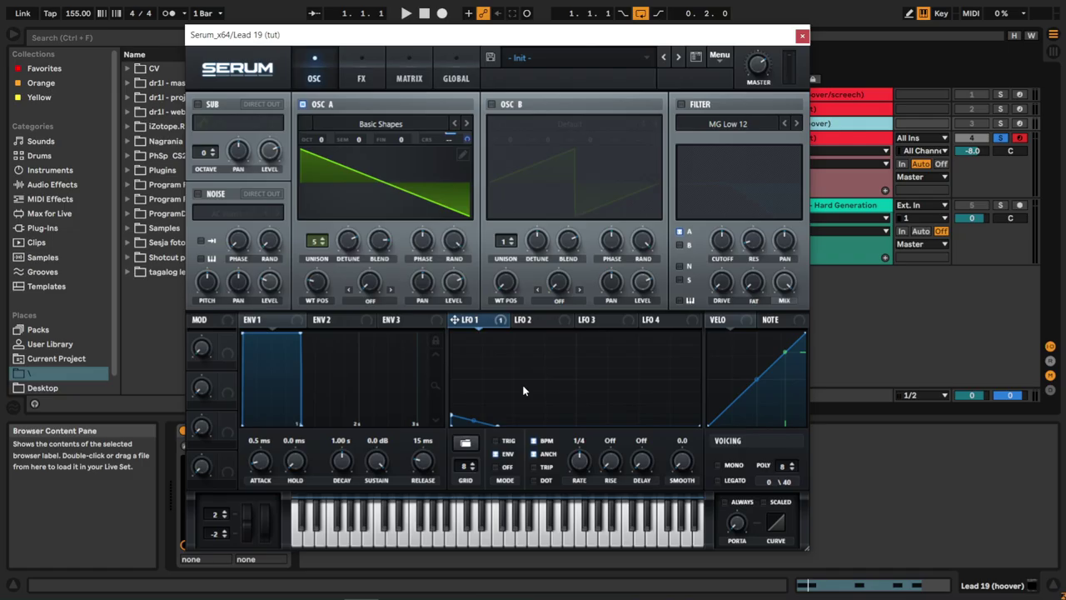
- Turn on the Hyper/Dimension effect in the FX rack
{"action": "left_click", "coordinate": [360, 76]}
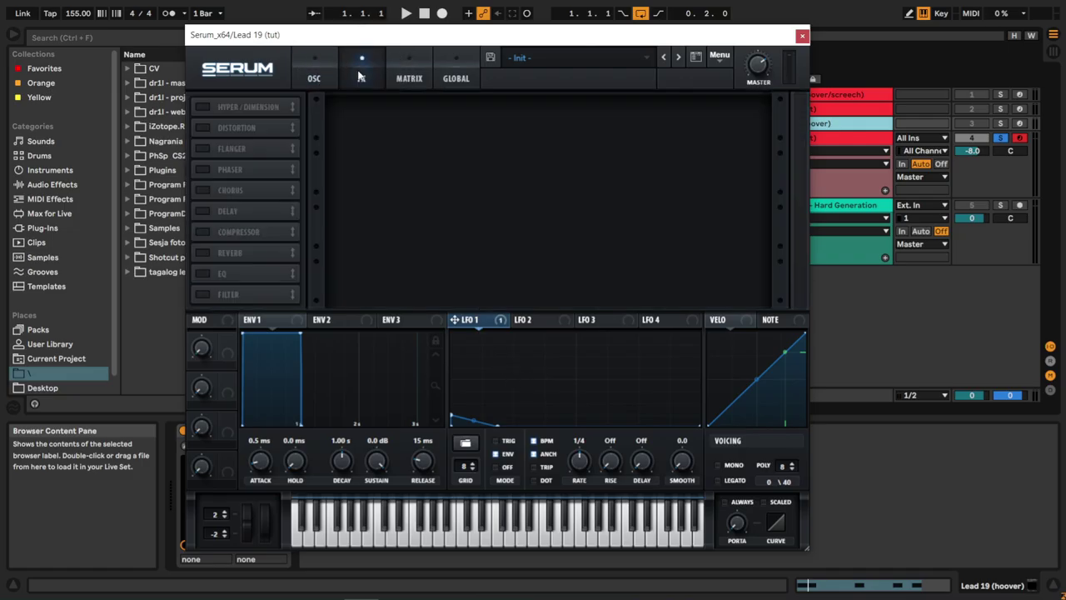
{"action": "left_click", "coordinate": [242, 110]}
{"action": "left_click", "coordinate": [429, 49]}
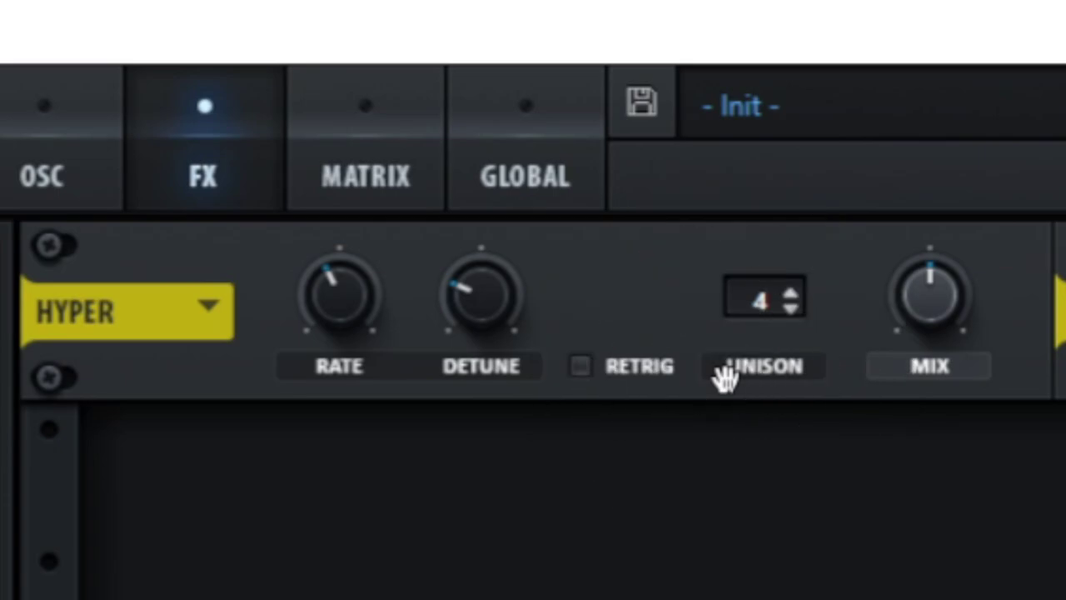
{"action": "left_click", "coordinate": [476, 329]}
{"action": "left_click", "coordinate": [50, 173]}
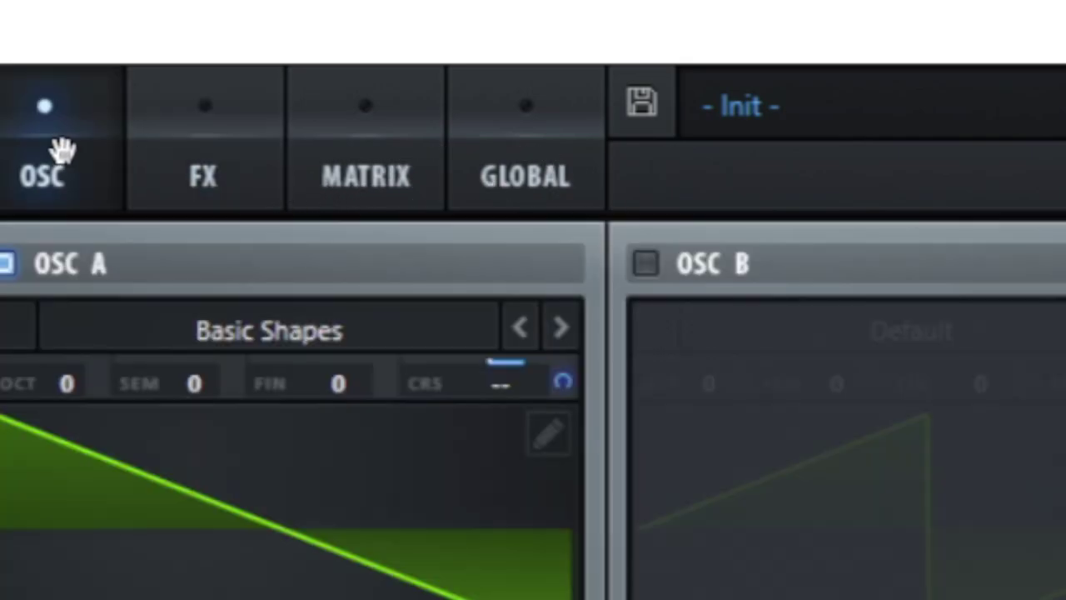
{"action": "left_click", "coordinate": [419, 500]}
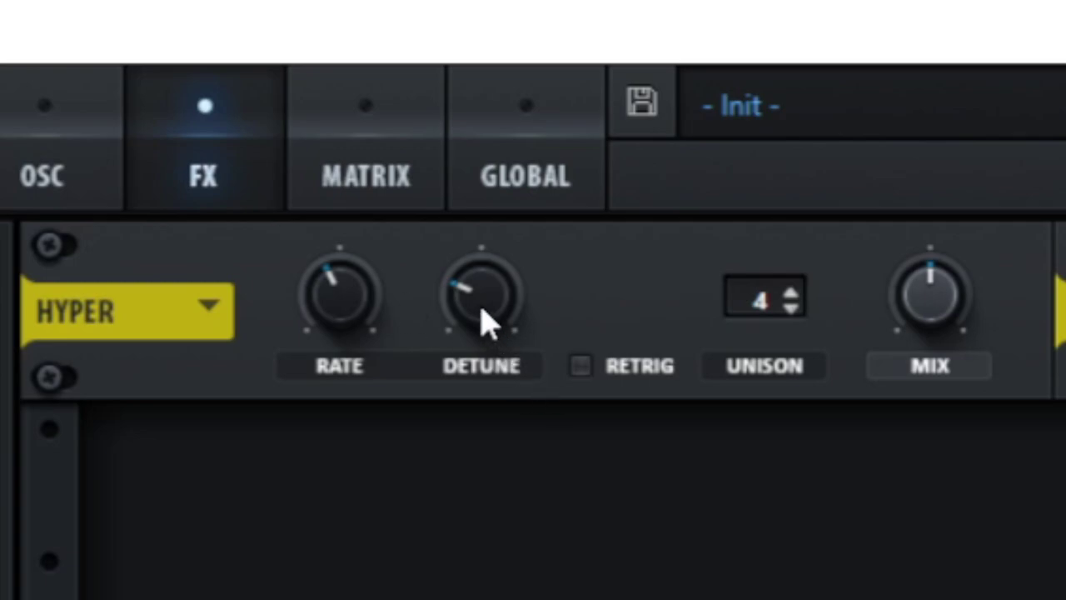
- Raise Hyper detune to 26%, rate to about 60%, and unison to six voices
{"action": "left_click_drag", "start_coordinate": [483, 321], "coordinate": [559, 74]}
{"action": "left_click_drag", "start_coordinate": [343, 302], "coordinate": [997, 598]}
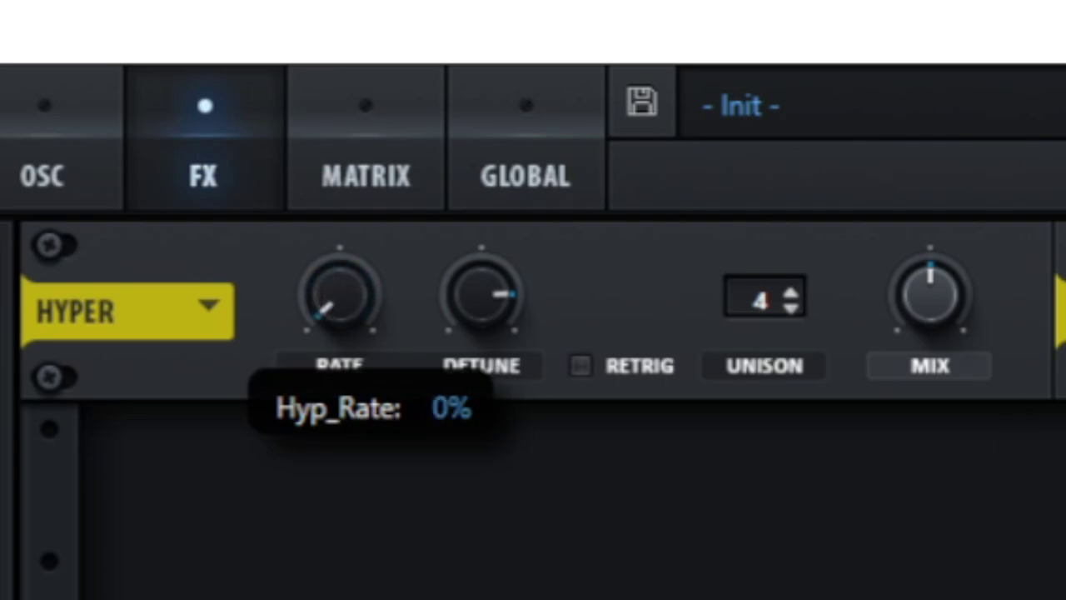
{"action": "left_click_drag", "start_coordinate": [471, 599], "coordinate": [810, 0]}
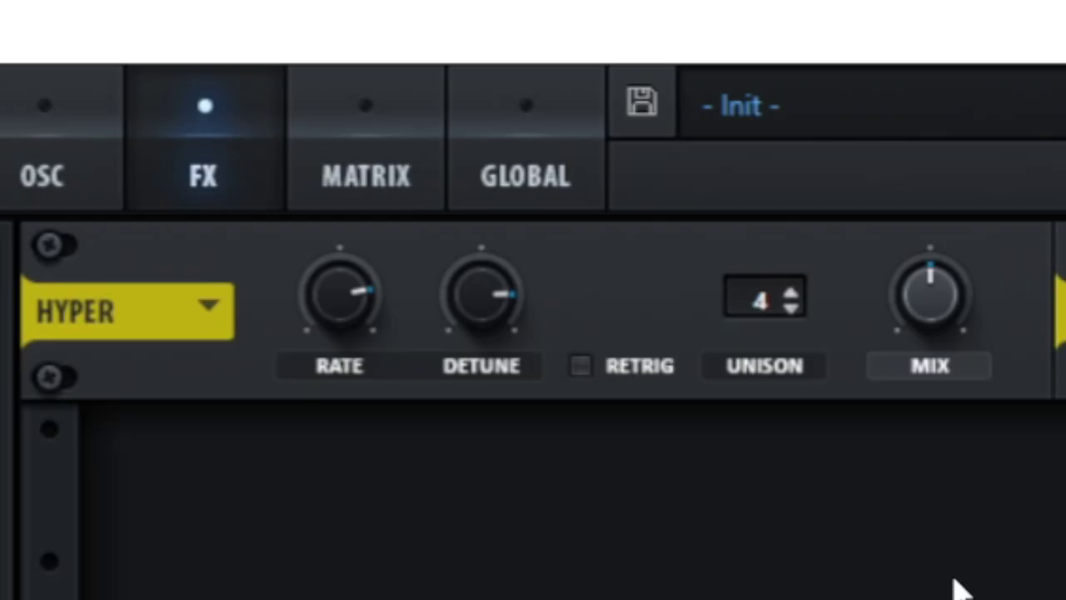
{"action": "left_click", "coordinate": [791, 293]}
{"action": "left_click", "coordinate": [790, 292]}
{"action": "left_click", "coordinate": [790, 293]}
{"action": "left_click_drag", "start_coordinate": [769, 312], "coordinate": [809, 393]}
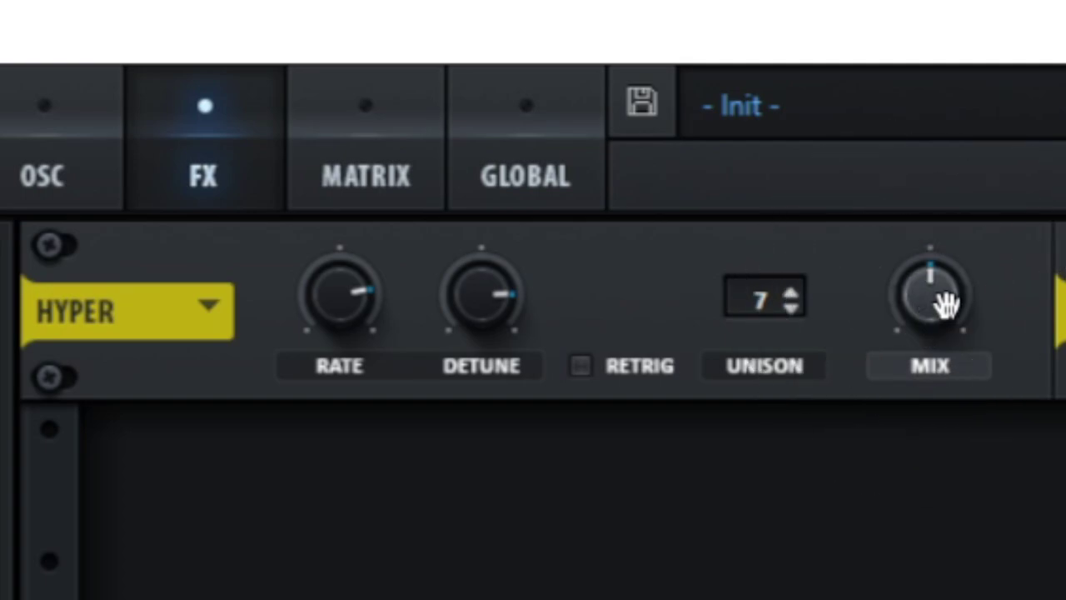
- Lower the Hyper mix to 14% and compare it bypassed and re-enabled
{"action": "left_click_drag", "start_coordinate": [944, 301], "coordinate": [1019, 100]}
{"action": "left_click", "coordinate": [542, 319]}
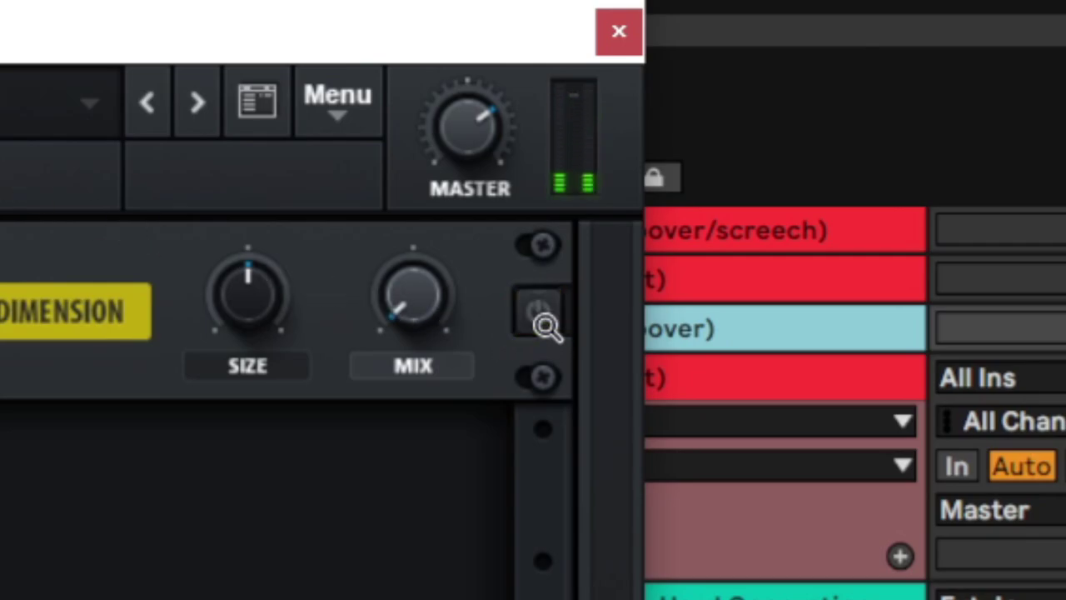
{"action": "left_click", "coordinate": [541, 315]}
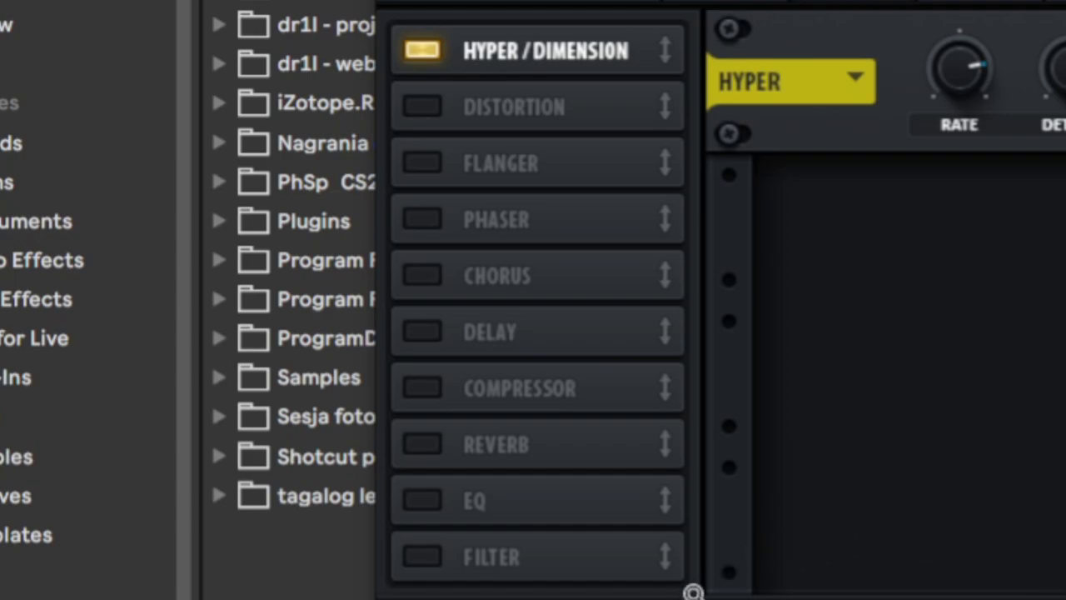
- Enable the noise oscillator and raise its level to about 73%
{"action": "left_click", "coordinate": [580, 514]}
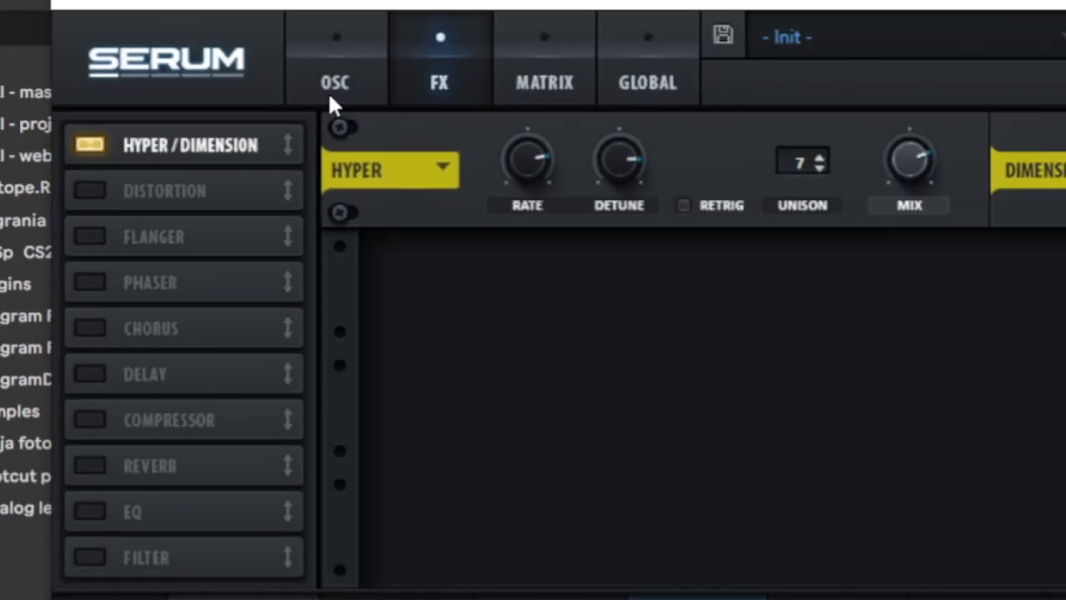
{"action": "left_click", "coordinate": [330, 93]}
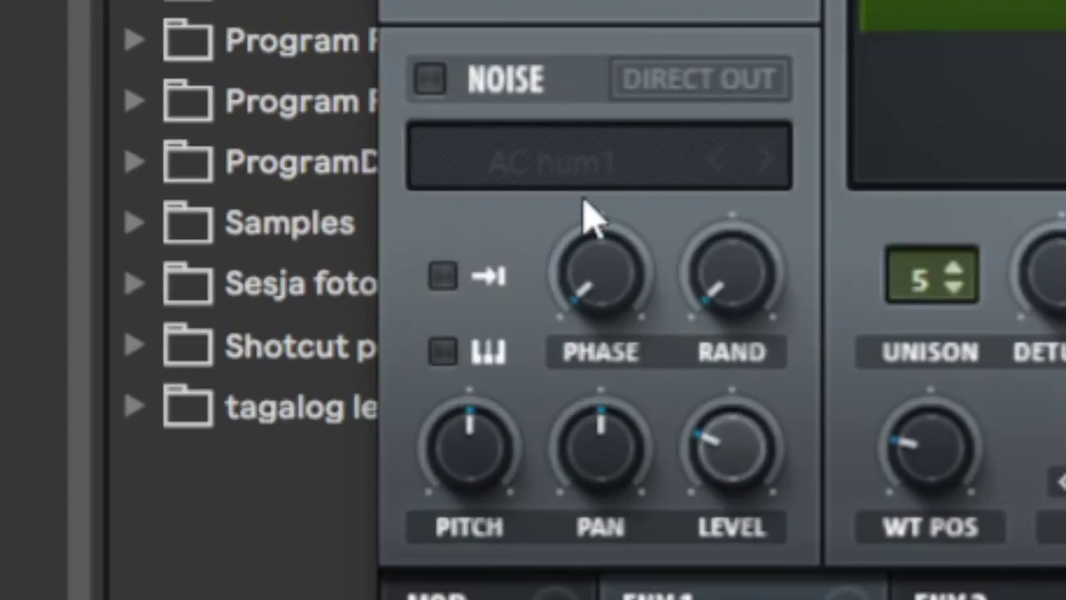
{"action": "left_click", "coordinate": [430, 79]}
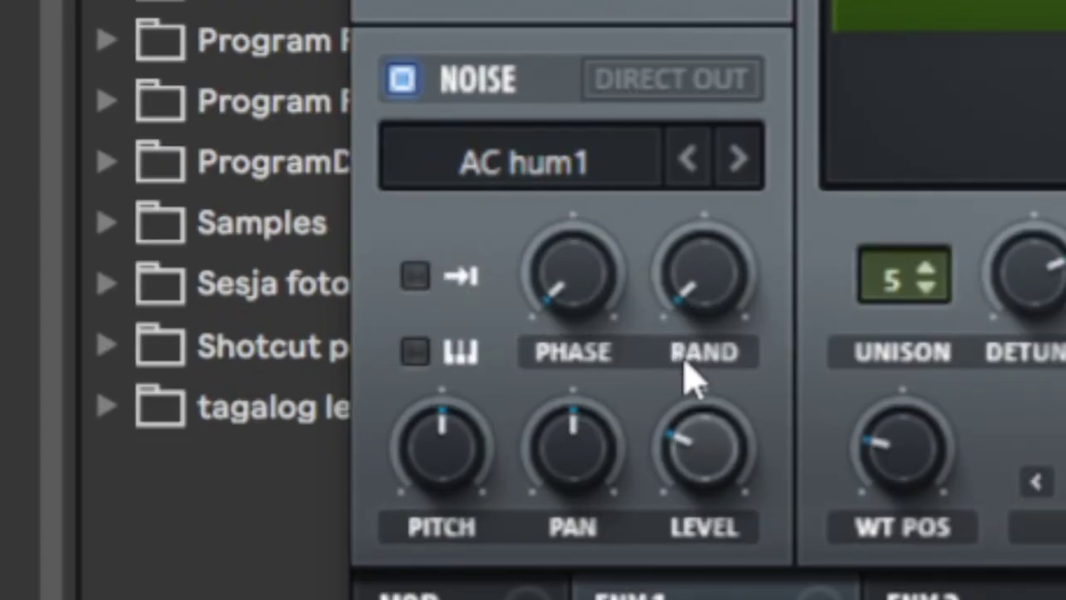
{"action": "left_click_drag", "start_coordinate": [721, 479], "coordinate": [738, 219]}
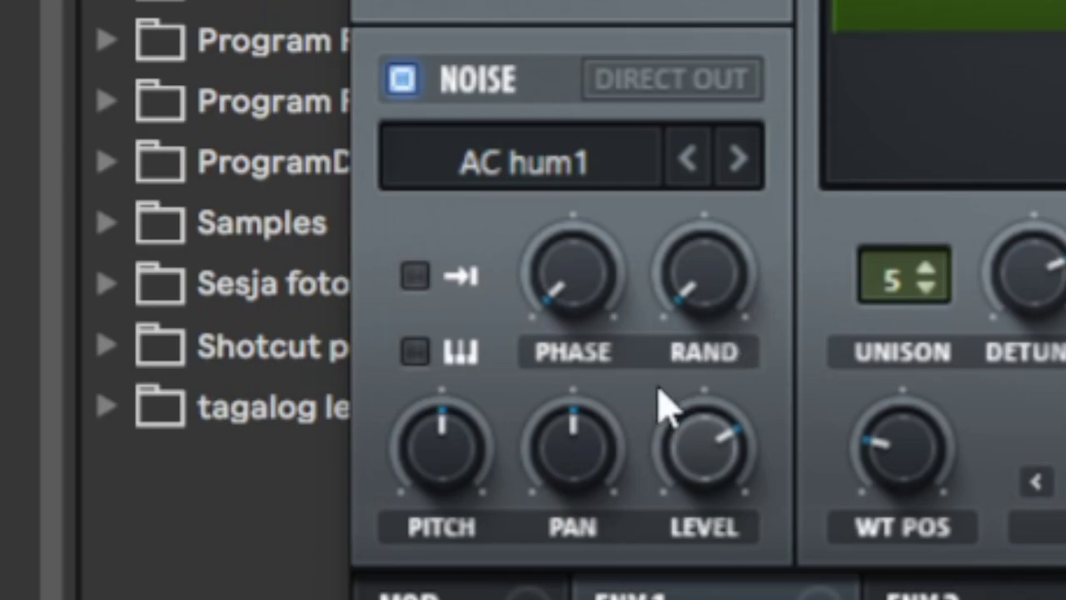
{"action": "left_click_drag", "start_coordinate": [723, 463], "coordinate": [662, 408]}
- Step the noise oscillator sample to ARP pink
{"action": "left_click", "coordinate": [551, 161]}
{"action": "left_click", "coordinate": [457, 443]}
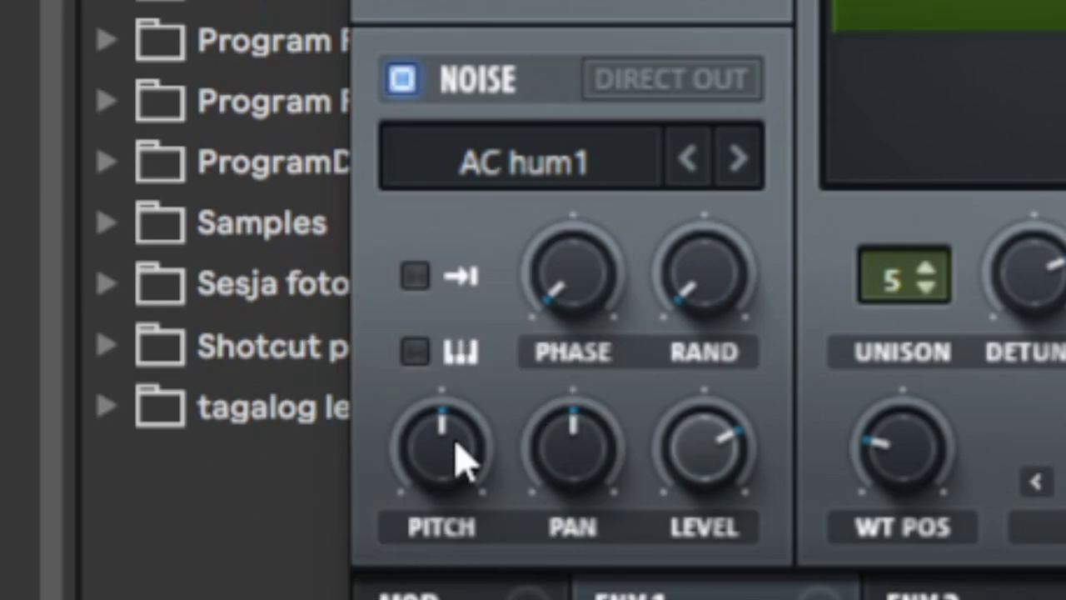
{"action": "left_click", "coordinate": [744, 172]}
{"action": "left_click", "coordinate": [745, 173]}
{"action": "left_click", "coordinate": [739, 160]}
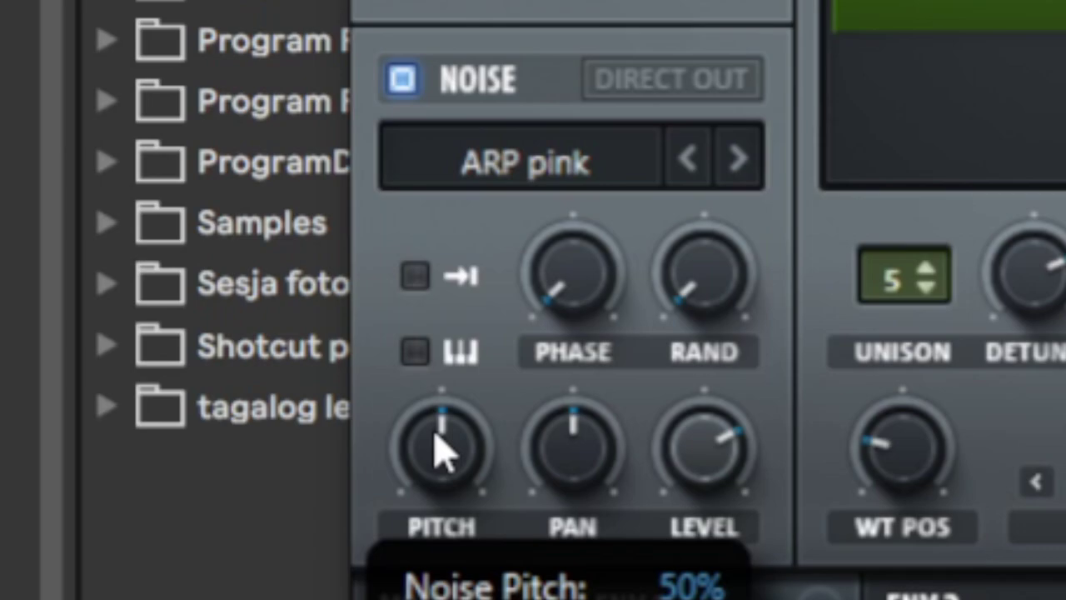
- Raise noise pitch to 54%, set its level to about 64%, and A/B the noise
{"action": "left_click_drag", "start_coordinate": [435, 448], "coordinate": [345, 198]}
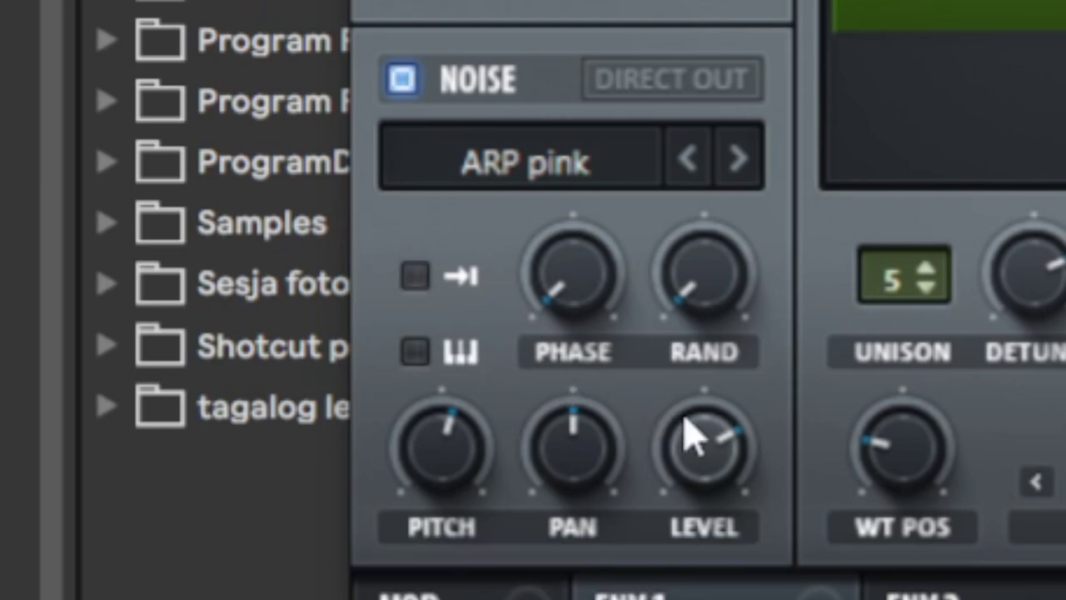
{"action": "left_click", "coordinate": [721, 493]}
{"action": "left_click_drag", "start_coordinate": [721, 493], "coordinate": [567, 466]}
{"action": "left_click", "coordinate": [402, 80]}
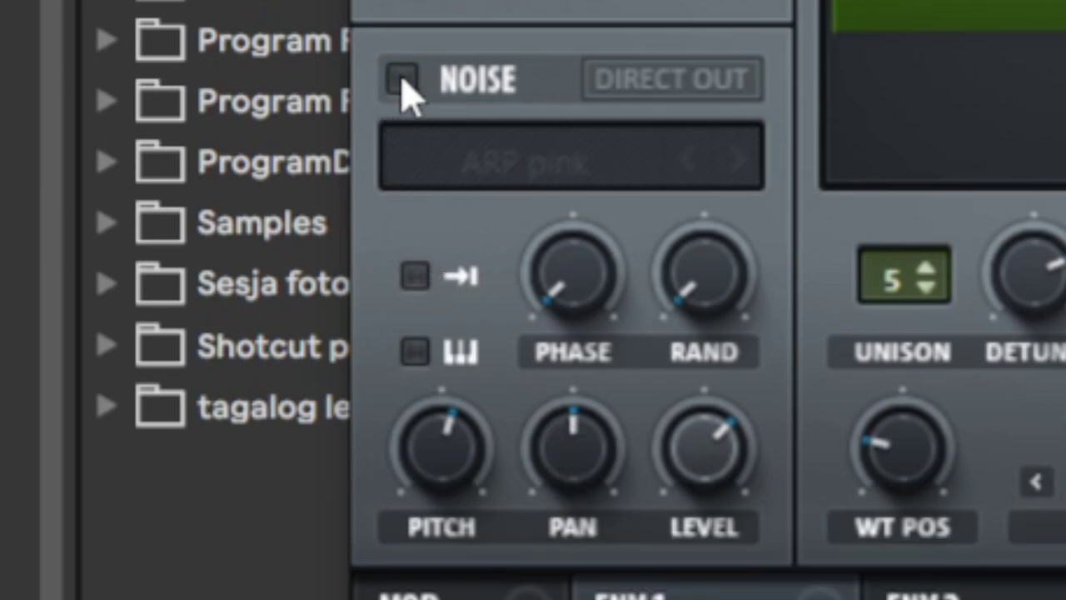
{"action": "left_click", "coordinate": [402, 79]}
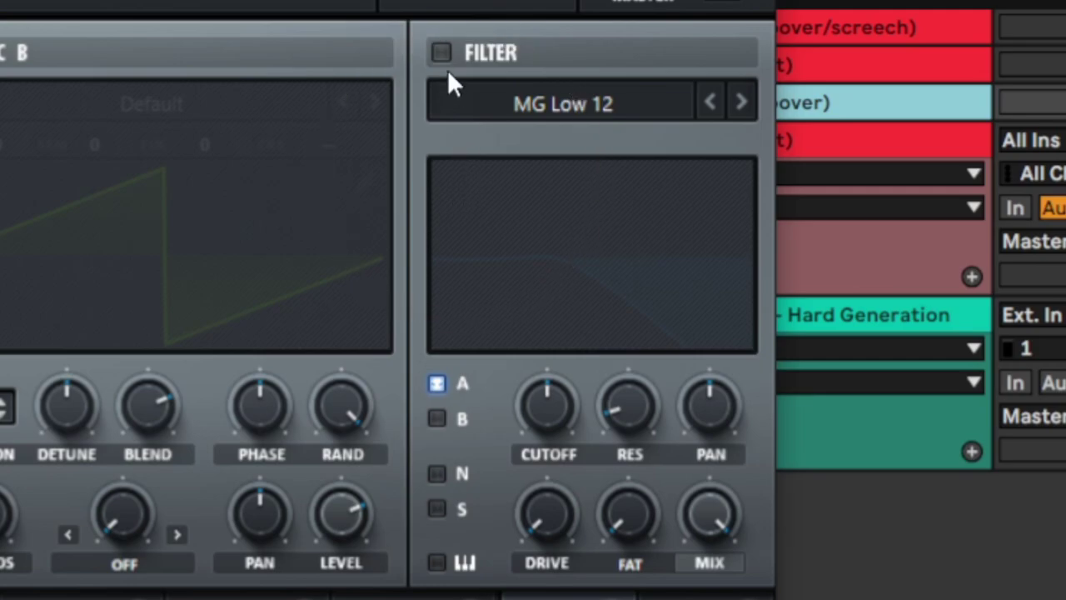
- Enable the filter on the noise oscillator only, using the Normal > High 24 type
{"action": "left_click", "coordinate": [441, 53]}
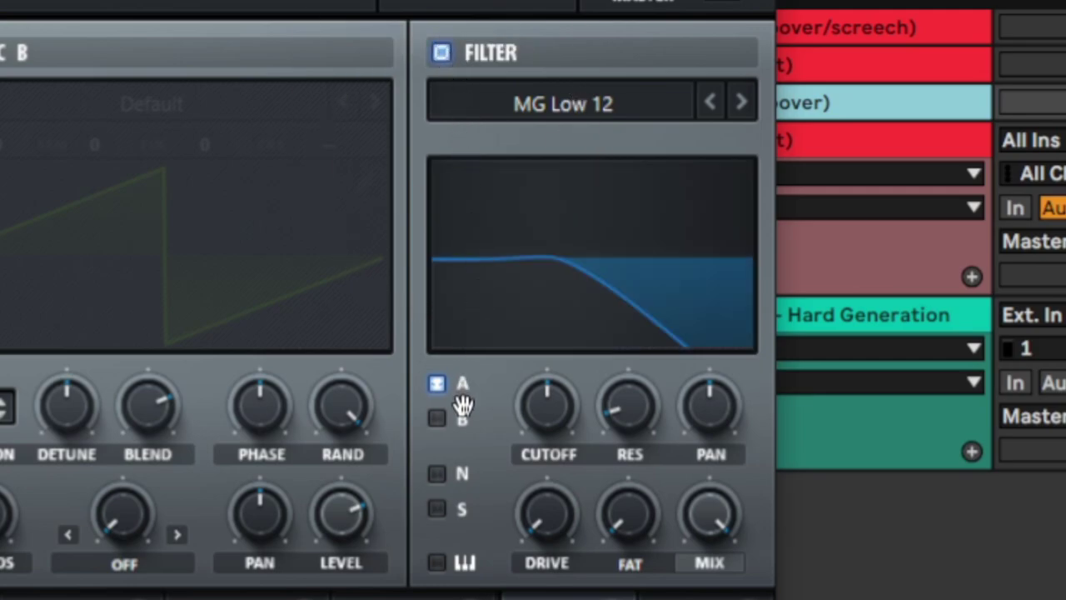
{"action": "left_click", "coordinate": [465, 474]}
{"action": "left_click", "coordinate": [437, 384]}
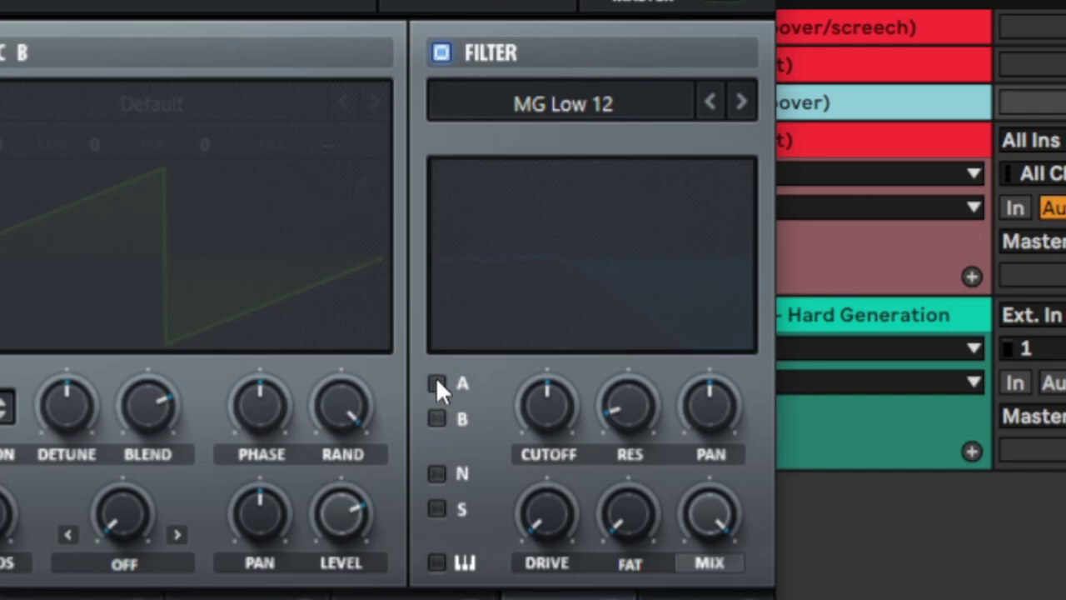
{"action": "left_click", "coordinate": [438, 473]}
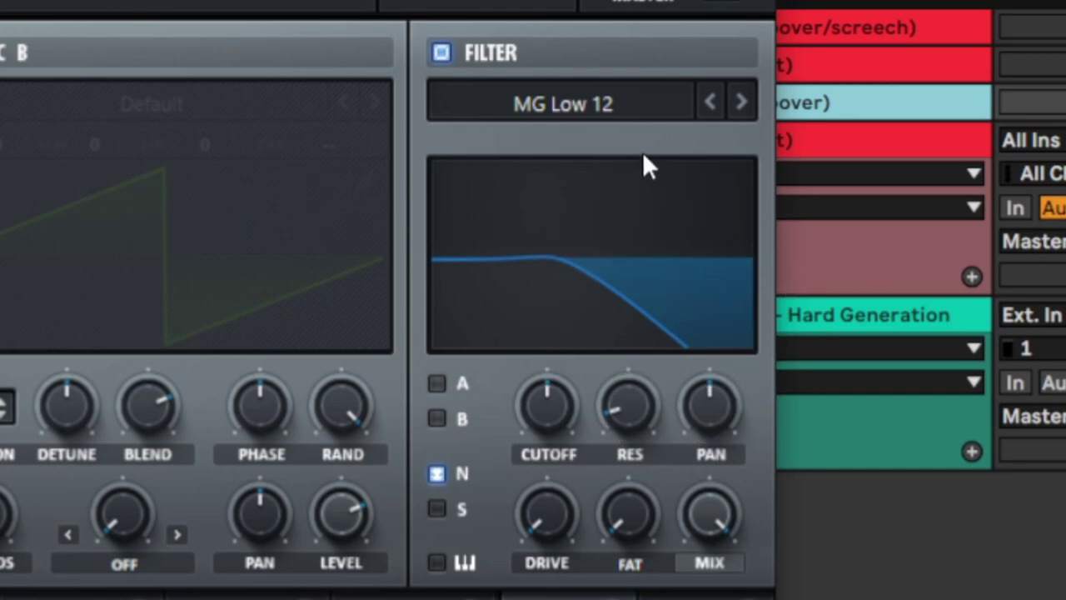
{"action": "left_click", "coordinate": [603, 106]}
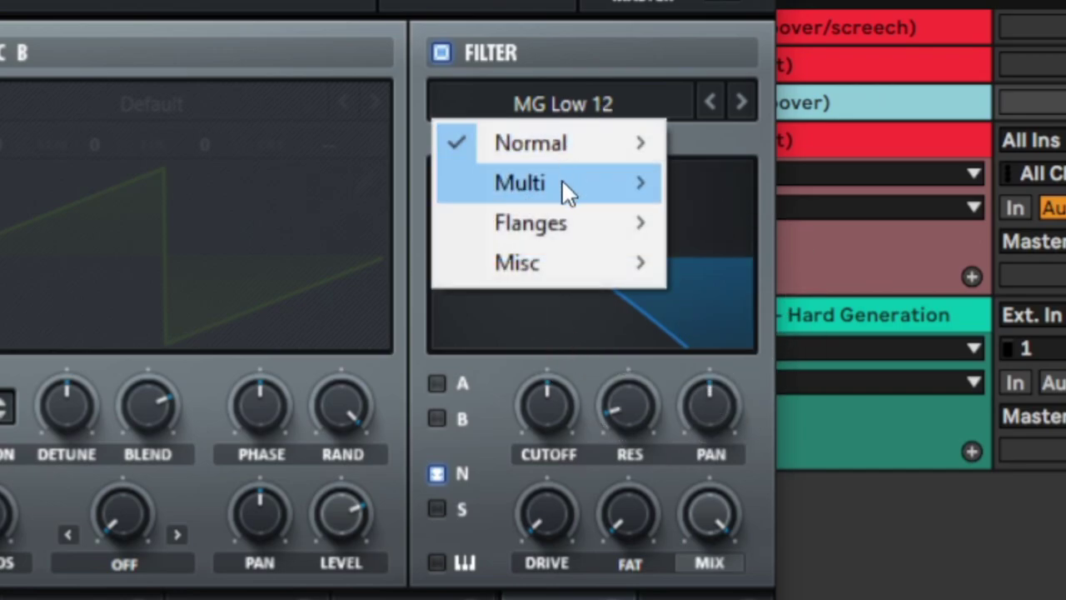
{"action": "mouse_move", "coordinate": [562, 185]}
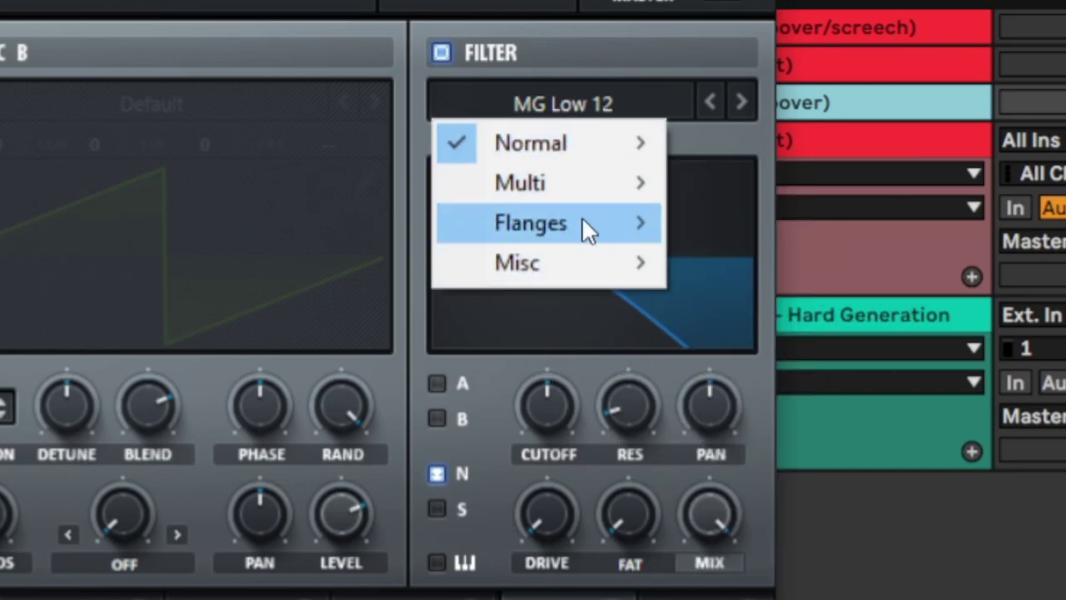
{"action": "mouse_move", "coordinate": [575, 150]}
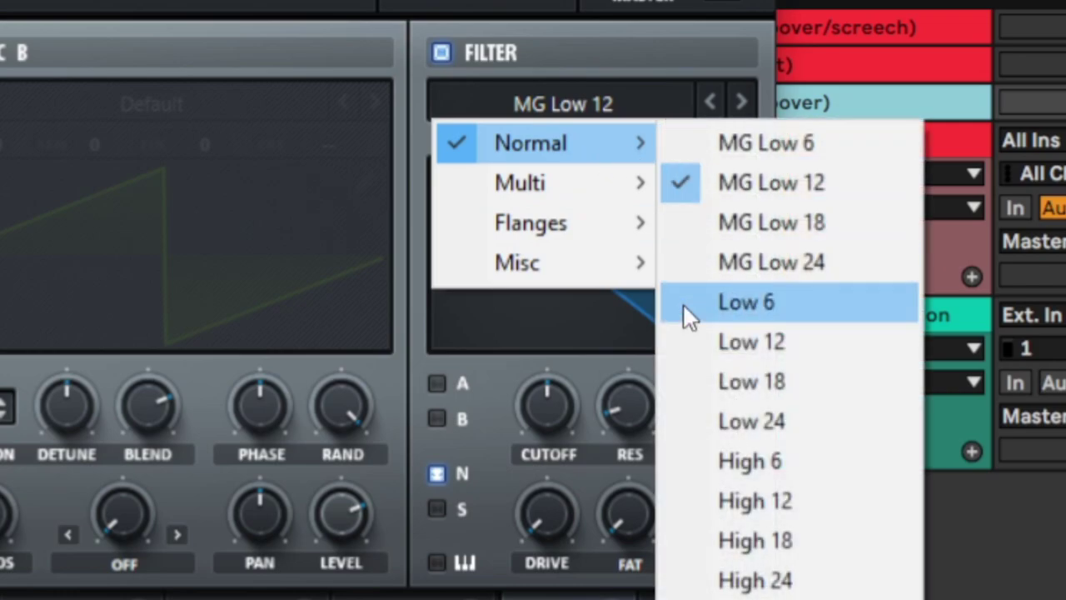
{"action": "left_click", "coordinate": [726, 576]}
{"action": "left_click", "coordinate": [588, 283]}
- Raise the filter cutoff to about 6346 Hz, leave resonance at 0%, and A/B the noise
{"action": "left_click", "coordinate": [559, 408]}
{"action": "left_click_drag", "start_coordinate": [554, 410], "coordinate": [595, 283]}
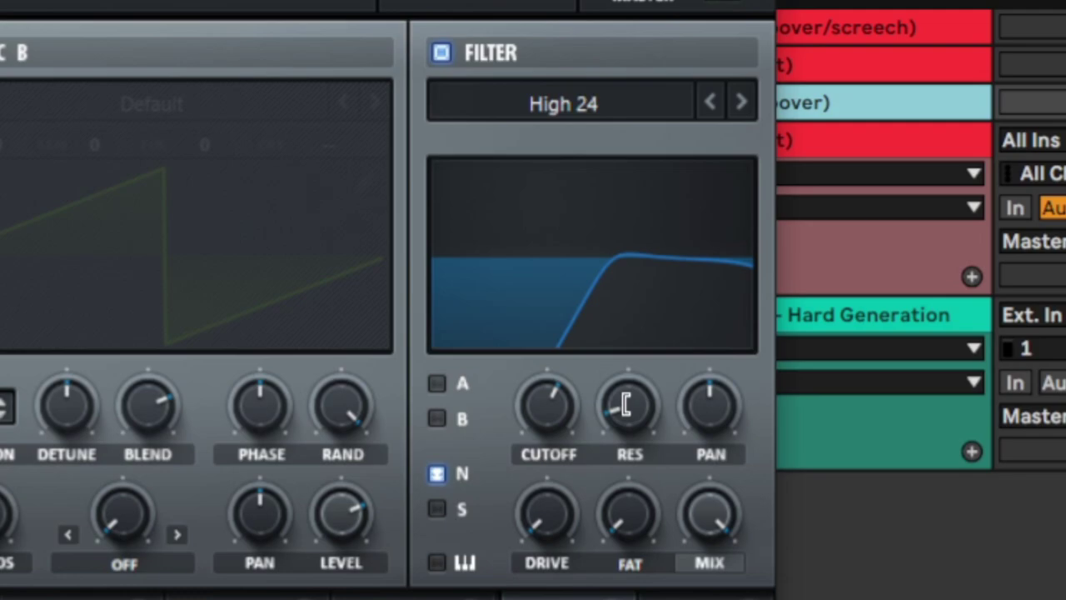
{"action": "left_click_drag", "start_coordinate": [626, 408], "coordinate": [557, 458]}
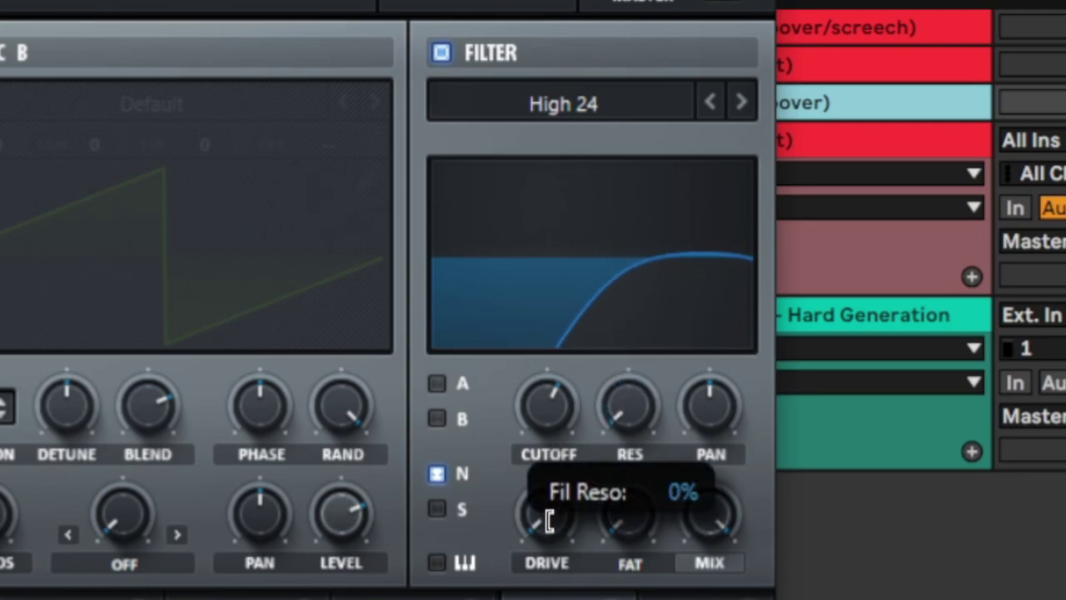
{"action": "left_click_drag", "start_coordinate": [549, 523], "coordinate": [548, 522]}
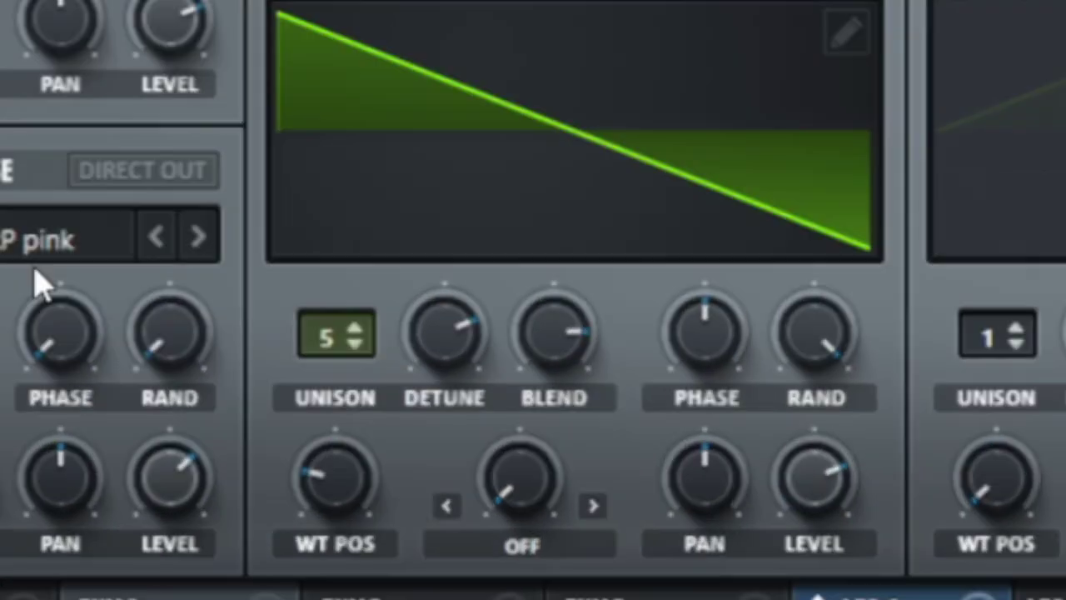
{"action": "left_click", "coordinate": [545, 222]}
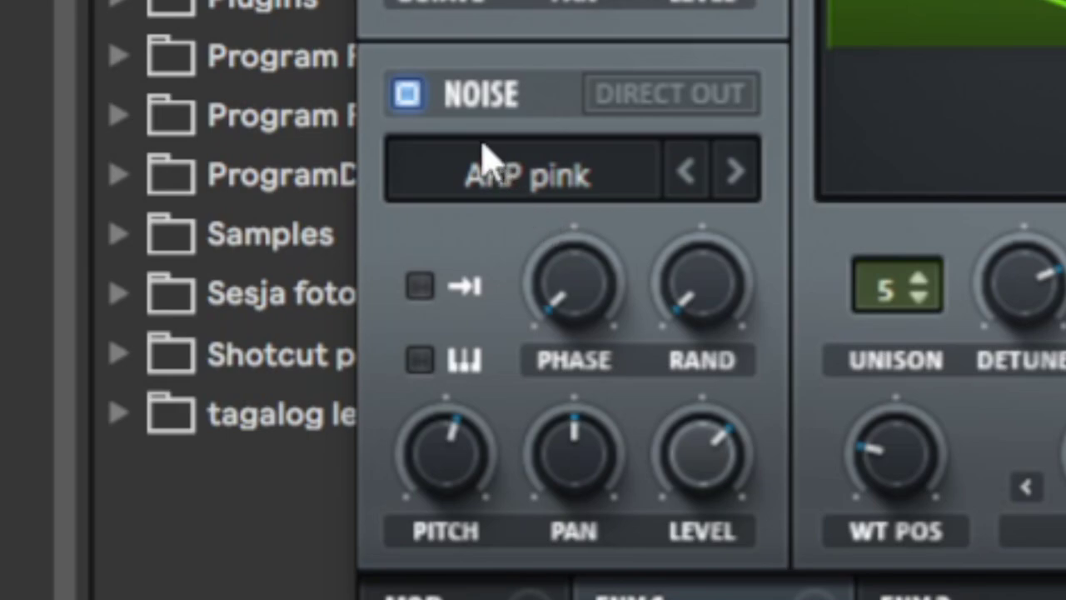
{"action": "left_click", "coordinate": [412, 100]}
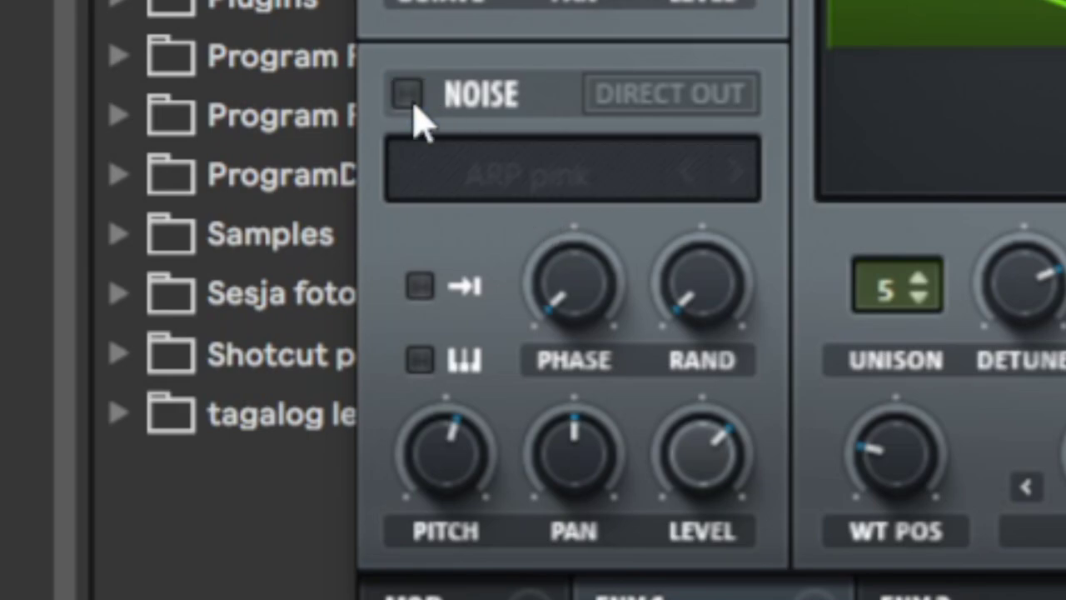
{"action": "left_click", "coordinate": [408, 95]}
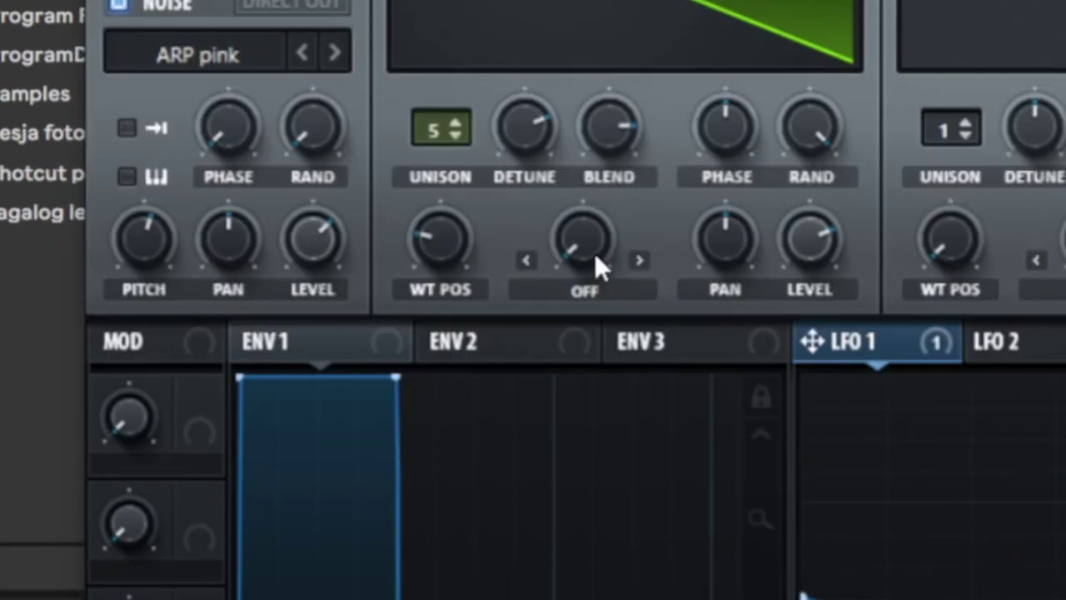
- Try oscillator A's Sync (No Window) warp with a raised warp amount
{"action": "left_click", "coordinate": [553, 536]}
{"action": "left_click", "coordinate": [558, 293]}
{"action": "left_click", "coordinate": [597, 209]}
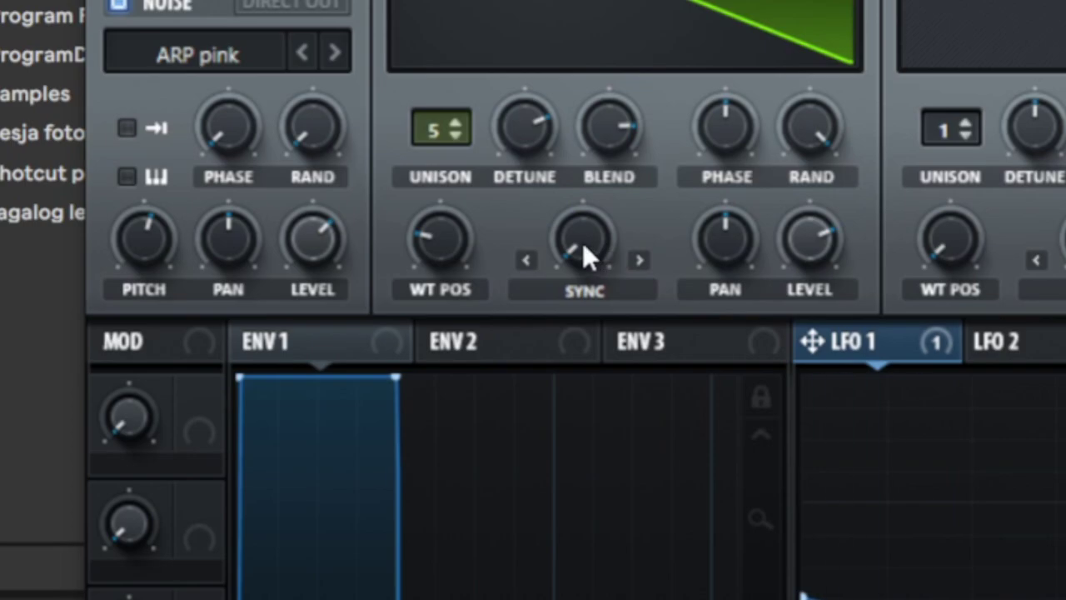
{"action": "left_click_drag", "start_coordinate": [582, 241], "coordinate": [547, 11]}
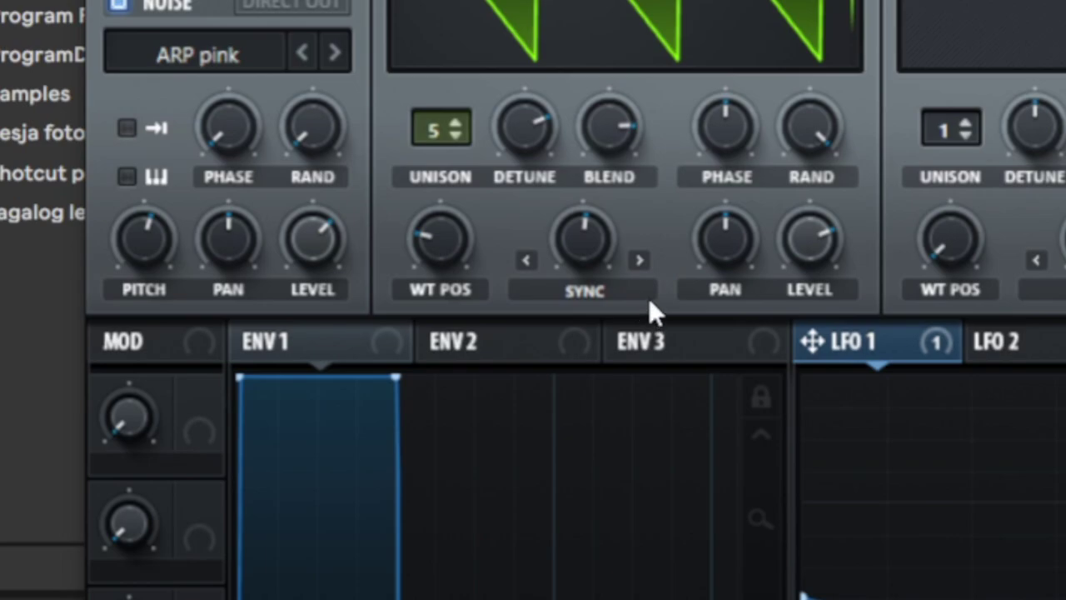
{"action": "scroll", "coordinate": [650, 304], "scroll_direction": "down", "scroll_amount": 1}
- Set oscillator A's warp to Bend + with a lower amount, compared against warp off
{"action": "left_click", "coordinate": [581, 278]}
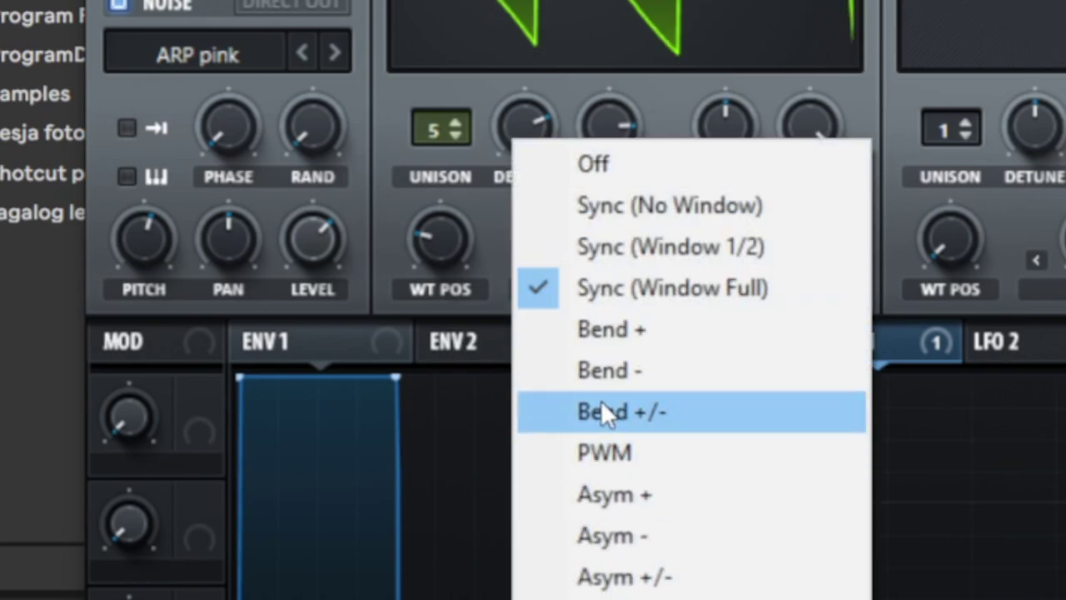
{"action": "left_click", "coordinate": [586, 336]}
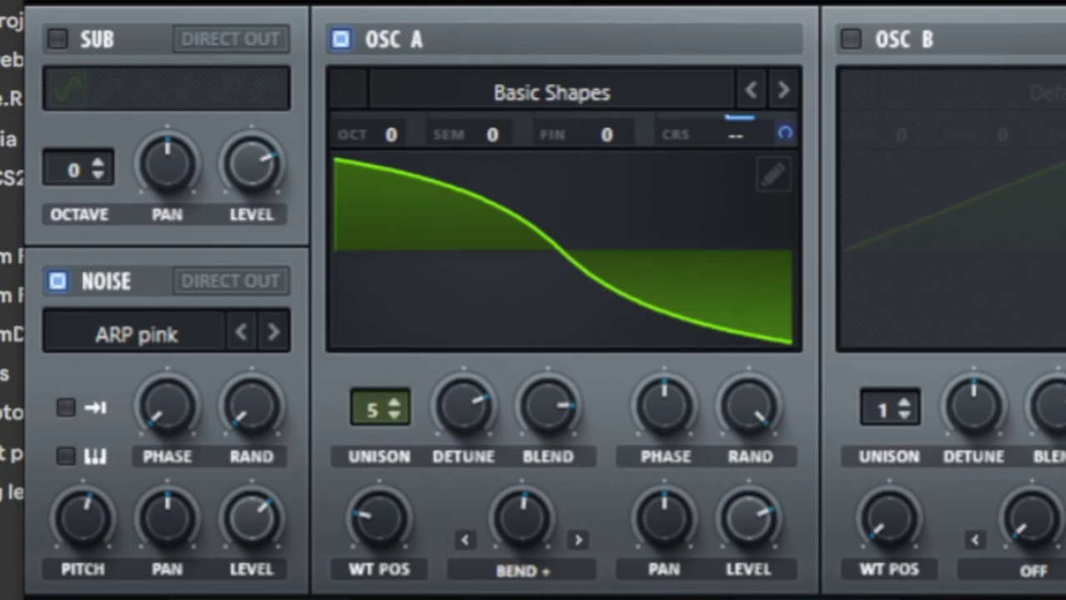
{"action": "left_click_drag", "start_coordinate": [507, 537], "coordinate": [503, 596]}
{"action": "left_click", "coordinate": [523, 579]}
{"action": "left_click", "coordinate": [538, 446]}
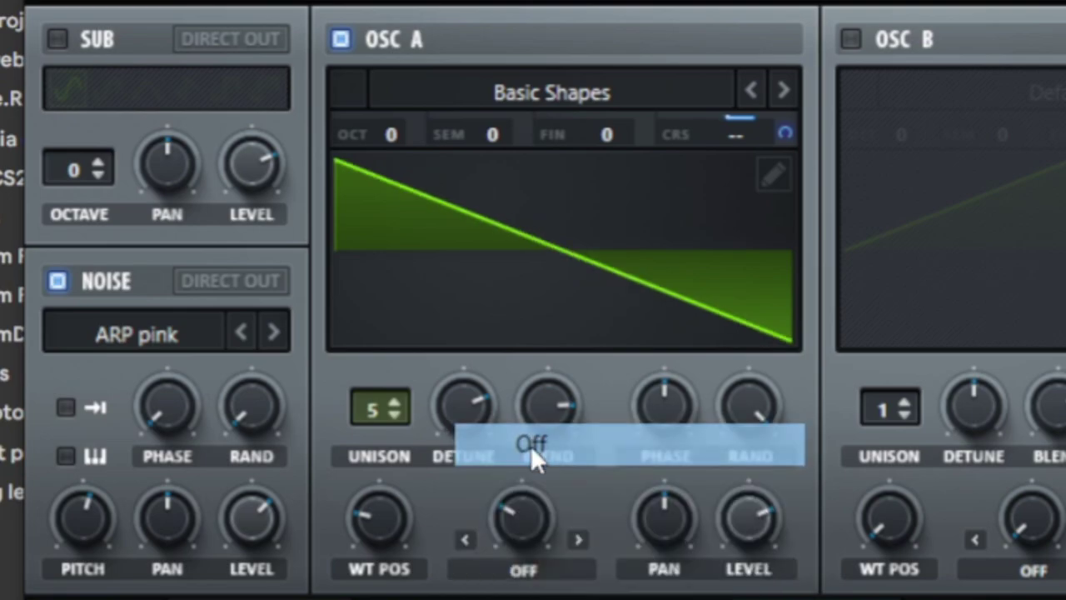
{"action": "left_click", "coordinate": [538, 583]}
{"action": "left_click", "coordinate": [533, 596]}
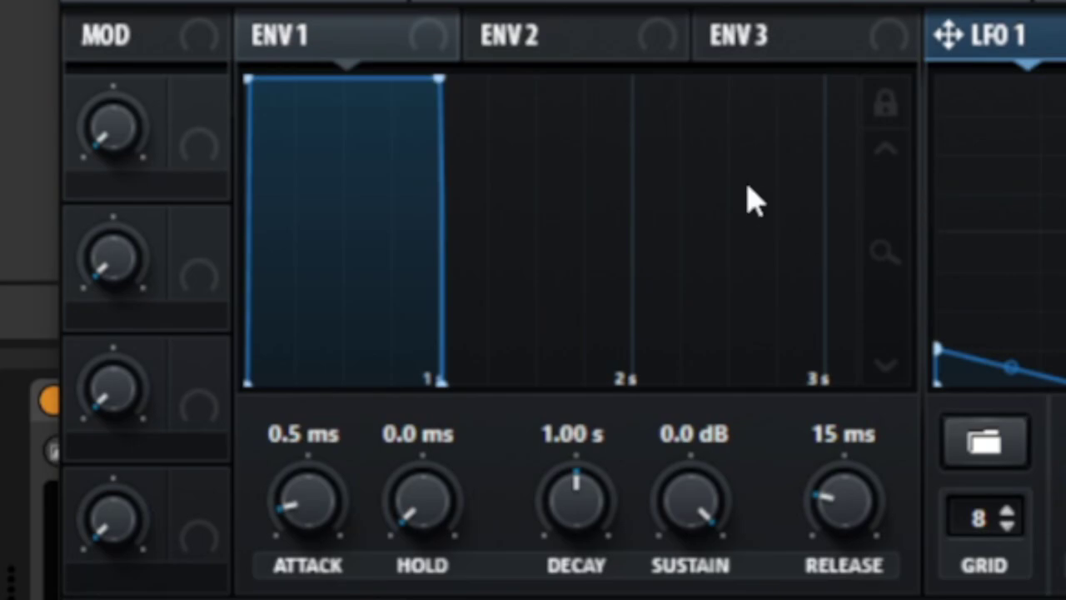
- Lengthen ENV 1's attack to 13 ms and its release to 238 ms
{"action": "left_click", "coordinate": [680, 179]}
{"action": "left_click_drag", "start_coordinate": [319, 528], "coordinate": [239, 514]}
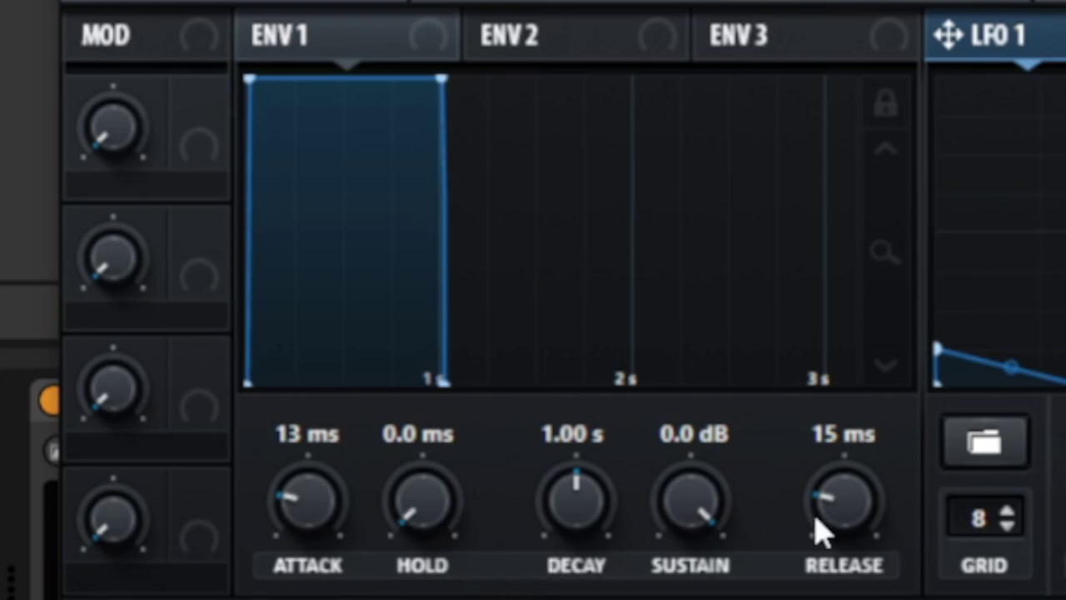
{"action": "left_click", "coordinate": [827, 523]}
{"action": "left_click_drag", "start_coordinate": [845, 514], "coordinate": [851, 269]}
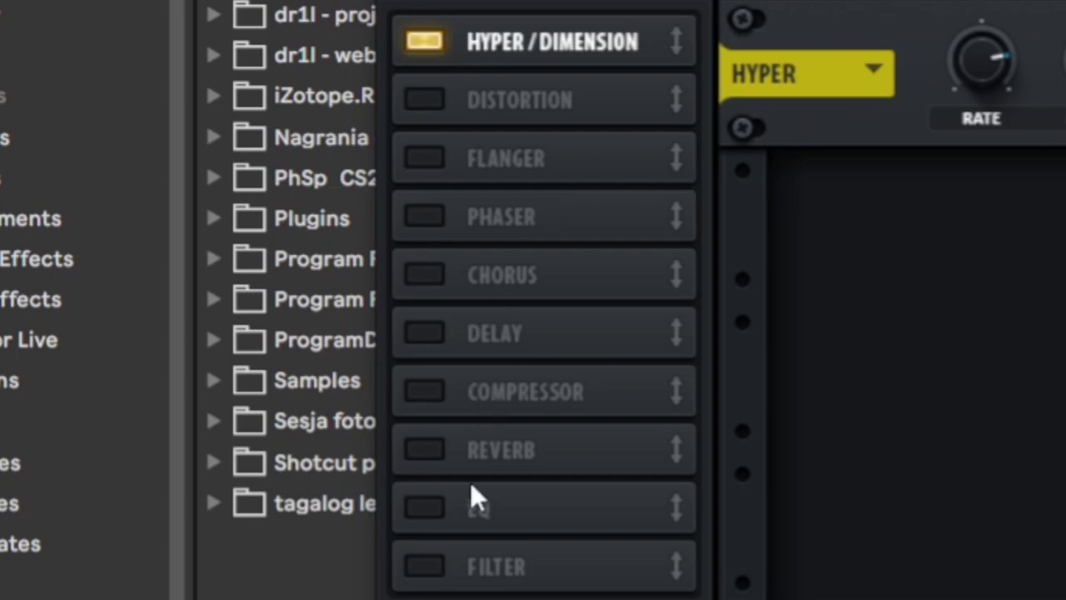
- Enable the reverb at about 30% mix, trying Plate before settling on Hall
{"action": "left_click", "coordinate": [443, 453]}
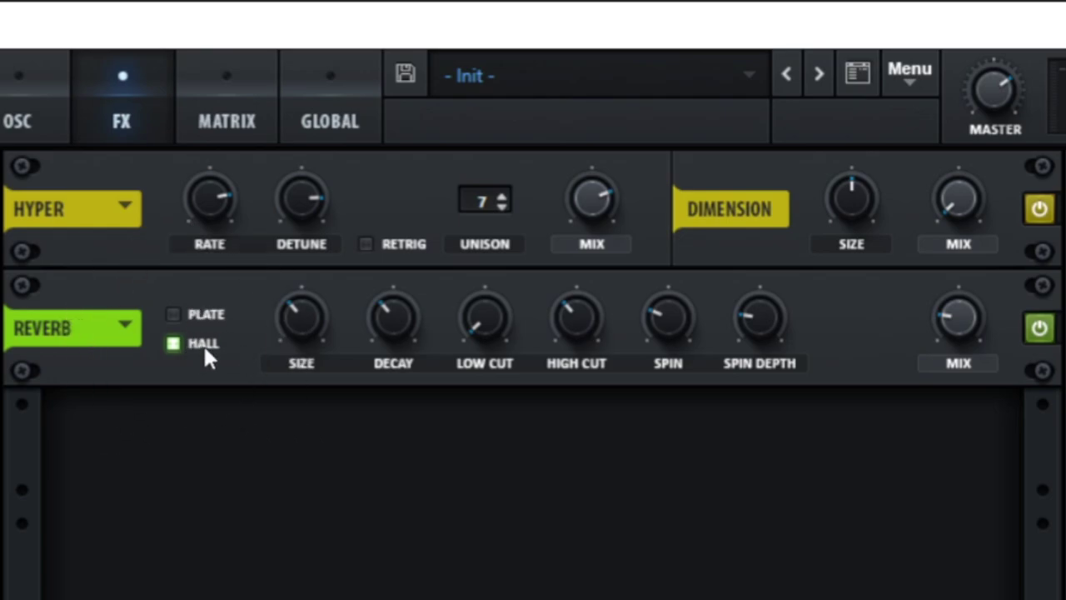
{"action": "scroll", "coordinate": [955, 319], "scroll_direction": "up", "scroll_amount": 5}
{"action": "left_click", "coordinate": [172, 314]}
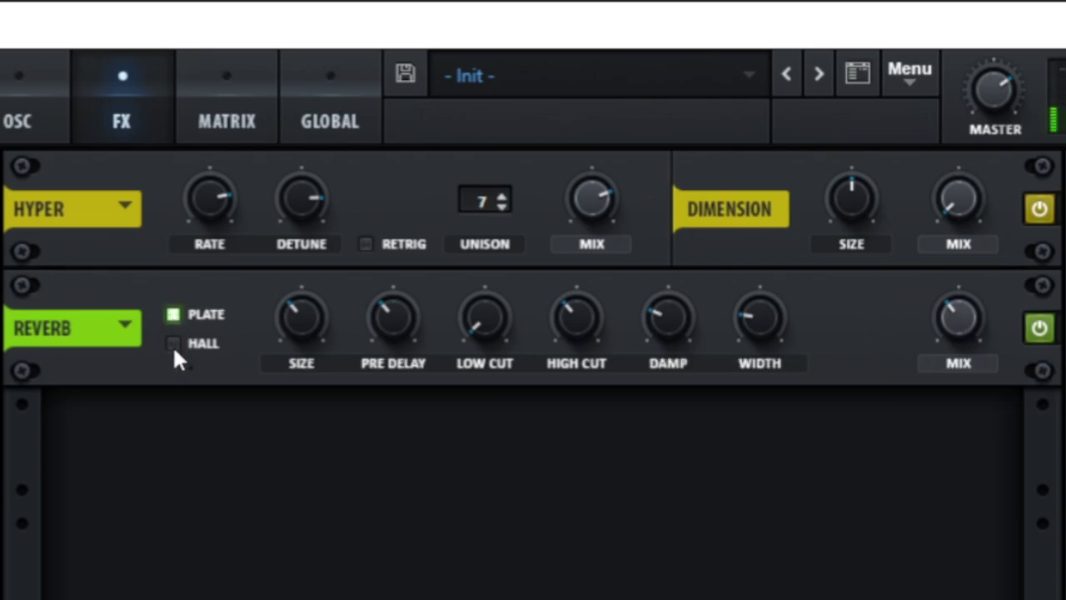
{"action": "left_click", "coordinate": [174, 346]}
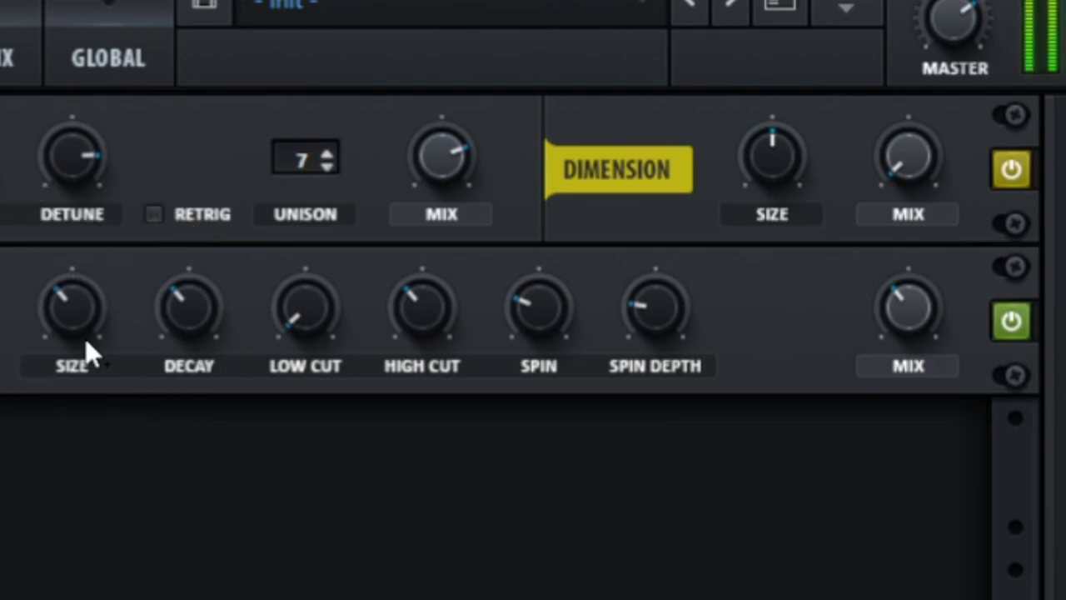
- Set the Hall reverb size to 8%, decay to about 4 s, and high cut to 25%
{"action": "left_click_drag", "start_coordinate": [60, 312], "coordinate": [81, 214]}
{"action": "left_click_drag", "start_coordinate": [84, 307], "coordinate": [67, 595]}
{"action": "left_click_drag", "start_coordinate": [75, 310], "coordinate": [82, 165]}
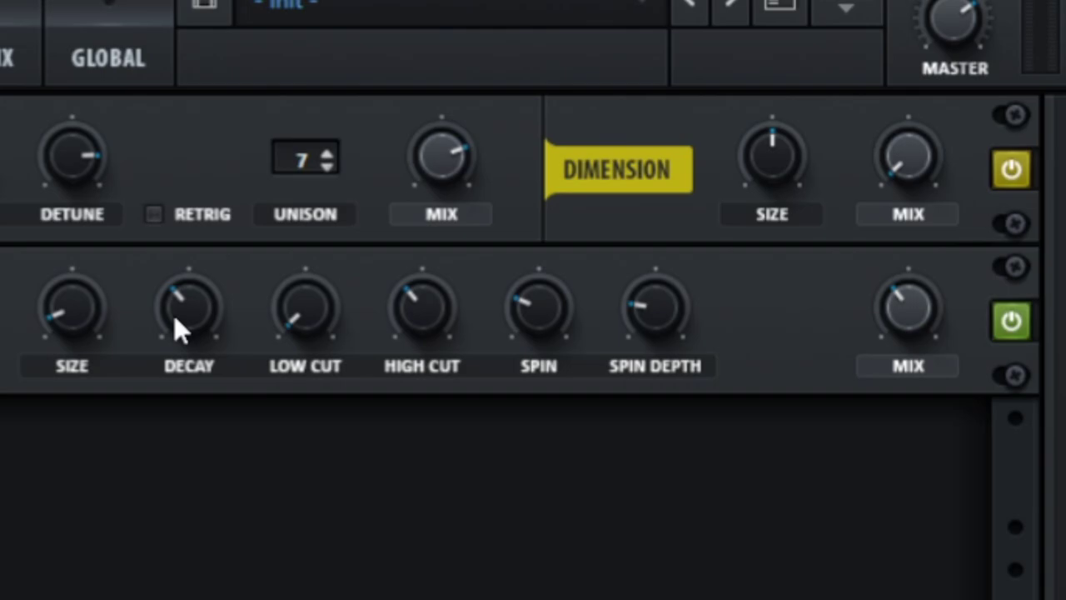
{"action": "left_click_drag", "start_coordinate": [174, 315], "coordinate": [194, 485]}
{"action": "mouse_move", "coordinate": [206, 311]}
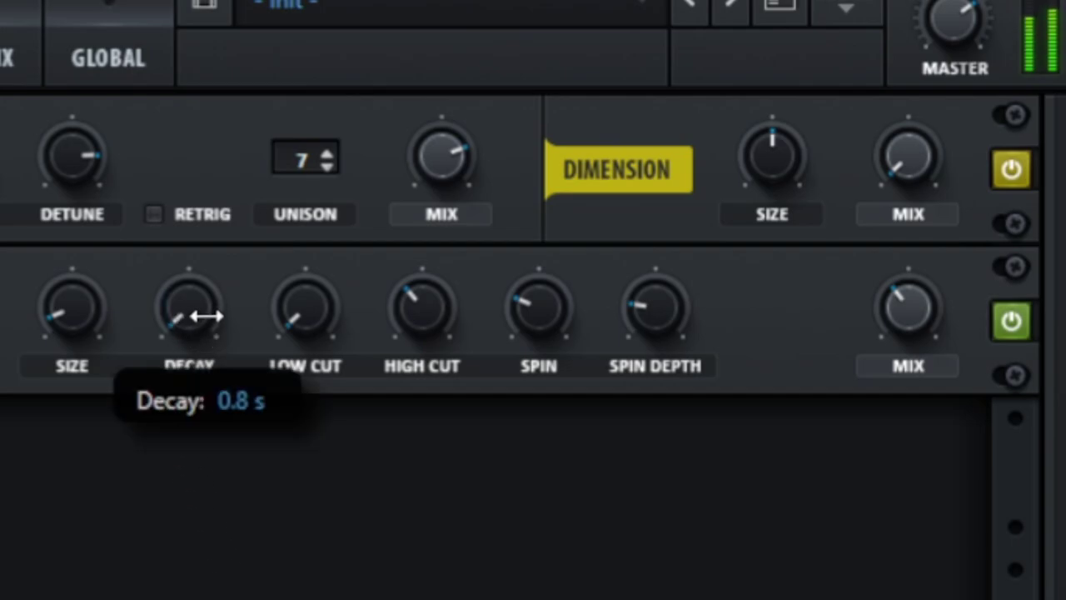
{"action": "left_click_drag", "start_coordinate": [207, 312], "coordinate": [247, 34]}
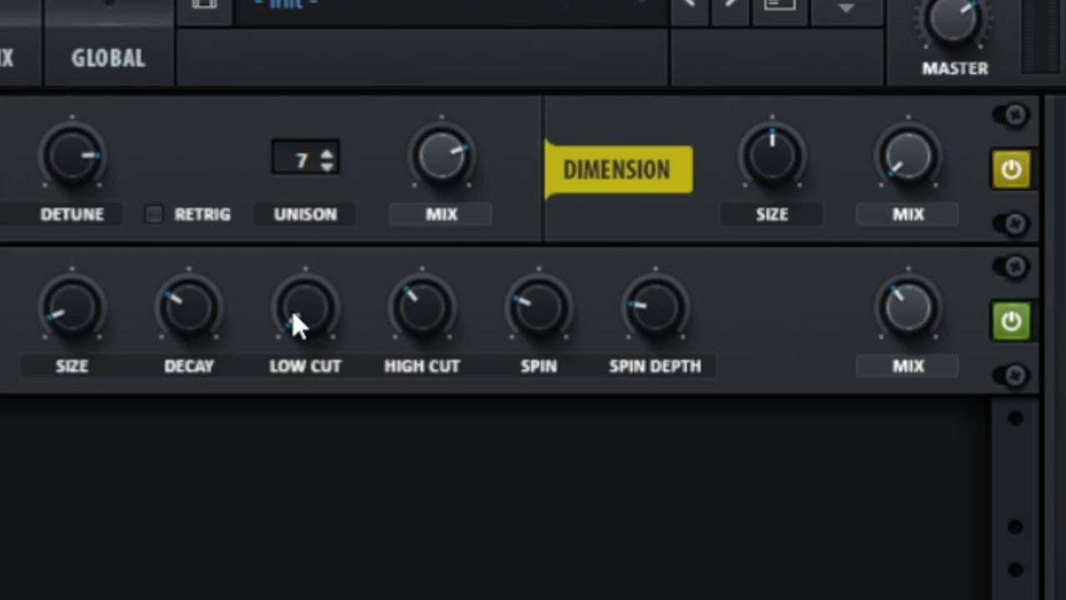
{"action": "left_click", "coordinate": [407, 303]}
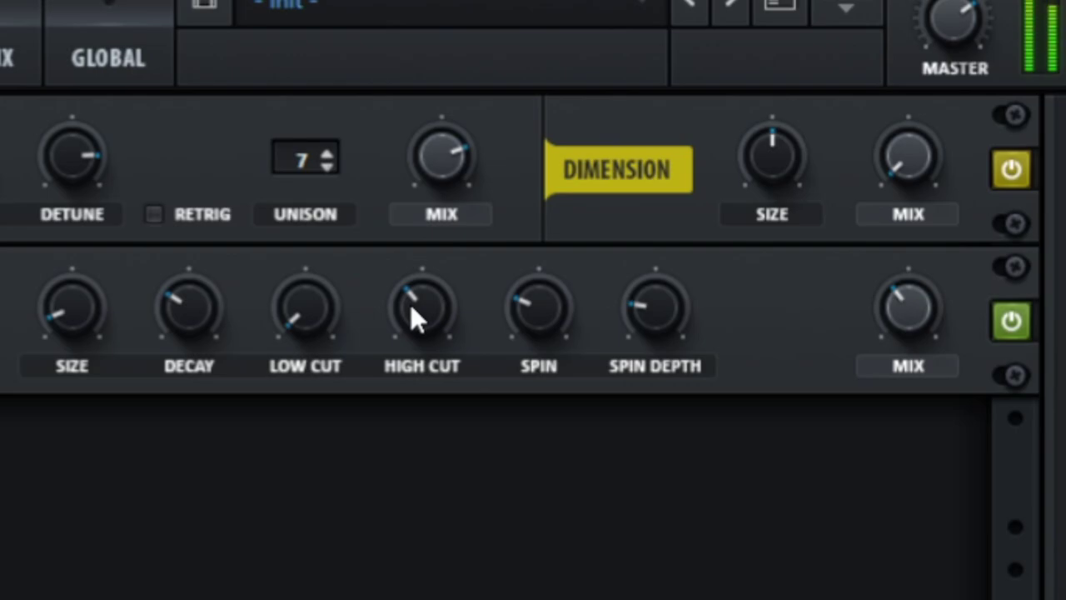
{"action": "left_click_drag", "start_coordinate": [410, 303], "coordinate": [440, 45]}
- Turn the reverb spin down to 0% and lower its spin depth after trying 90% spin
{"action": "left_click", "coordinate": [441, 331]}
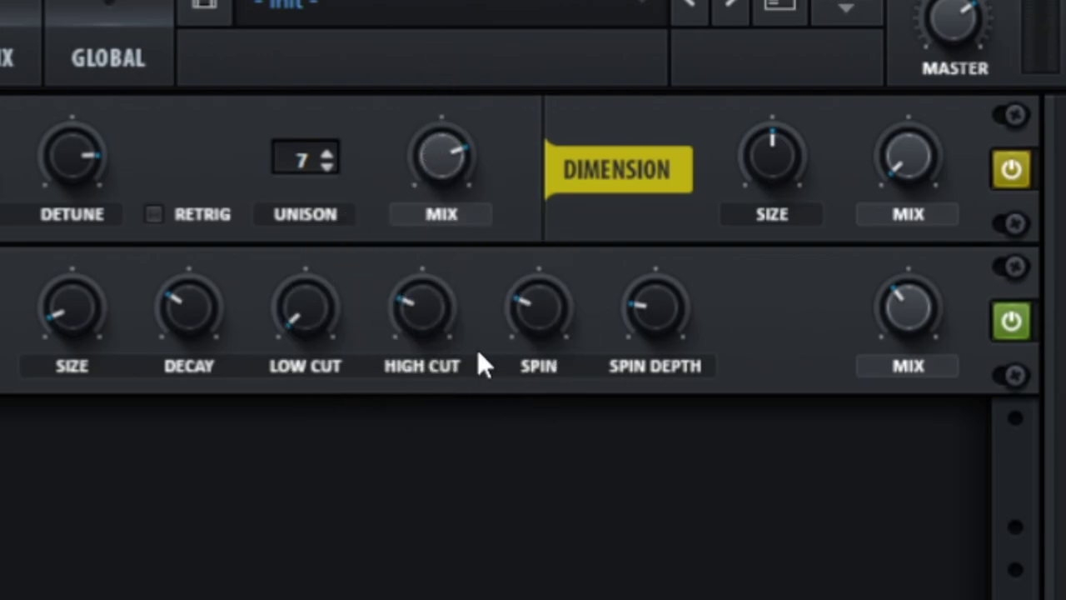
{"action": "left_click", "coordinate": [534, 316]}
{"action": "left_click", "coordinate": [657, 329]}
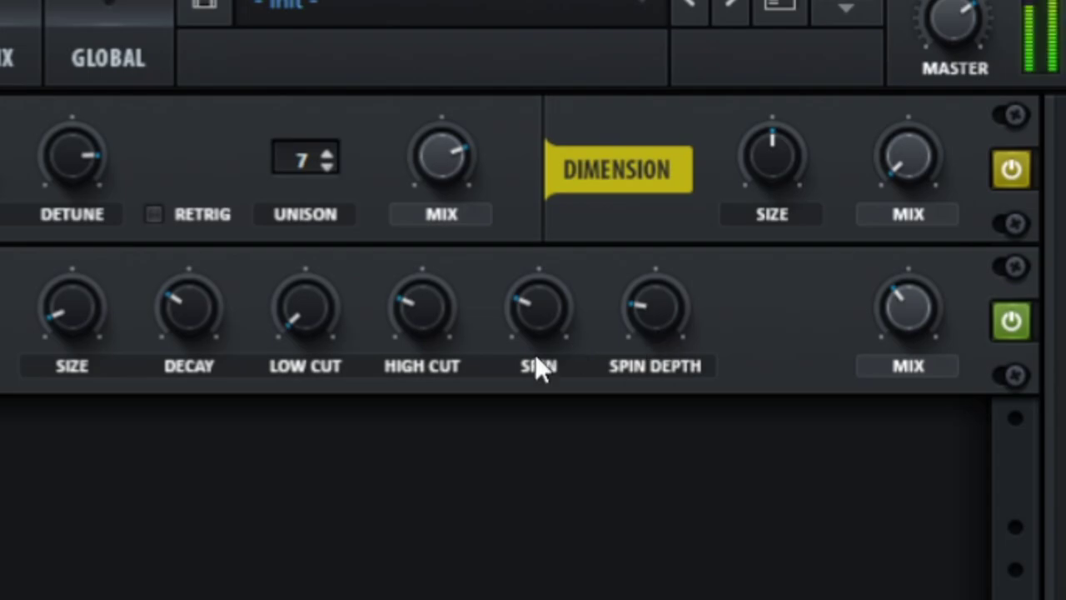
{"action": "left_click_drag", "start_coordinate": [542, 328], "coordinate": [618, 103]}
{"action": "left_click_drag", "start_coordinate": [658, 306], "coordinate": [696, 33]}
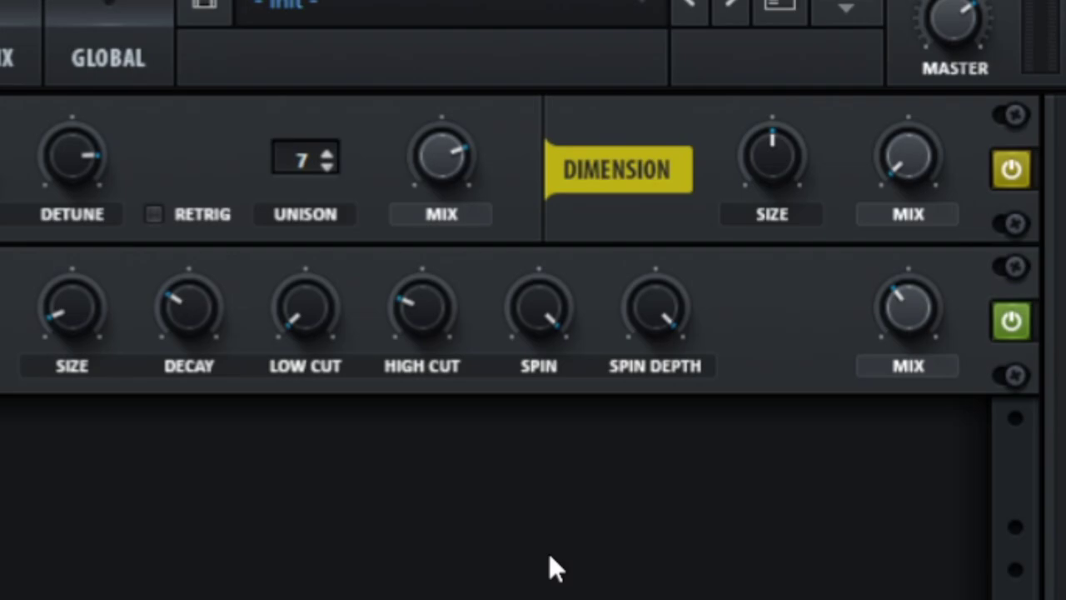
{"action": "left_click", "coordinate": [592, 293]}
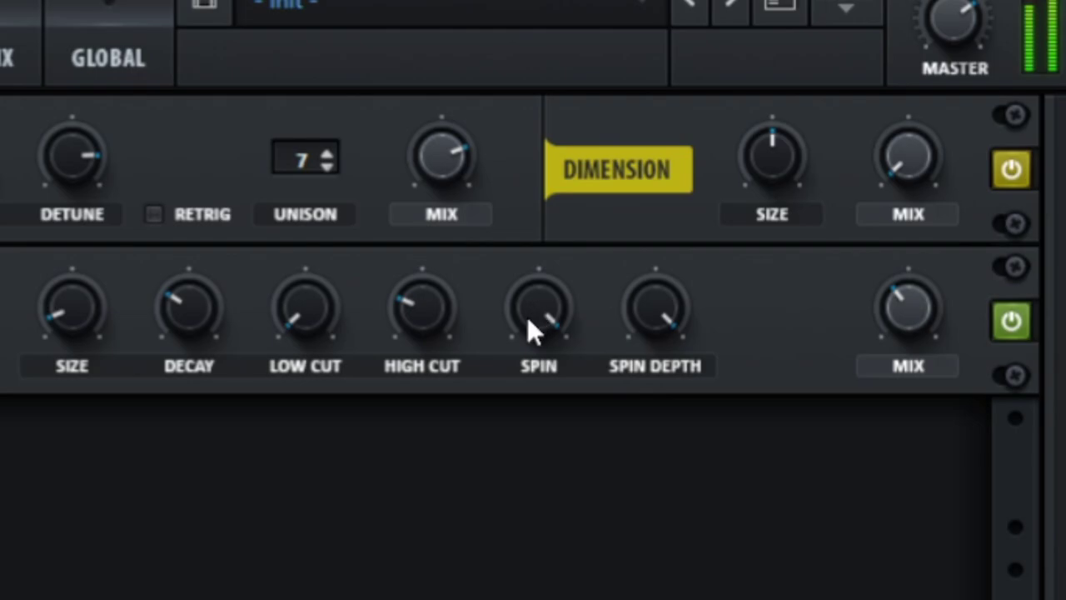
{"action": "left_click_drag", "start_coordinate": [527, 320], "coordinate": [500, 593]}
{"action": "left_click_drag", "start_coordinate": [655, 308], "coordinate": [627, 482]}
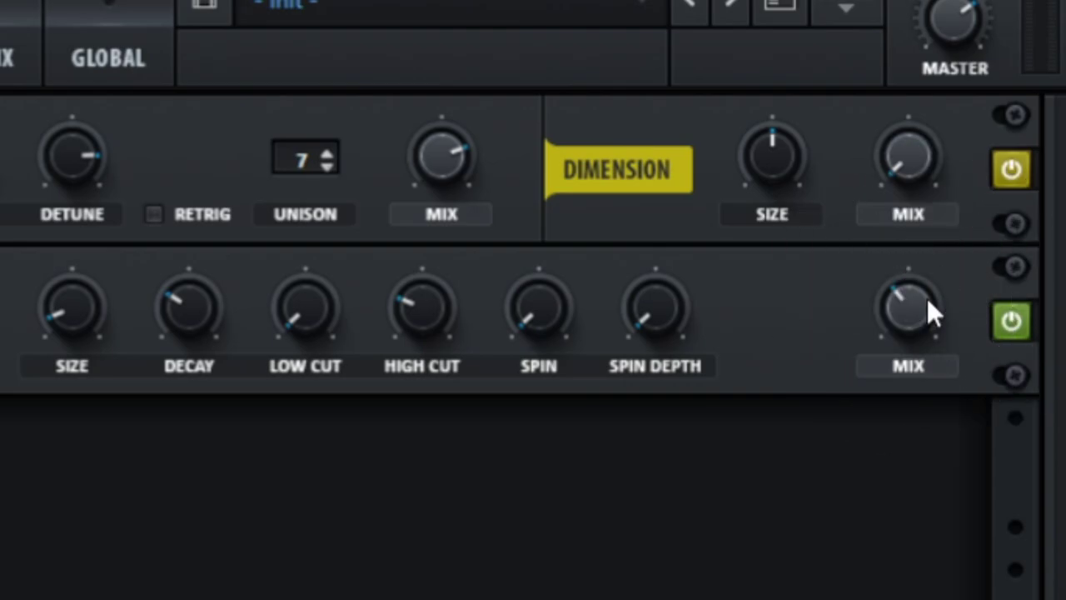
- Lower the reverb wet mix to about 29%, A/B-ing the reverb on and off
{"action": "left_click_drag", "start_coordinate": [916, 302], "coordinate": [857, 383]}
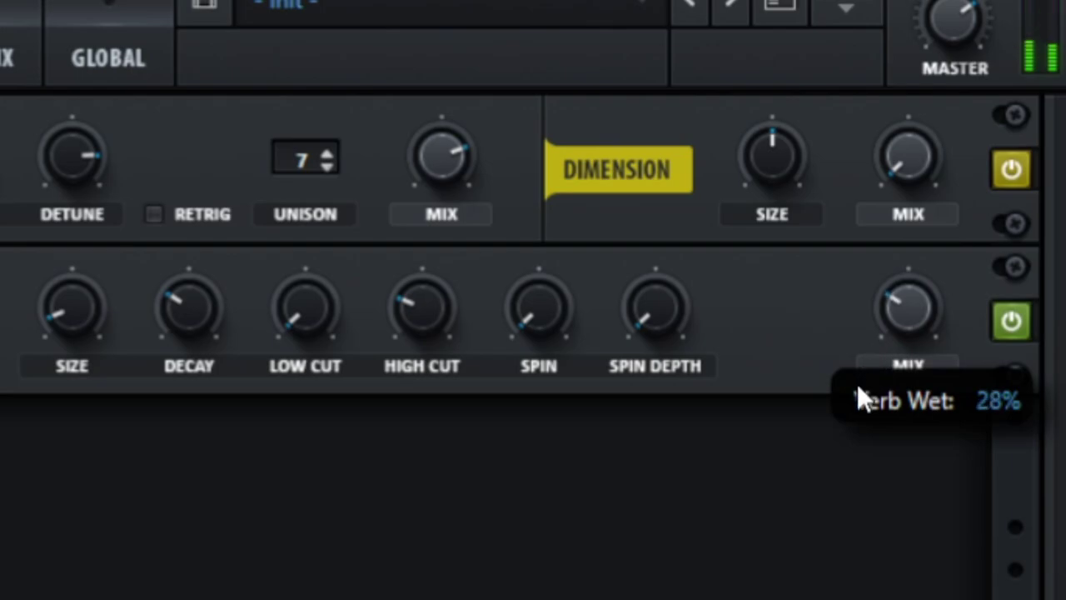
{"action": "left_click", "coordinate": [1008, 321]}
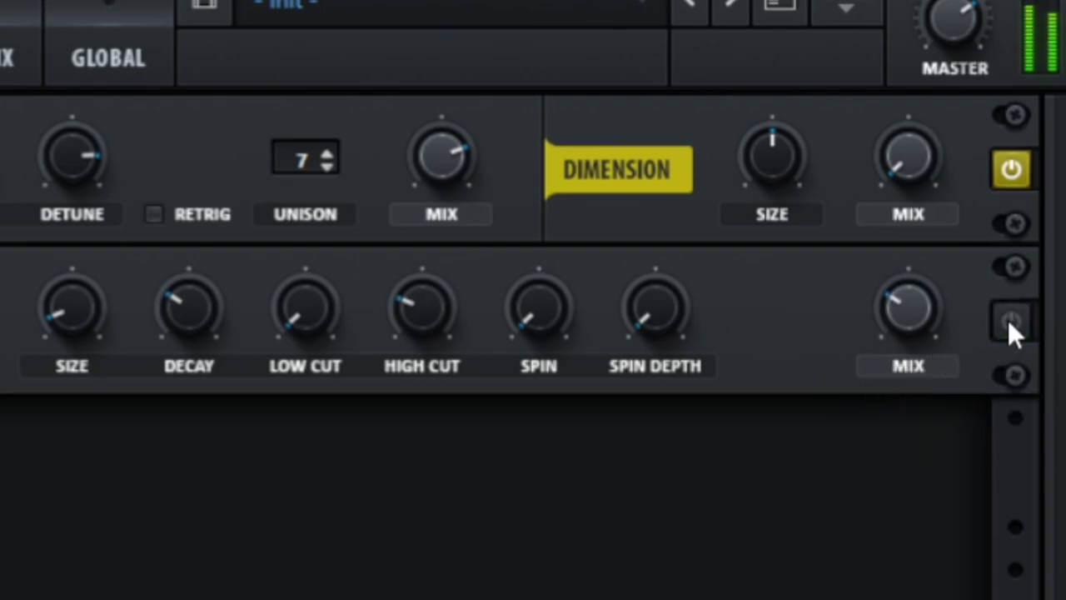
{"action": "left_click", "coordinate": [1010, 321]}
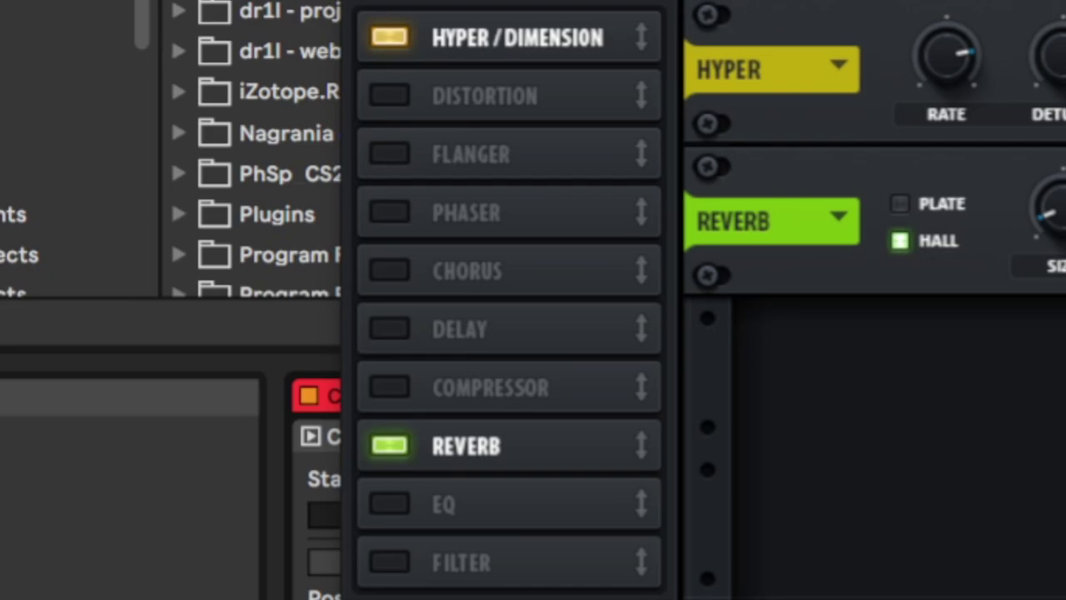
- Add an EQ with a high-shelf upper band, boosted 6.5 dB, frequency around 1406 Hz
{"action": "left_click", "coordinate": [402, 507]}
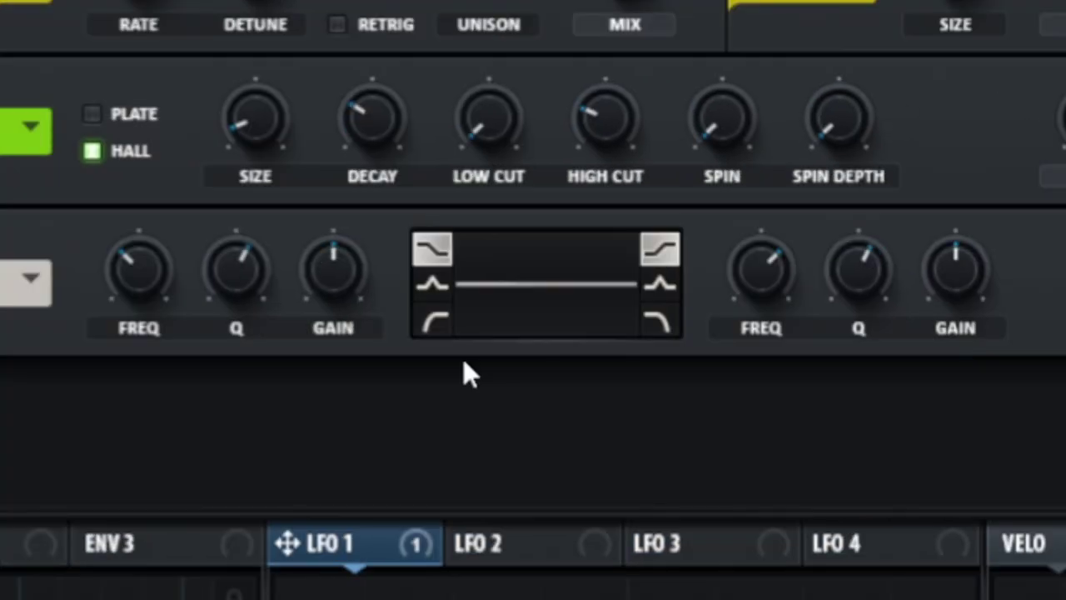
{"action": "left_click", "coordinate": [656, 250]}
{"action": "left_click_drag", "start_coordinate": [958, 280], "coordinate": [976, 188]}
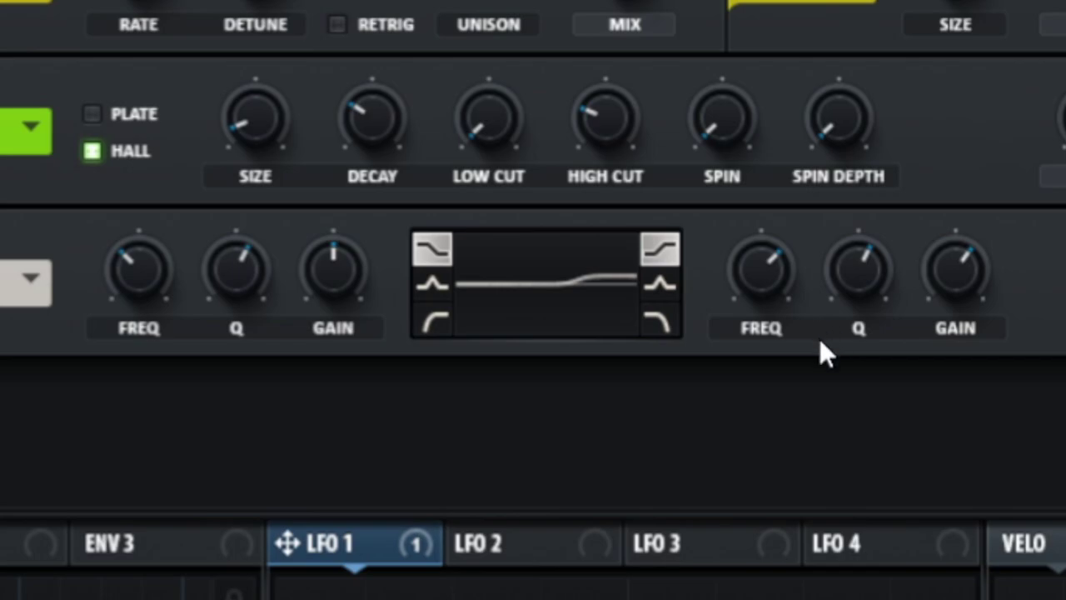
{"action": "left_click", "coordinate": [747, 276]}
{"action": "left_click_drag", "start_coordinate": [746, 277], "coordinate": [765, 266]}
- Set the high shelf Q to 66% and gain to 4.3 dB, then A/B the EQ
{"action": "scroll", "coordinate": [746, 275], "scroll_direction": "down", "scroll_amount": 5}
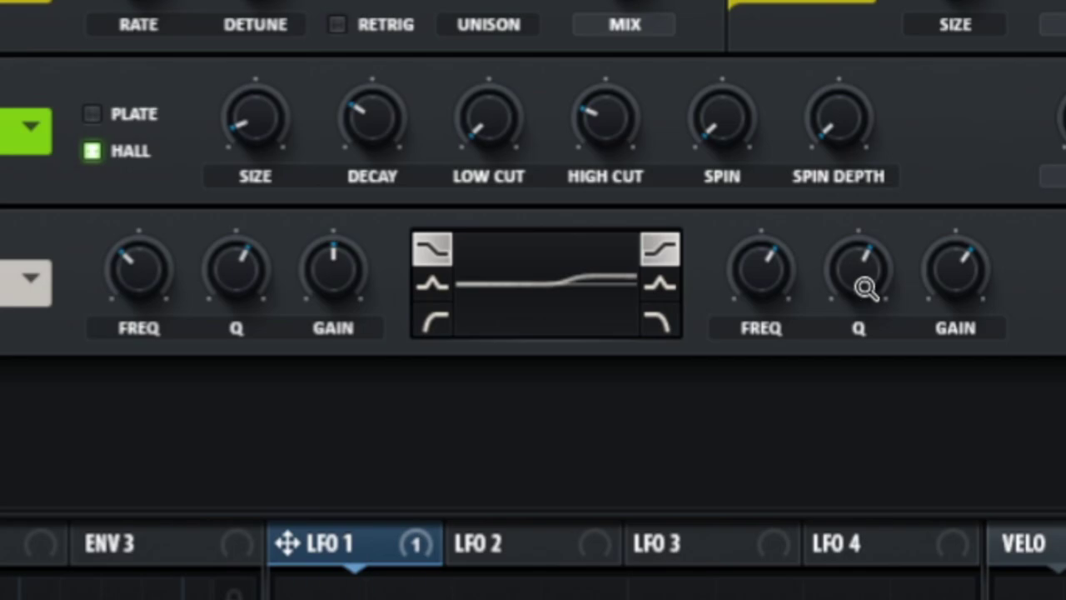
{"action": "left_click_drag", "start_coordinate": [864, 288], "coordinate": [833, 167]}
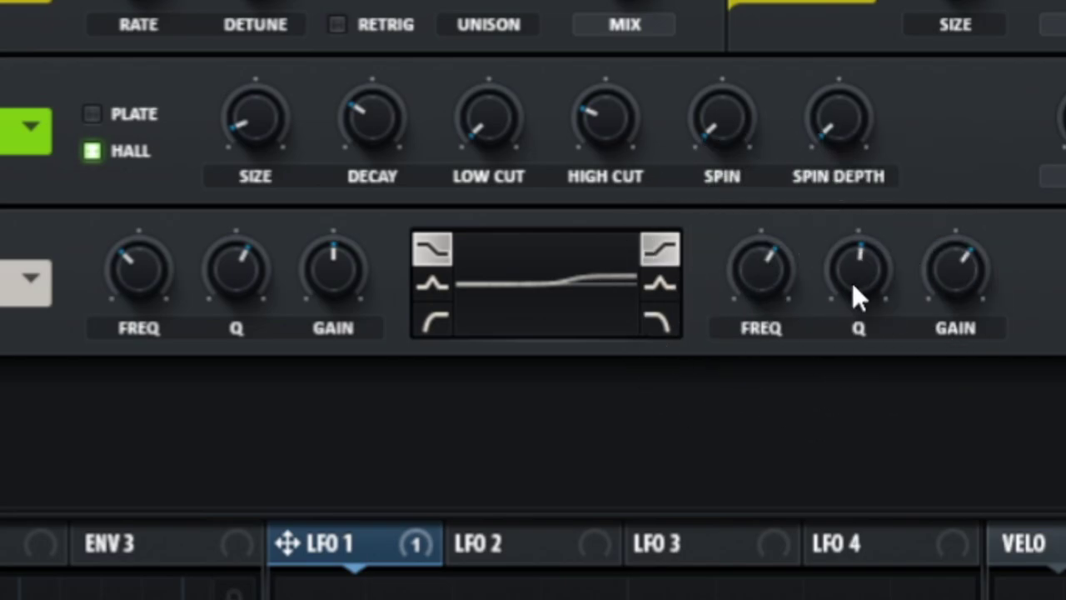
{"action": "left_click", "coordinate": [958, 274]}
{"action": "left_click_drag", "start_coordinate": [960, 275], "coordinate": [913, 316]}
{"action": "left_click_drag", "start_coordinate": [568, 319], "coordinate": [572, 317]}
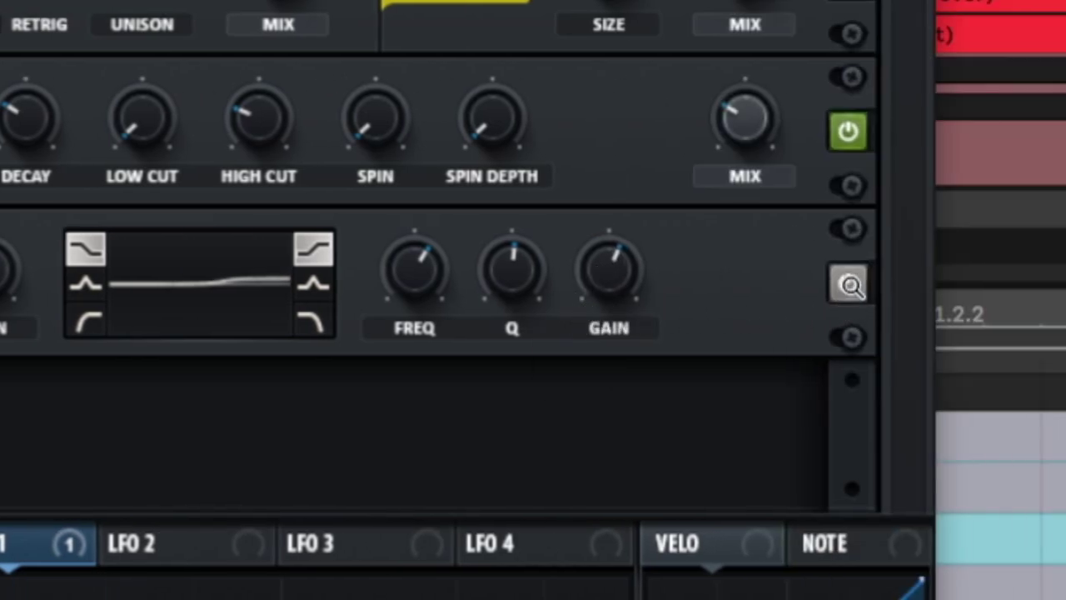
{"action": "left_click", "coordinate": [850, 285]}
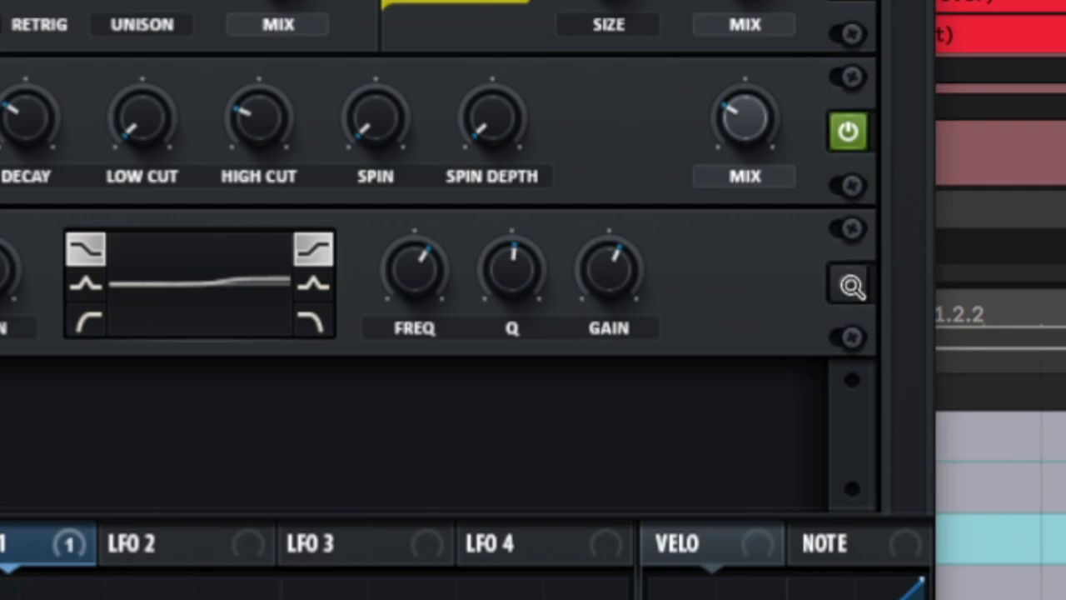
{"action": "left_click", "coordinate": [850, 285]}
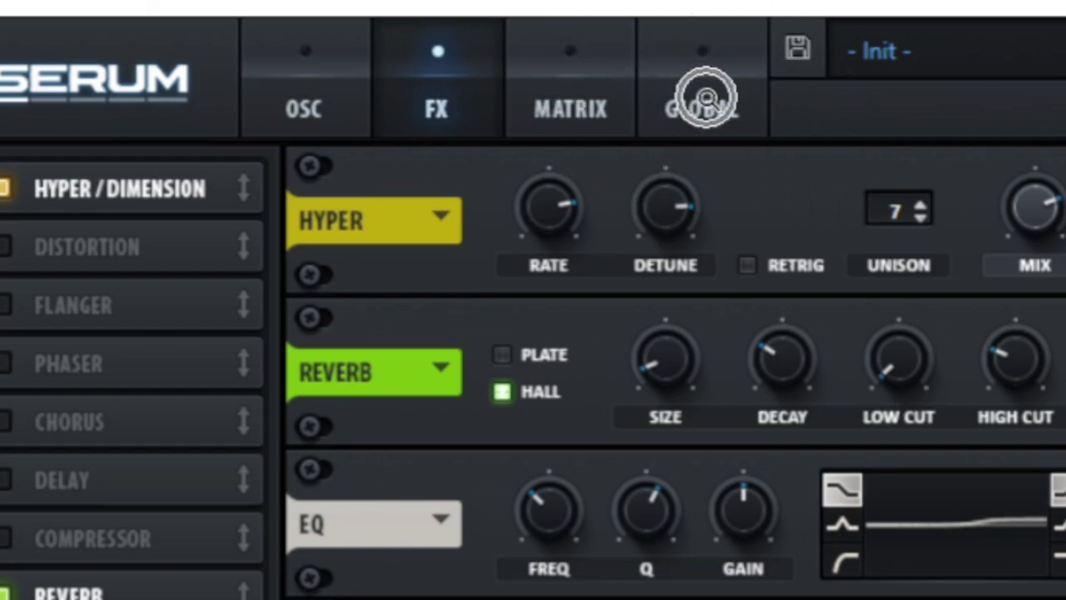
- On the Global page, set oscillator quality to 4X after comparing 1X draft and 2X
{"action": "left_click", "coordinate": [706, 99]}
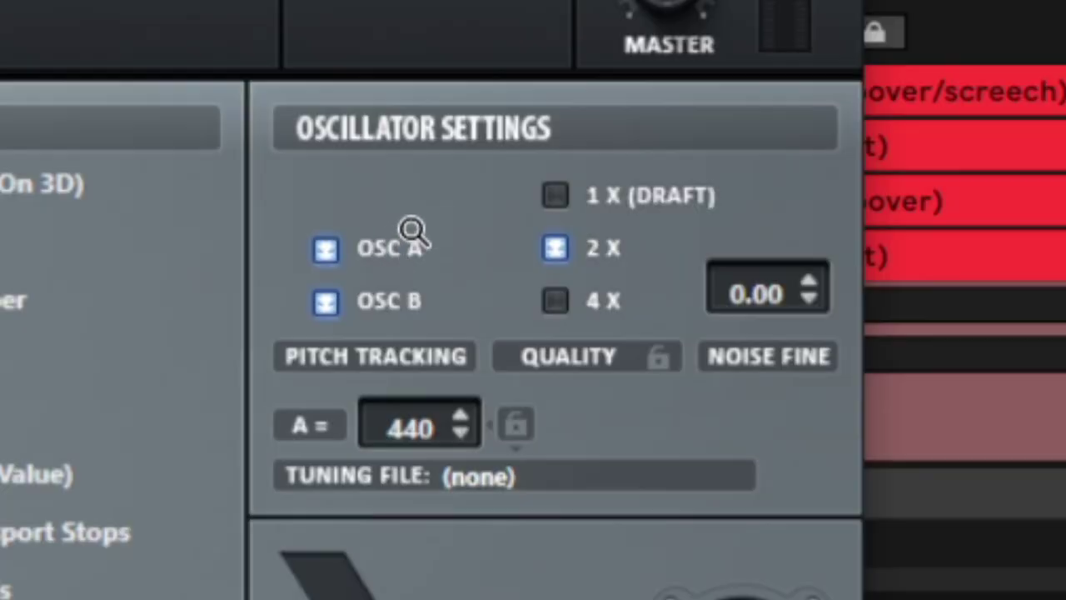
{"action": "left_click", "coordinate": [528, 235]}
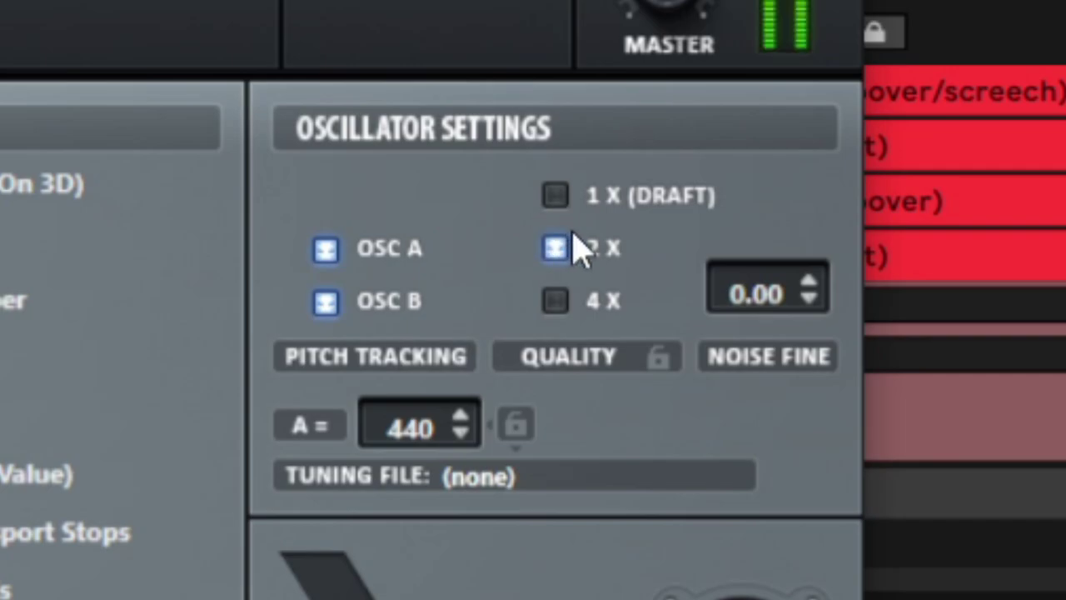
{"action": "left_click", "coordinate": [557, 199]}
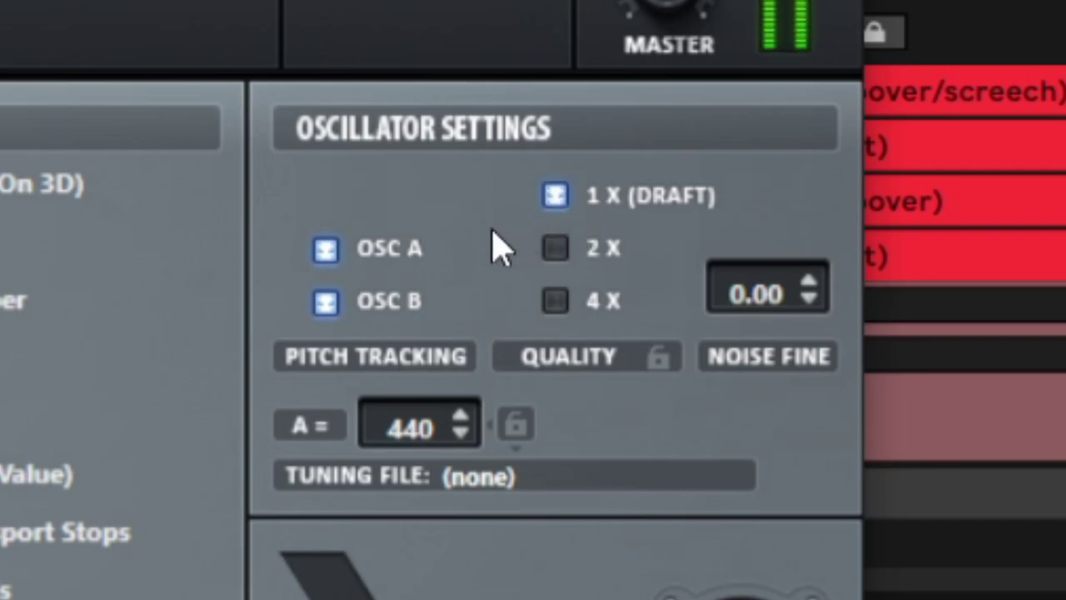
{"action": "left_click", "coordinate": [564, 253]}
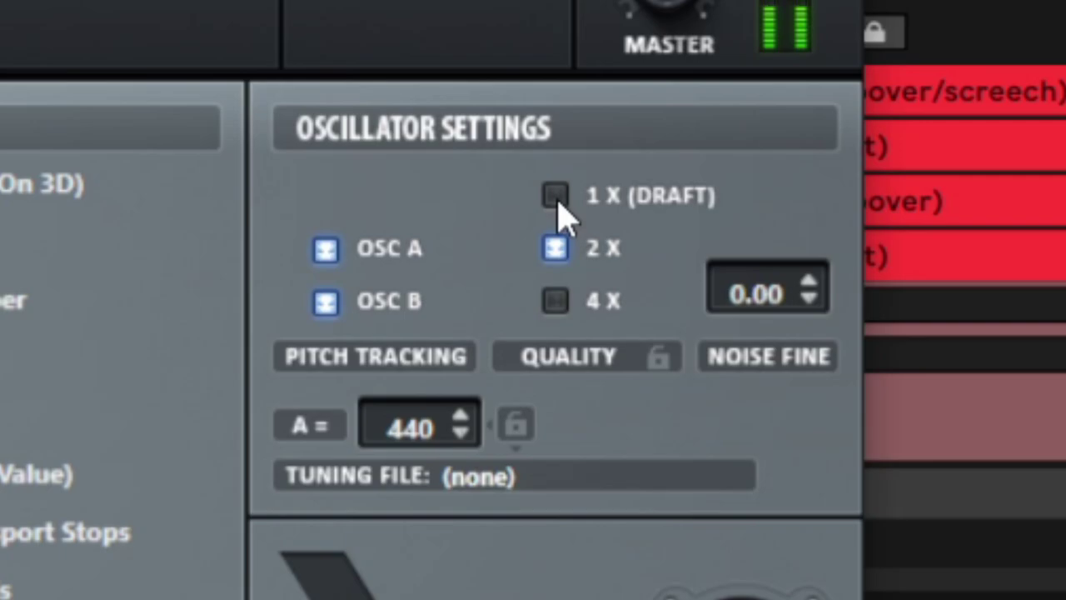
{"action": "left_click", "coordinate": [558, 202]}
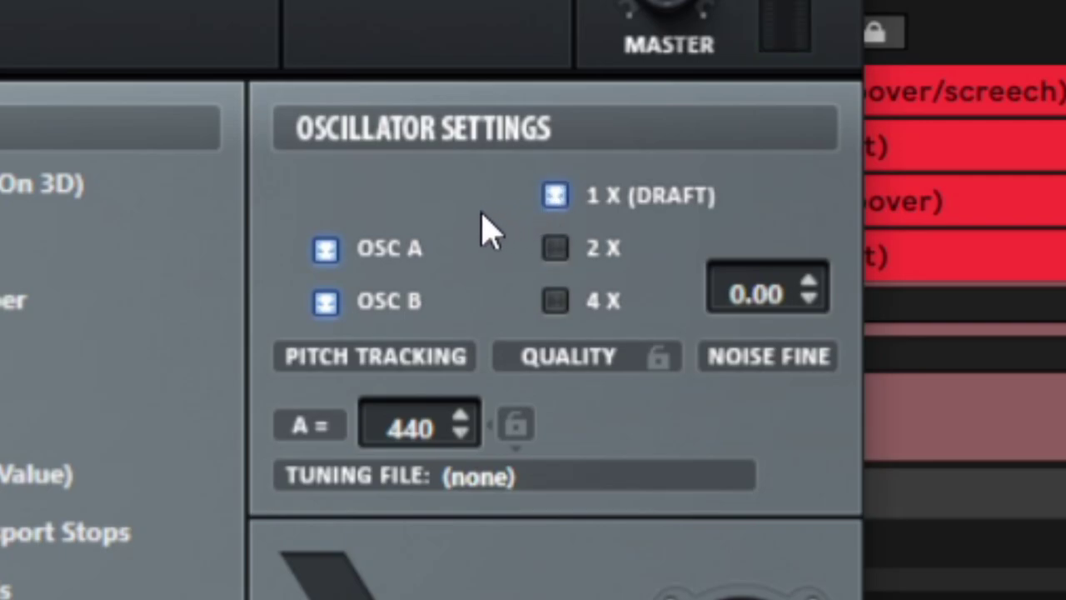
{"action": "left_click", "coordinate": [557, 321]}
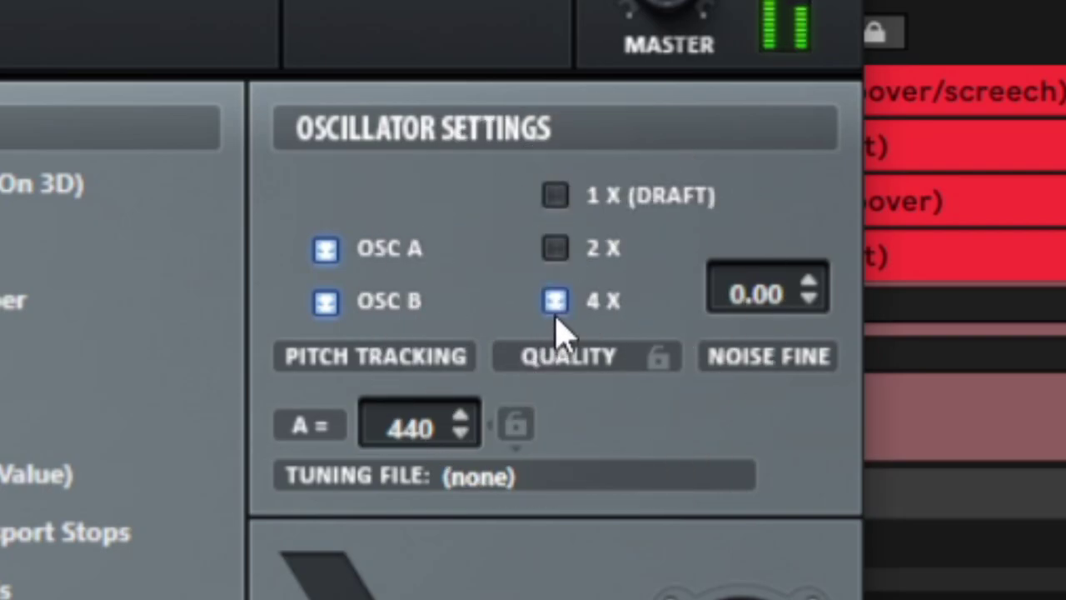
{"action": "left_click", "coordinate": [556, 250]}
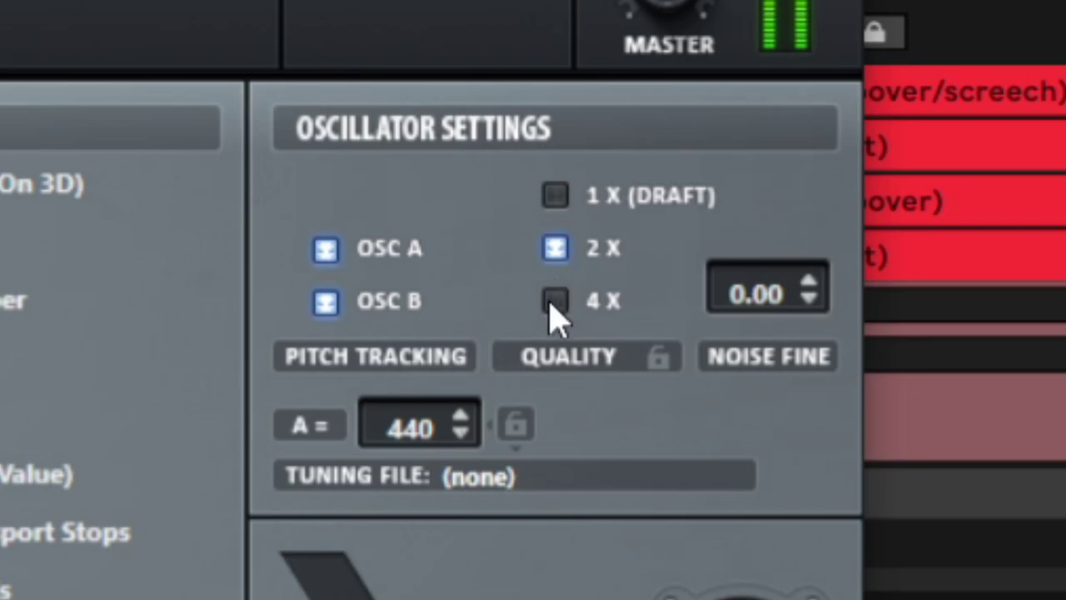
{"action": "left_click", "coordinate": [553, 302]}
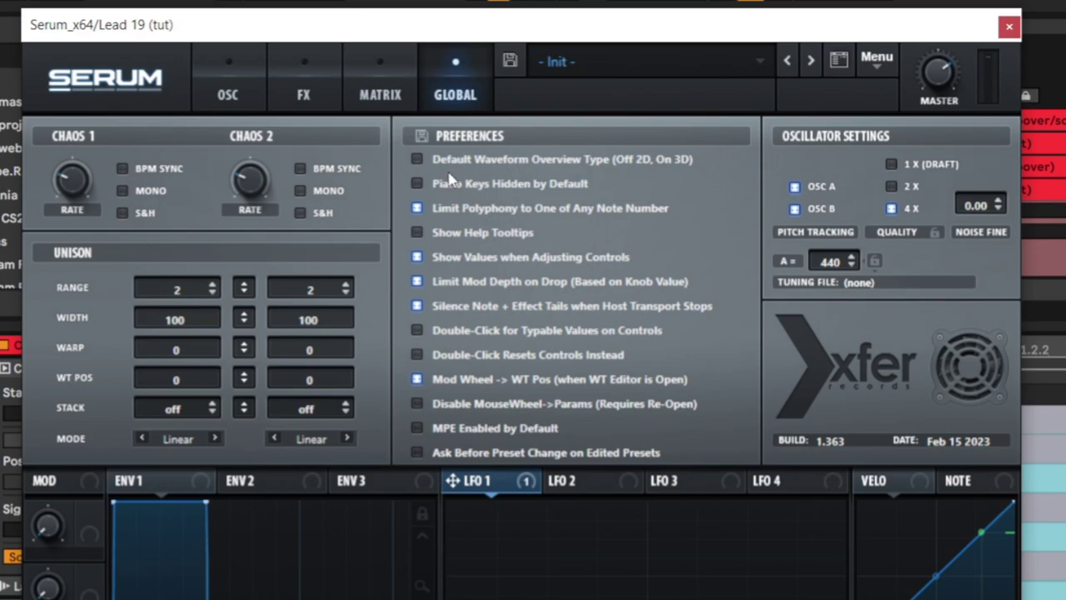
- Drag oscillator A's unison Width field on the Global page from 100 down to 64
{"action": "left_click", "coordinate": [229, 94]}
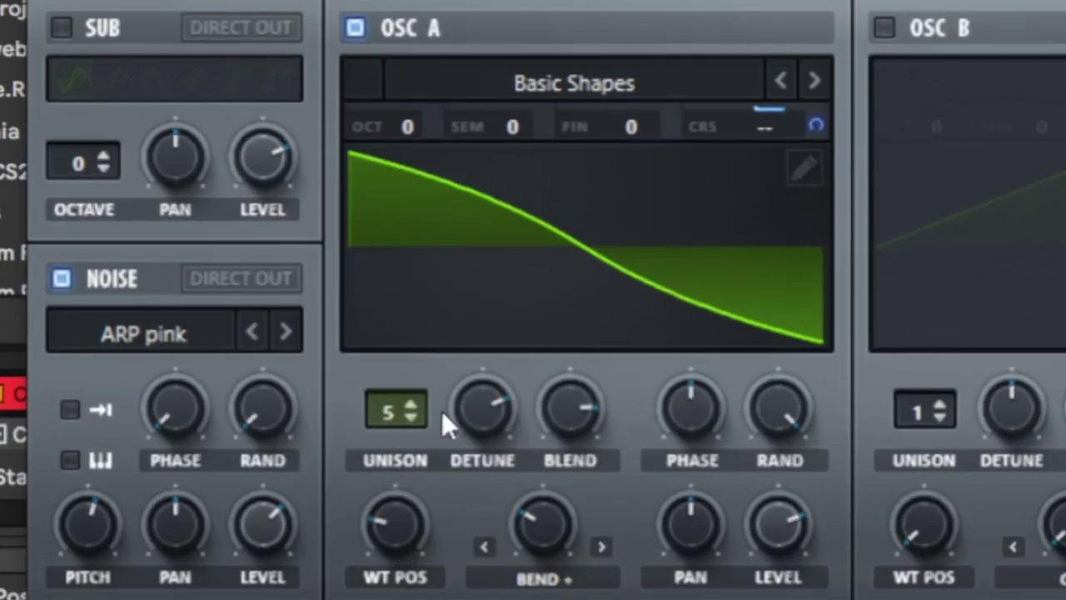
{"action": "left_click", "coordinate": [454, 94]}
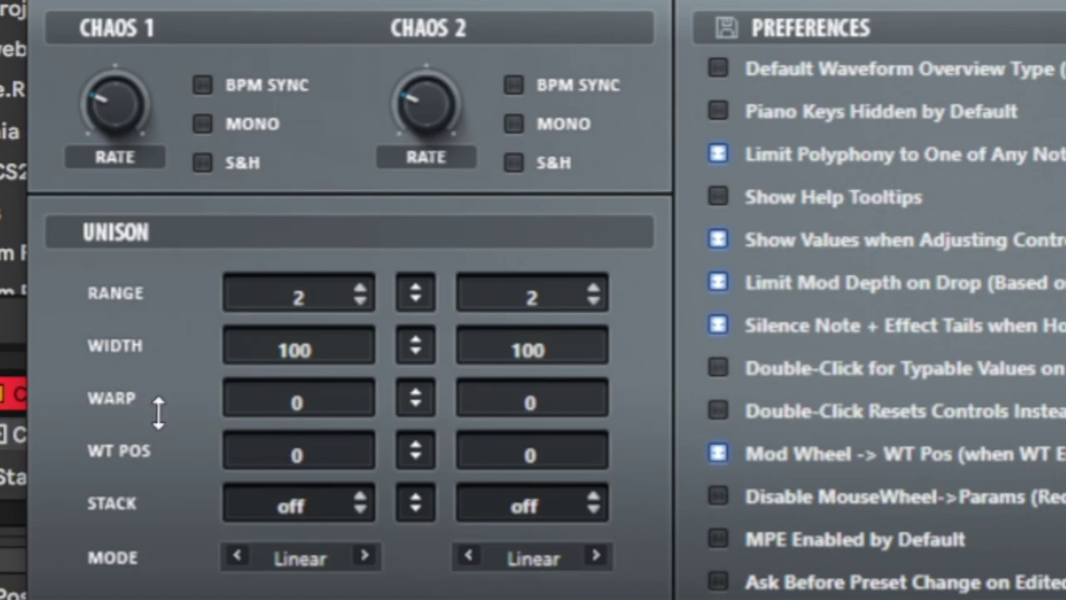
{"action": "left_click", "coordinate": [270, 349]}
{"action": "scroll", "coordinate": [282, 351], "scroll_direction": "down", "scroll_amount": 3}
{"action": "left_click_drag", "start_coordinate": [277, 355], "coordinate": [179, 91]}
{"action": "left_click_drag", "start_coordinate": [174, 191], "coordinate": [157, 598]}
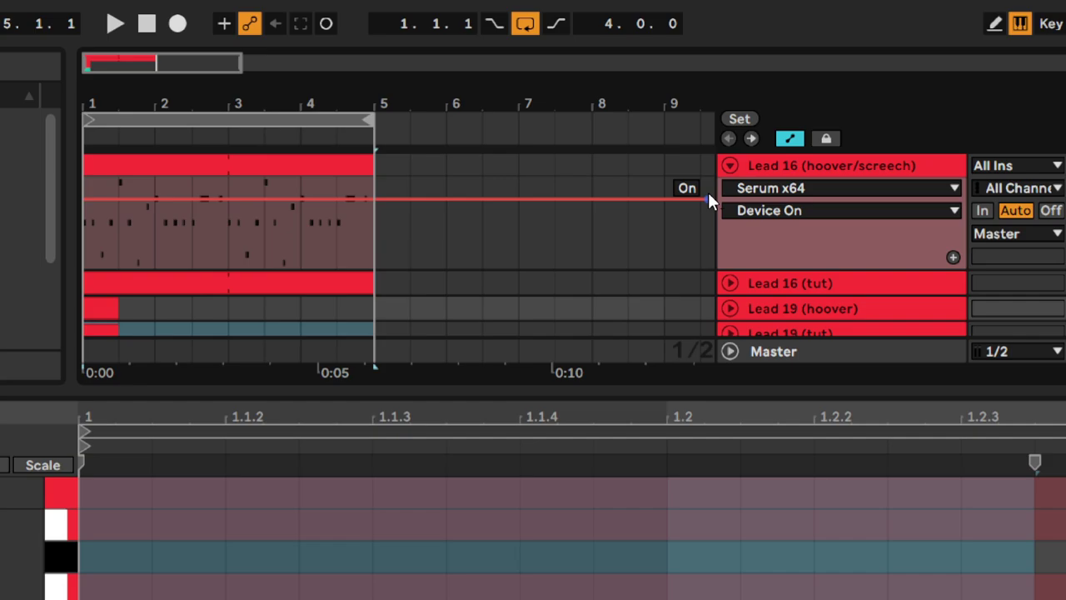
{"action": "key", "text": "space"}
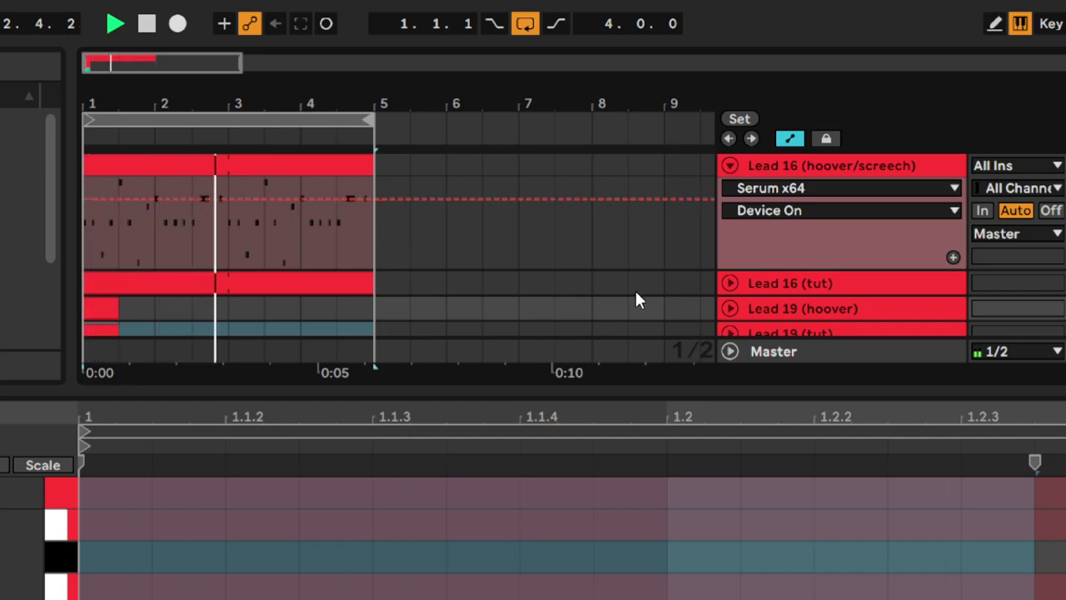
{"action": "key", "text": "space"}
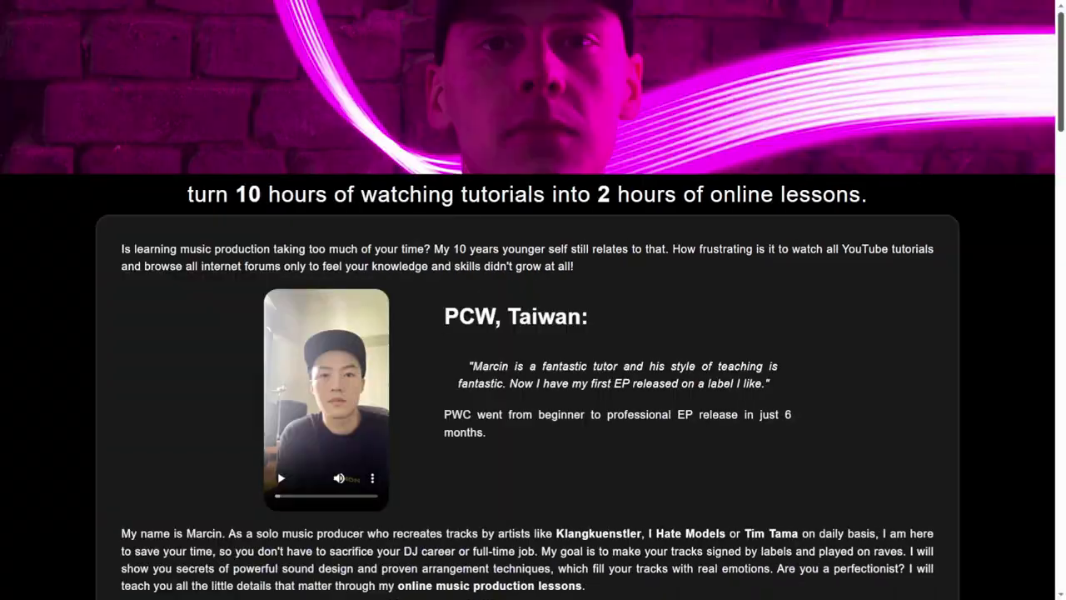
{"action": "scroll", "coordinate": [533, 300], "scroll_direction": "down", "scroll_amount": 3}
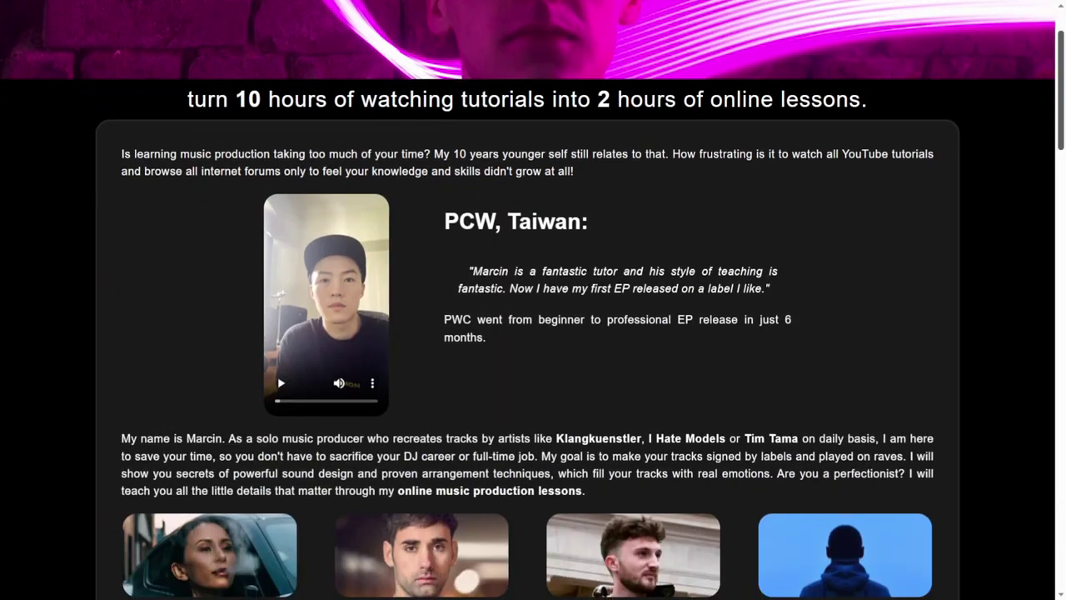
{"action": "scroll", "coordinate": [533, 333], "scroll_direction": "down", "scroll_amount": 10}
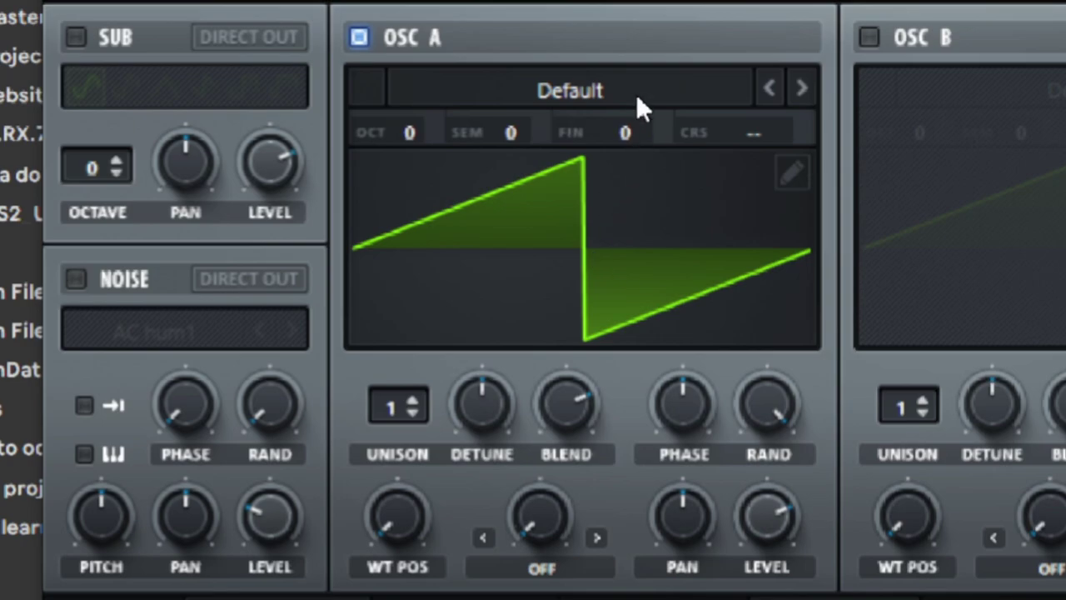
- Load the Analog Basic Shapes wavetable into oscillator A and morph it to a square
{"action": "left_click", "coordinate": [583, 92]}
{"action": "mouse_move", "coordinate": [566, 127]}
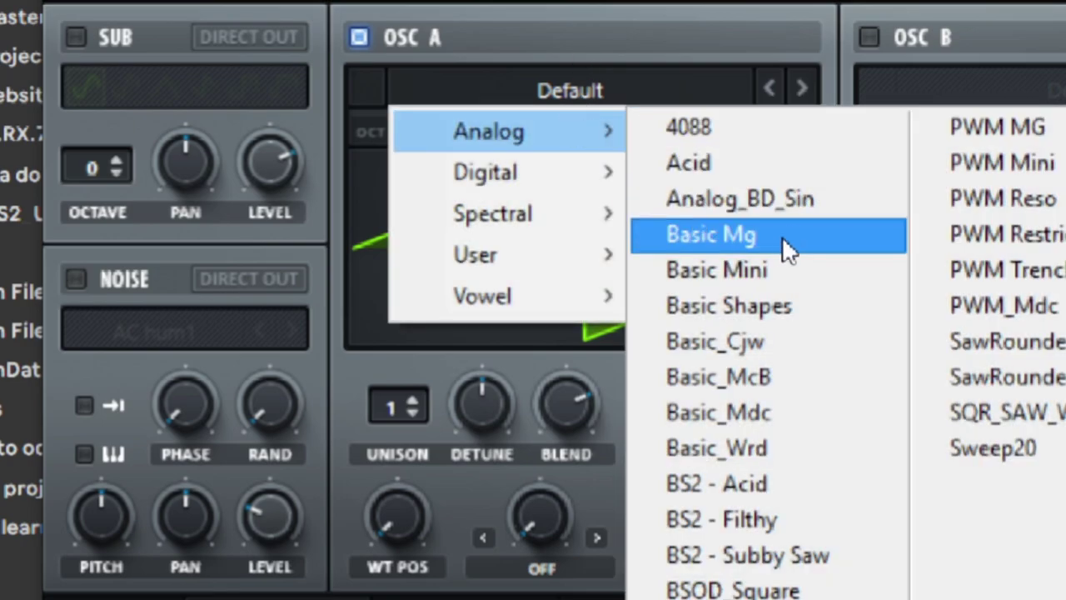
{"action": "left_click", "coordinate": [732, 308]}
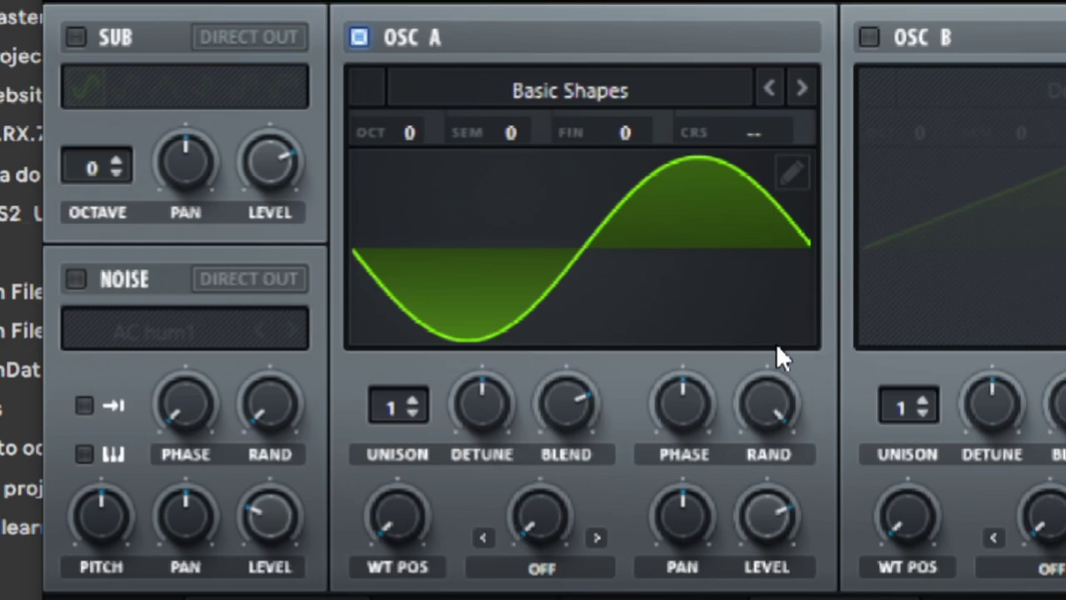
{"action": "left_click", "coordinate": [440, 93]}
{"action": "left_click_drag", "start_coordinate": [388, 499], "coordinate": [400, 358]}
{"action": "left_click_drag", "start_coordinate": [412, 502], "coordinate": [407, 464]}
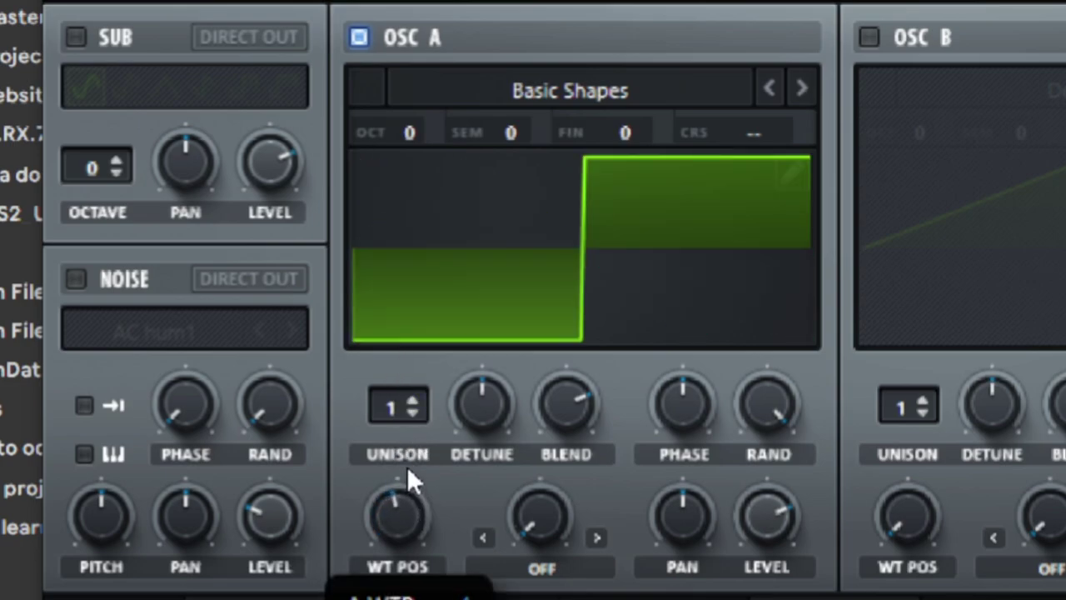
- Narrow oscillator A's square into a thinner pulse, leaving warp off
{"action": "left_click", "coordinate": [630, 261]}
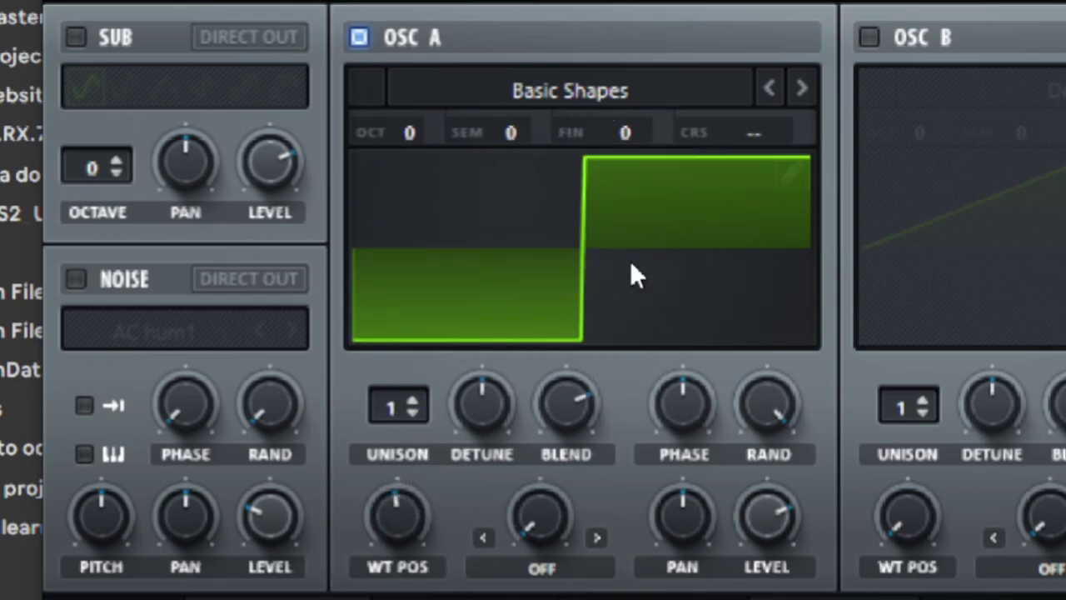
{"action": "left_click", "coordinate": [585, 567]}
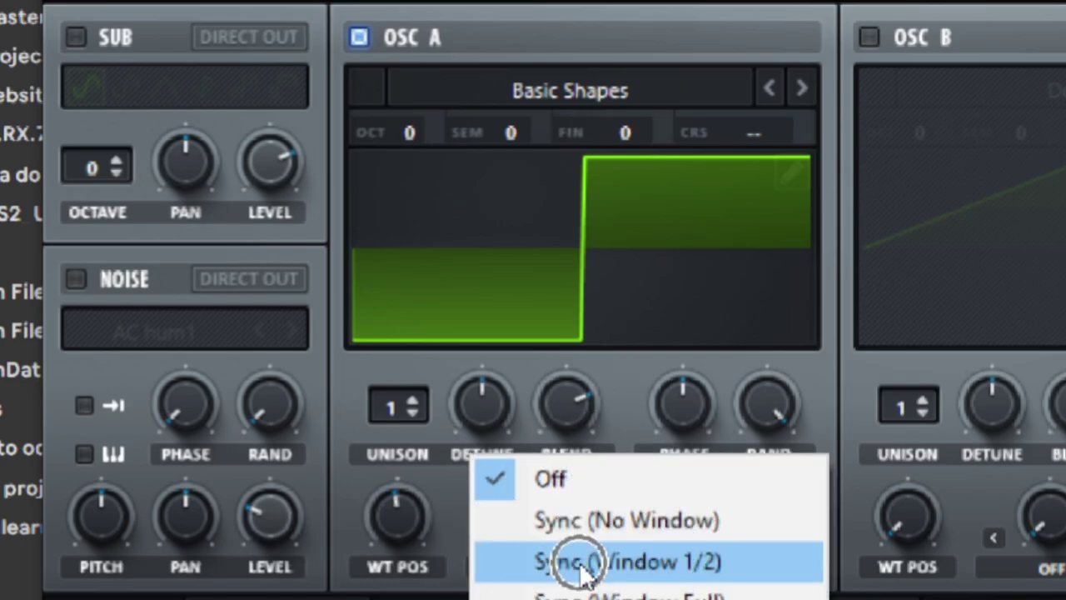
{"action": "left_click", "coordinate": [425, 303]}
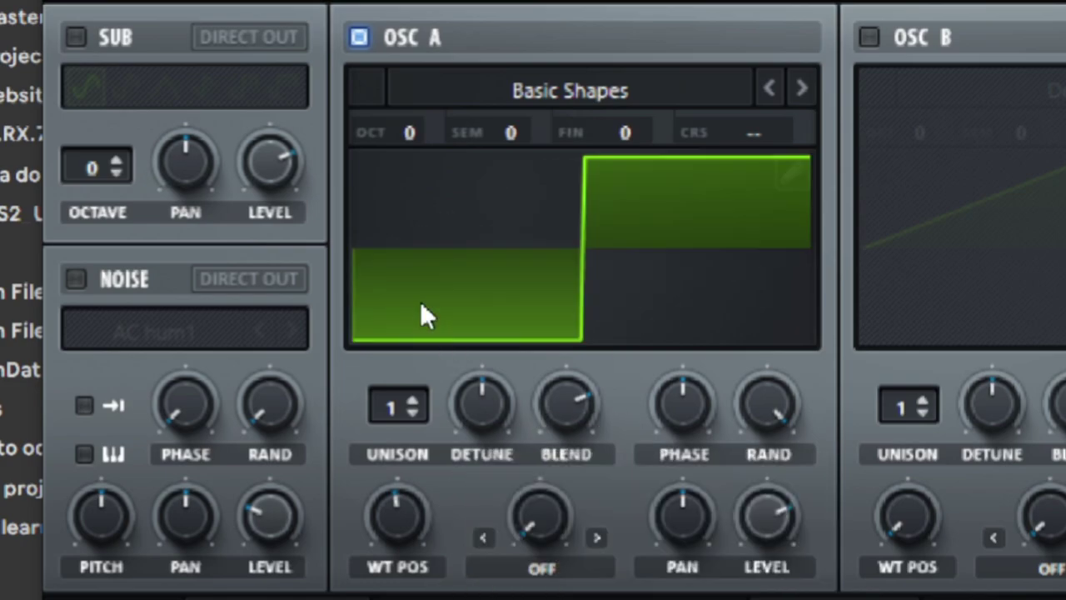
{"action": "left_click_drag", "start_coordinate": [394, 499], "coordinate": [397, 410]}
- Give oscillator A 3 unison voices with 0.42 detune and 75 blend
{"action": "left_click", "coordinate": [416, 395]}
{"action": "left_click", "coordinate": [415, 394]}
{"action": "mouse_move", "coordinate": [464, 404]}
{"action": "left_click_drag", "start_coordinate": [464, 404], "coordinate": [481, 199]}
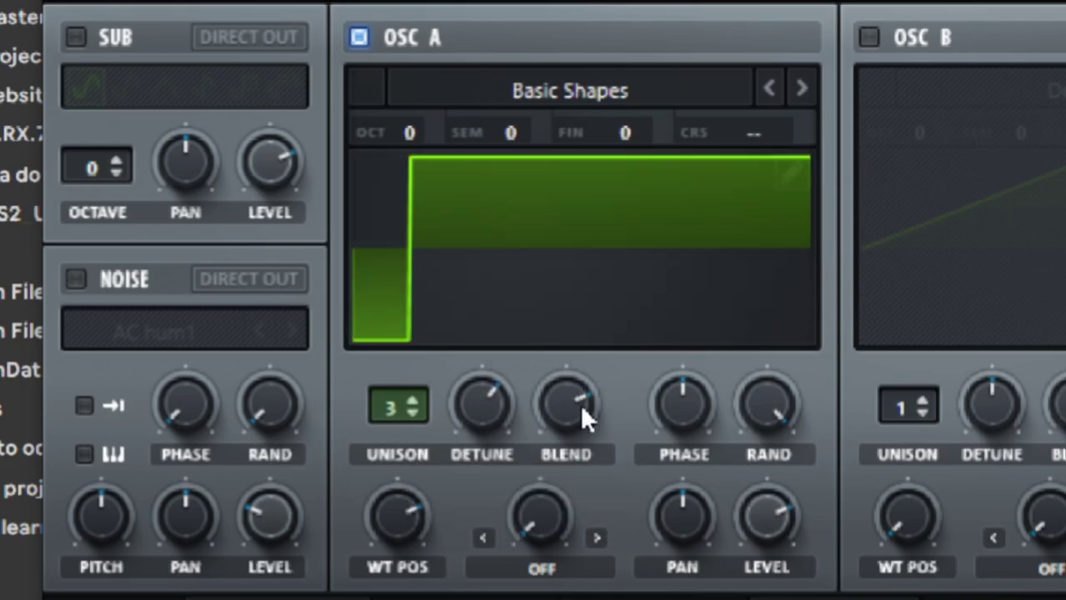
{"action": "left_click_drag", "start_coordinate": [581, 404], "coordinate": [567, 413]}
- Set oscillator A's warp mode to Bend +/- and increase its amount
{"action": "left_click", "coordinate": [597, 537]}
{"action": "left_click", "coordinate": [596, 537]}
{"action": "left_click", "coordinate": [596, 537]}
{"action": "left_click", "coordinate": [597, 537]}
{"action": "left_click_drag", "start_coordinate": [554, 518], "coordinate": [553, 418]}
{"action": "left_click", "coordinate": [561, 260]}
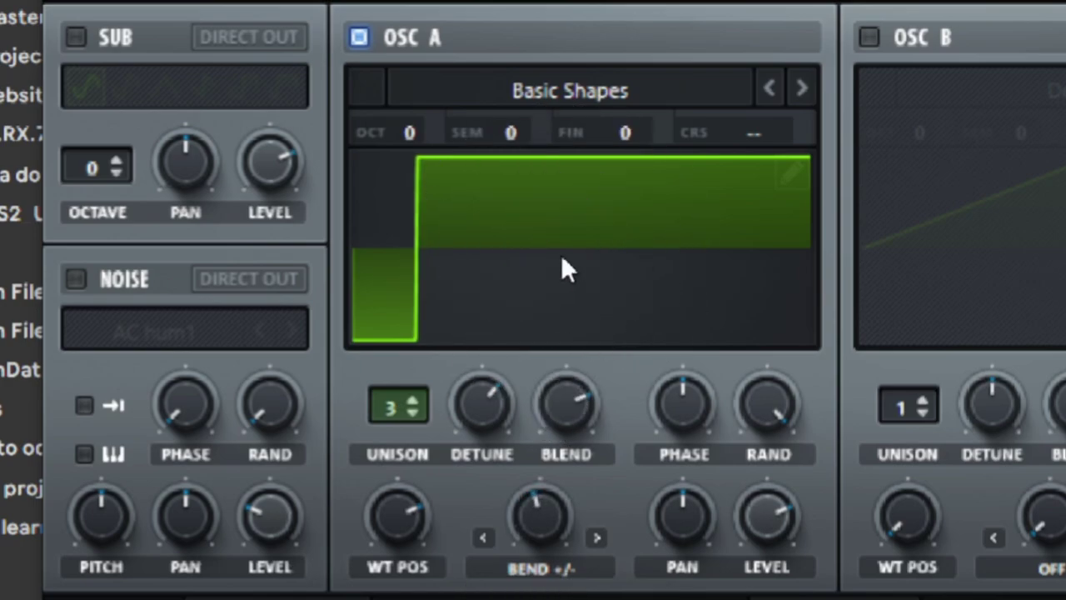
- Lower oscillator A's random phase to about 15% after trying 40%, 0% and 100%
{"action": "left_click", "coordinate": [452, 404]}
{"action": "left_click", "coordinate": [783, 408]}
{"action": "left_click_drag", "start_coordinate": [782, 403], "coordinate": [682, 563]}
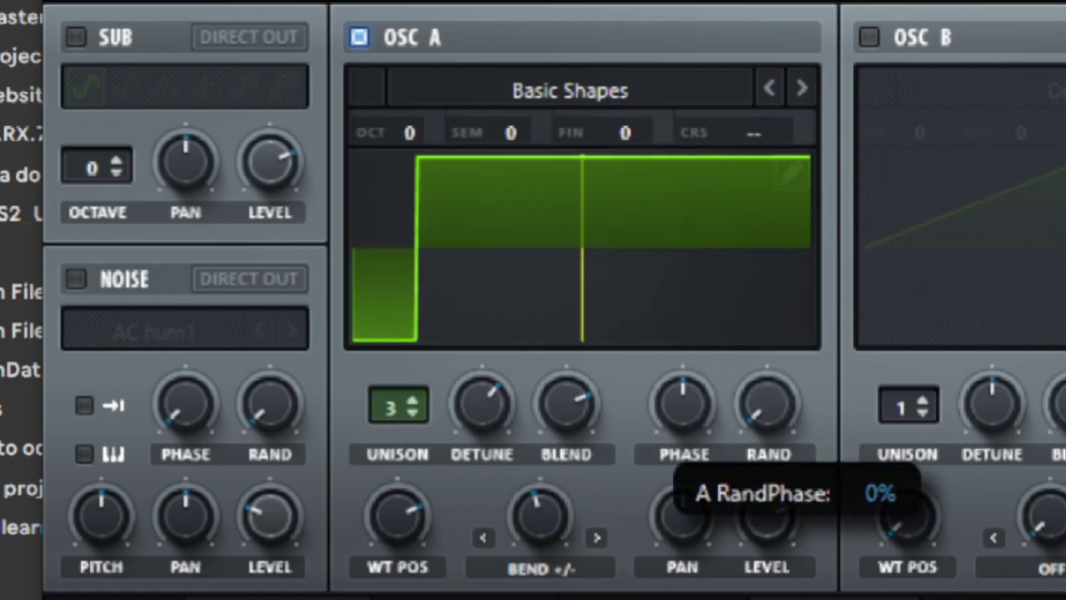
{"action": "left_click_drag", "start_coordinate": [768, 404], "coordinate": [726, 232]}
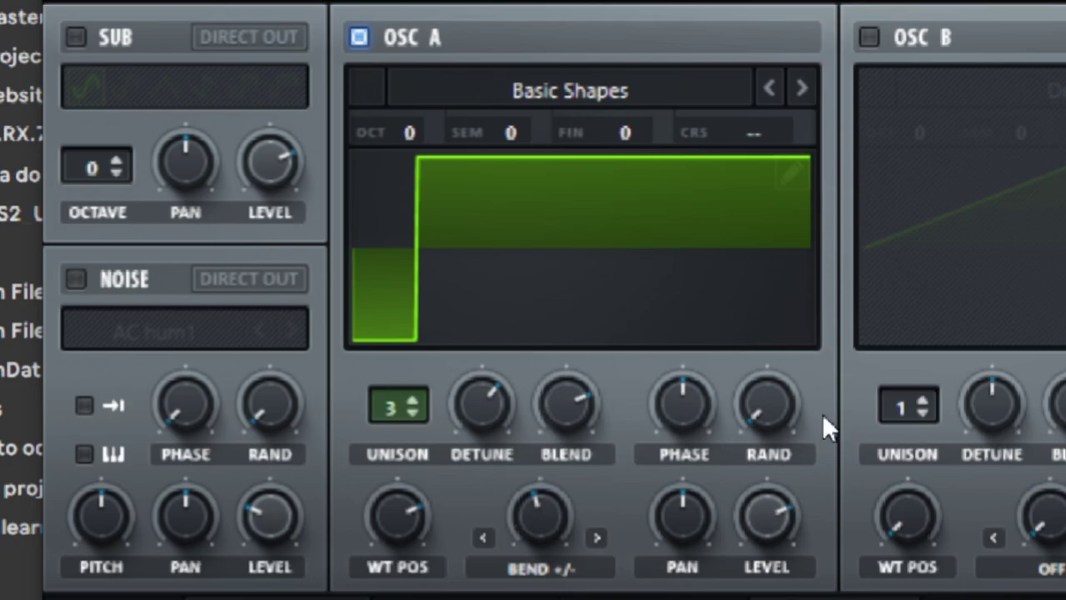
{"action": "left_click_drag", "start_coordinate": [788, 421], "coordinate": [812, 13]}
{"action": "left_click_drag", "start_coordinate": [763, 398], "coordinate": [750, 598]}
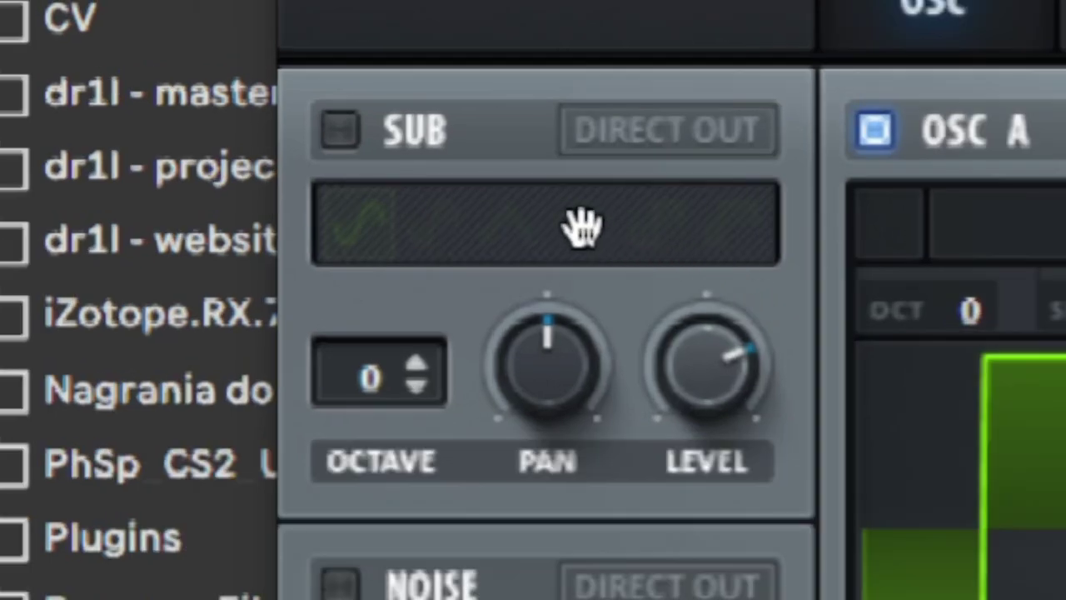
- Enable the sub oscillator with a square wave at 74% level, muting it briefly to compare
{"action": "left_click", "coordinate": [338, 129]}
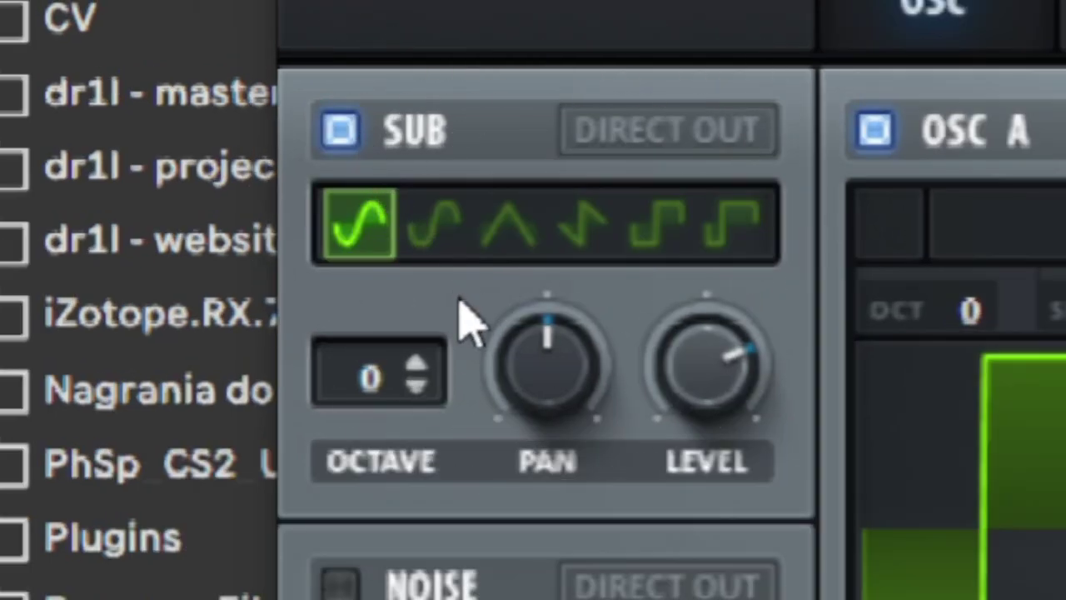
{"action": "left_click", "coordinate": [647, 230]}
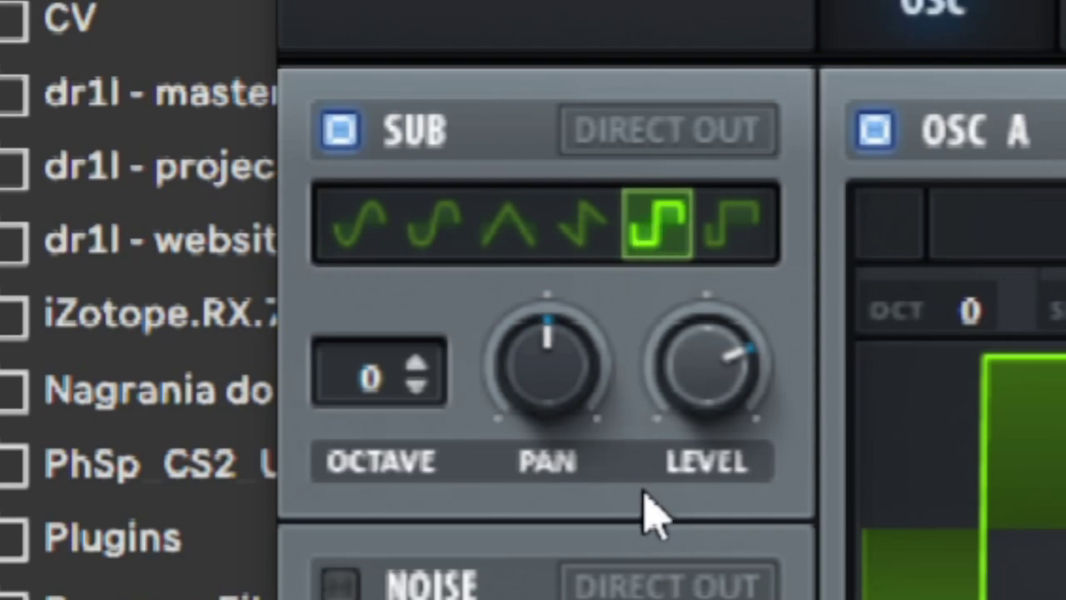
{"action": "mouse_move", "coordinate": [681, 268]}
{"action": "left_click_drag", "start_coordinate": [690, 284], "coordinate": [626, 333]}
{"action": "left_click", "coordinate": [340, 132]}
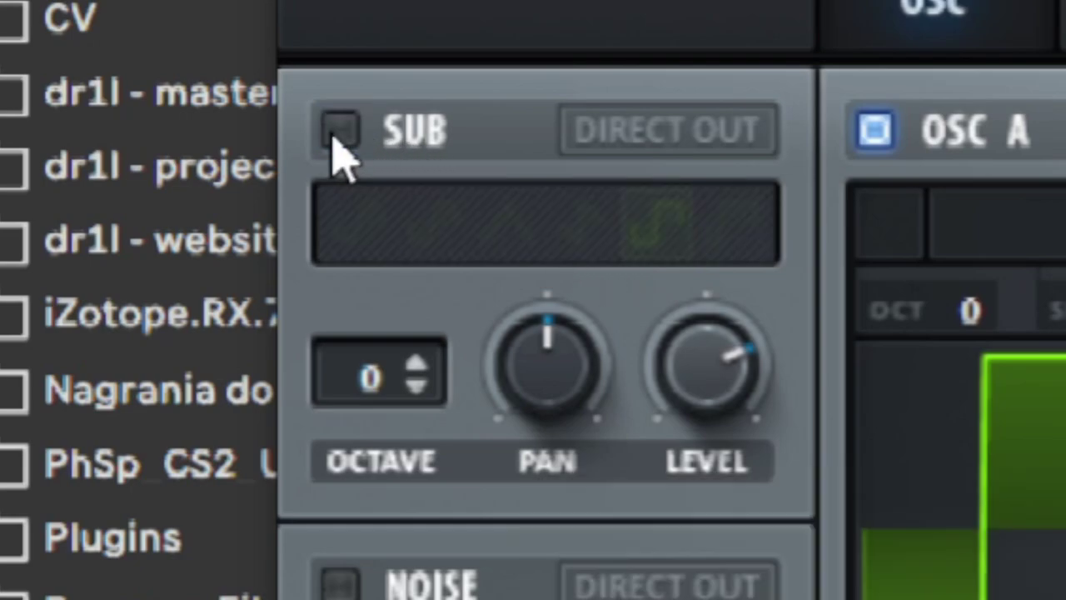
{"action": "left_click", "coordinate": [340, 131]}
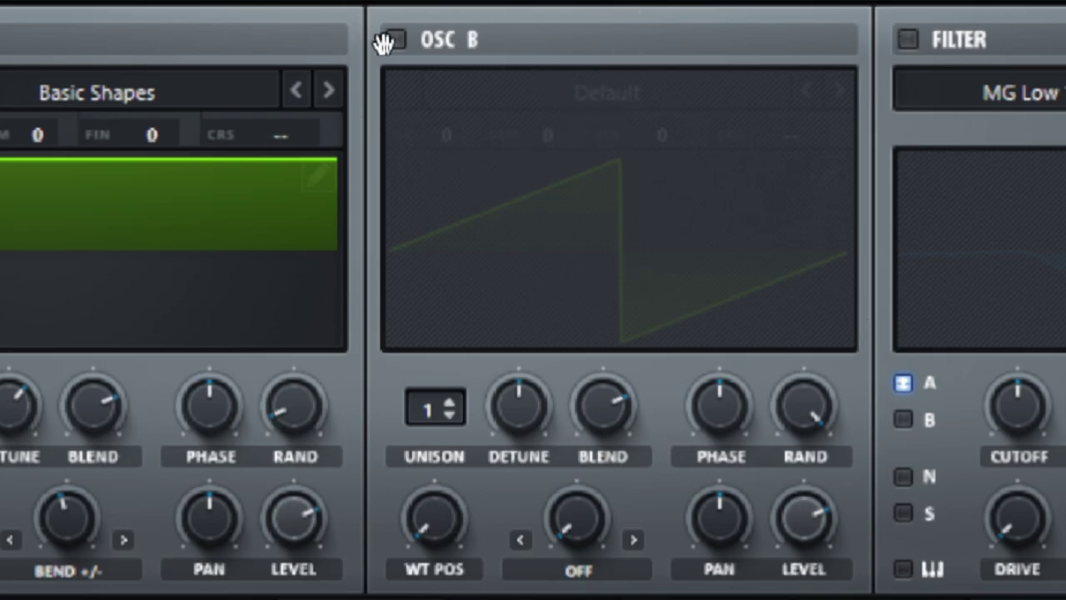
- Enable oscillator B with the Basic Shapes wavetable morphed to a saw
{"action": "left_click", "coordinate": [396, 42]}
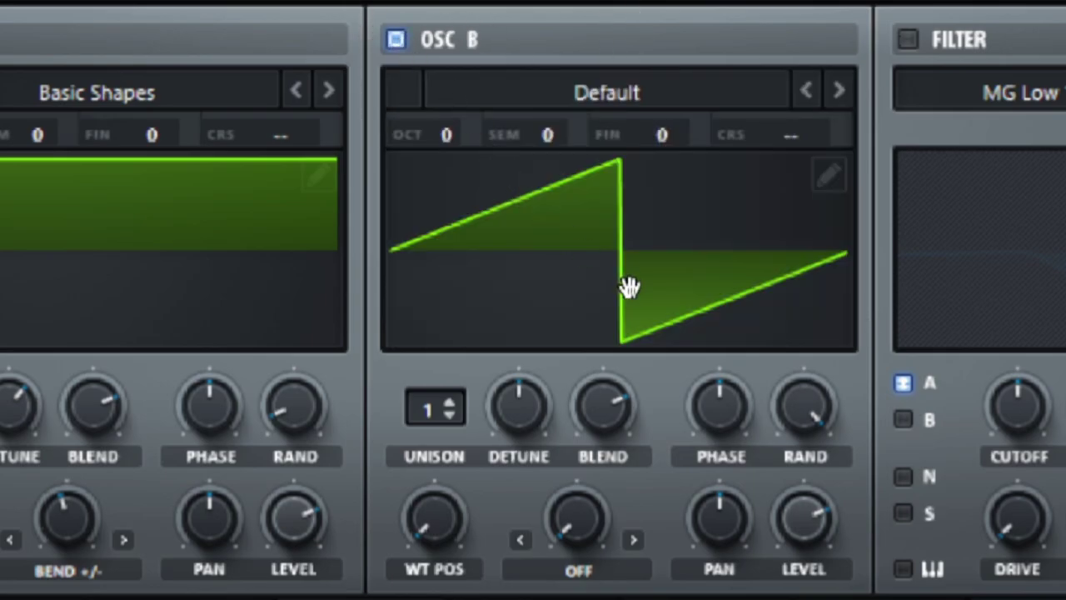
{"action": "left_click", "coordinate": [543, 91]}
{"action": "mouse_move", "coordinate": [525, 133]}
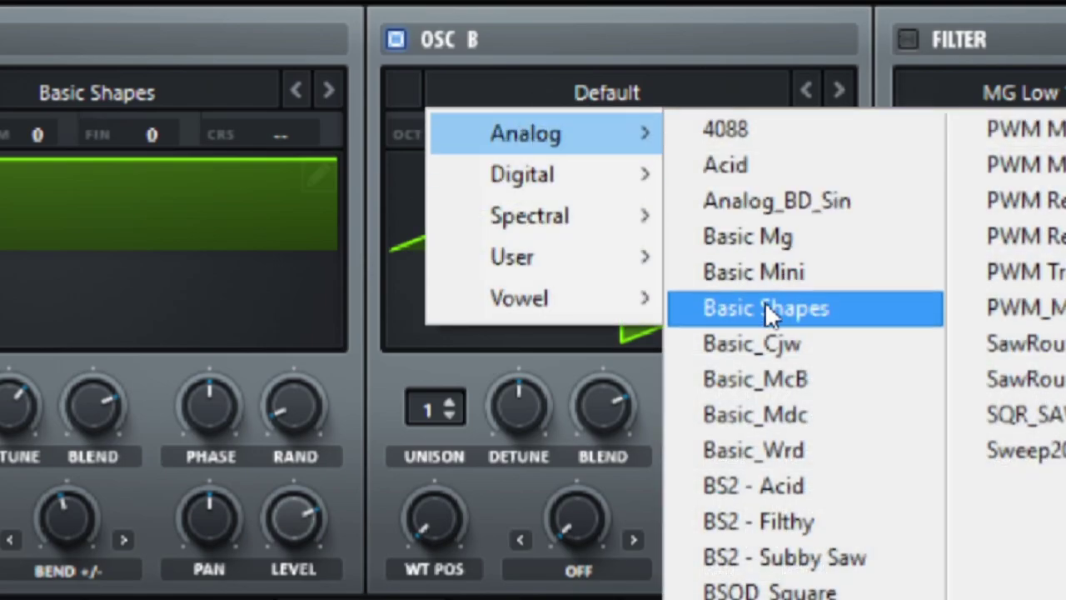
{"action": "left_click", "coordinate": [764, 307]}
{"action": "left_click_drag", "start_coordinate": [435, 542], "coordinate": [427, 439]}
- Give oscillator B 3 unison voices, detune 0.30, lower blend, 46% random phase and less level
{"action": "left_click", "coordinate": [457, 403]}
{"action": "left_click", "coordinate": [457, 398]}
{"action": "left_click_drag", "start_coordinate": [516, 397], "coordinate": [470, 314]}
{"action": "mouse_move", "coordinate": [603, 407]}
{"action": "left_mouse_down"}
{"action": "mouse_move", "coordinate": [607, 387]}
{"action": "mouse_move", "coordinate": [605, 408]}
{"action": "left_mouse_up"}
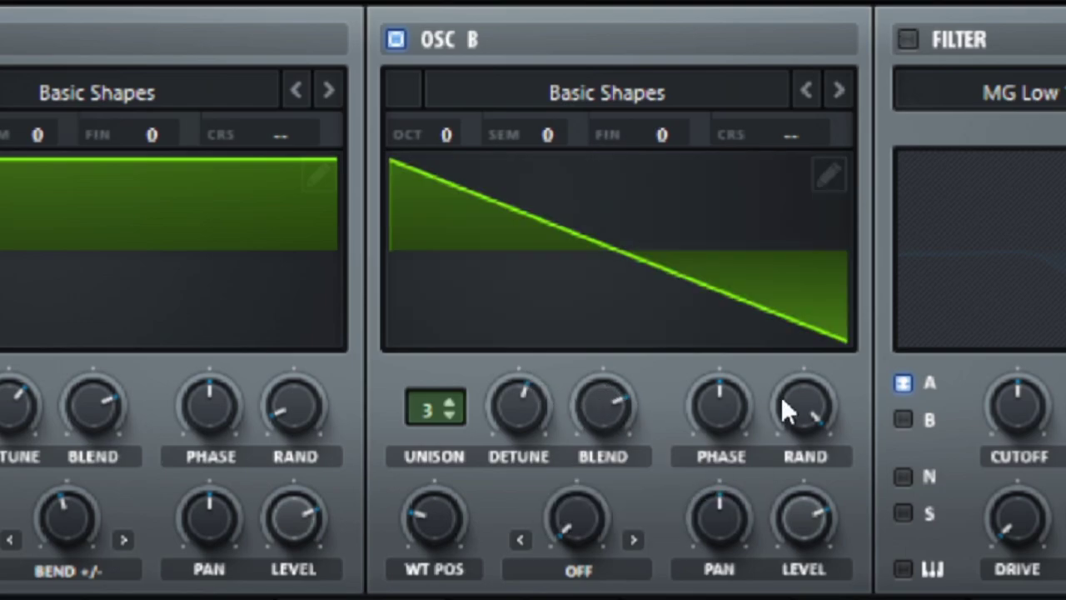
{"action": "left_click_drag", "start_coordinate": [805, 401], "coordinate": [775, 596]}
{"action": "mouse_move", "coordinate": [801, 520]}
{"action": "left_mouse_down"}
{"action": "mouse_move", "coordinate": [783, 545]}
{"action": "mouse_move", "coordinate": [783, 529]}
{"action": "left_mouse_up"}
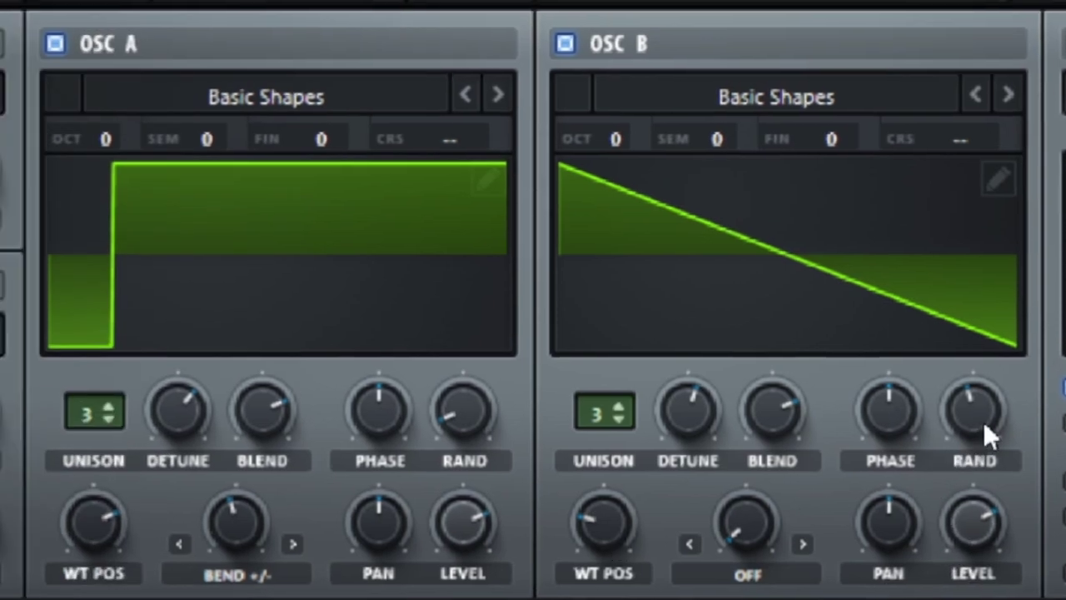
- Set oscillator A's start phase to about 194° and oscillator B's to about 198°
{"action": "left_click", "coordinate": [983, 421]}
{"action": "left_click", "coordinate": [450, 404]}
{"action": "left_click", "coordinate": [359, 405]}
{"action": "left_click", "coordinate": [882, 408]}
{"action": "mouse_move", "coordinate": [874, 406]}
{"action": "left_mouse_down"}
{"action": "mouse_move", "coordinate": [846, 223]}
{"action": "mouse_move", "coordinate": [814, 287]}
{"action": "mouse_move", "coordinate": [787, 501]}
{"action": "left_mouse_up"}
{"action": "mouse_move", "coordinate": [373, 414]}
{"action": "left_mouse_down"}
{"action": "mouse_move", "coordinate": [400, 271]}
{"action": "mouse_move", "coordinate": [393, 572]}
{"action": "left_mouse_up"}
{"action": "mouse_move", "coordinate": [379, 426]}
{"action": "left_mouse_down"}
{"action": "mouse_move", "coordinate": [388, 306]}
{"action": "mouse_move", "coordinate": [410, 217]}
{"action": "left_mouse_up"}
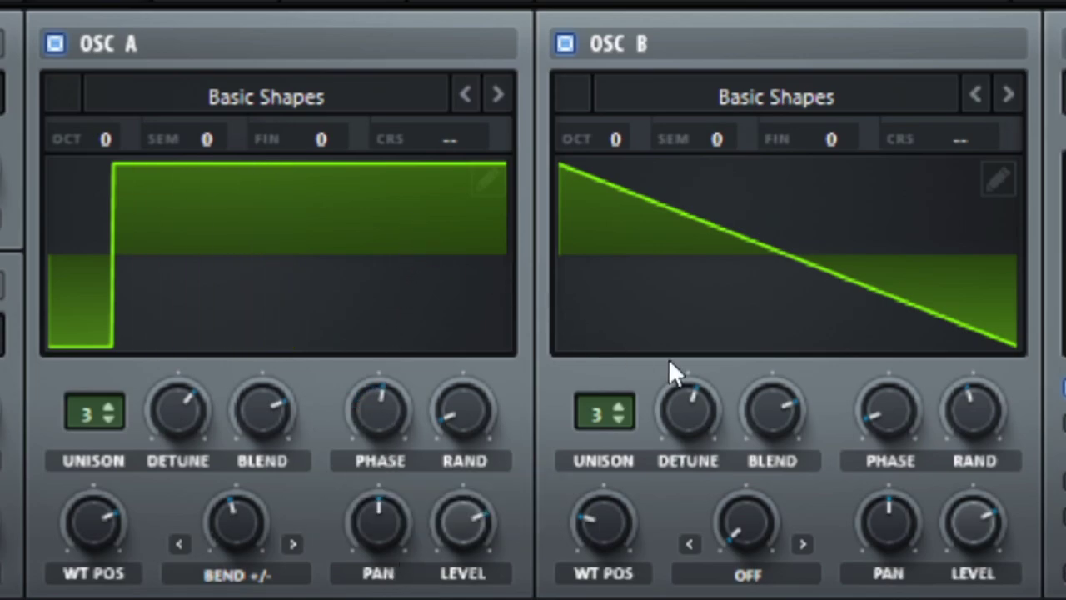
{"action": "left_click_drag", "start_coordinate": [889, 417], "coordinate": [879, 0]}
- Fine-tune oscillator A to -19 cents and oscillator B to +19 cents
{"action": "left_click", "coordinate": [837, 133]}
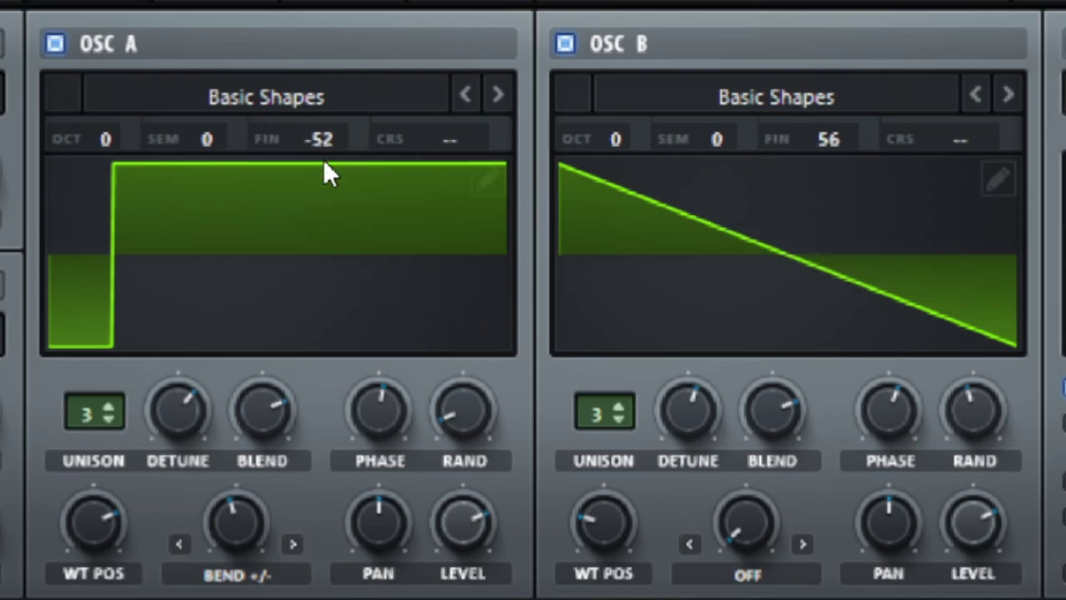
{"action": "left_click_drag", "start_coordinate": [333, 142], "coordinate": [325, 141]}
{"action": "left_click_drag", "start_coordinate": [833, 134], "coordinate": [856, 231]}
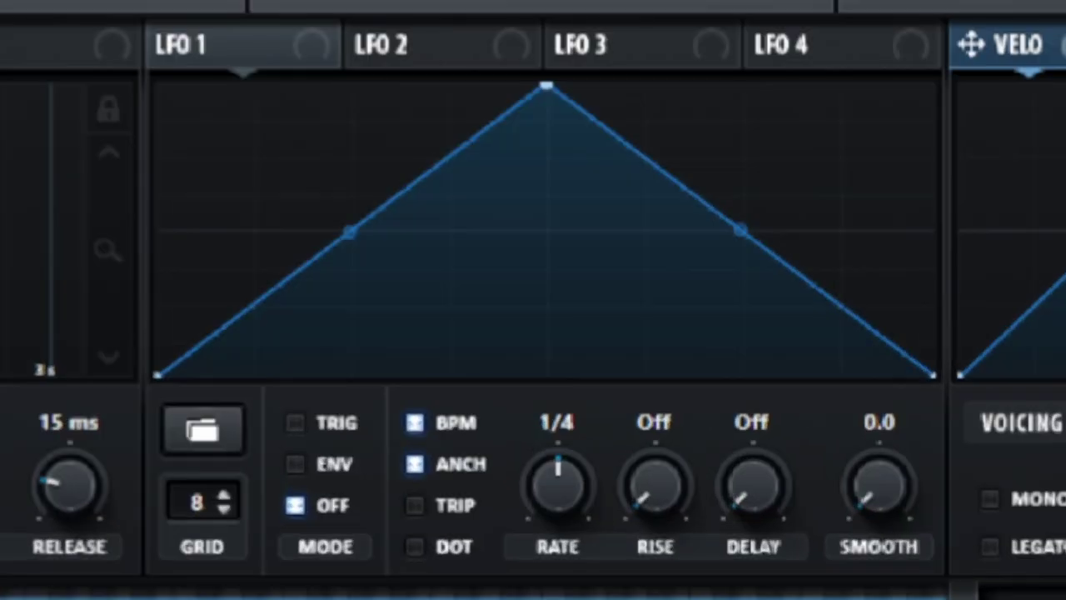
{"action": "left_click", "coordinate": [328, 133]}
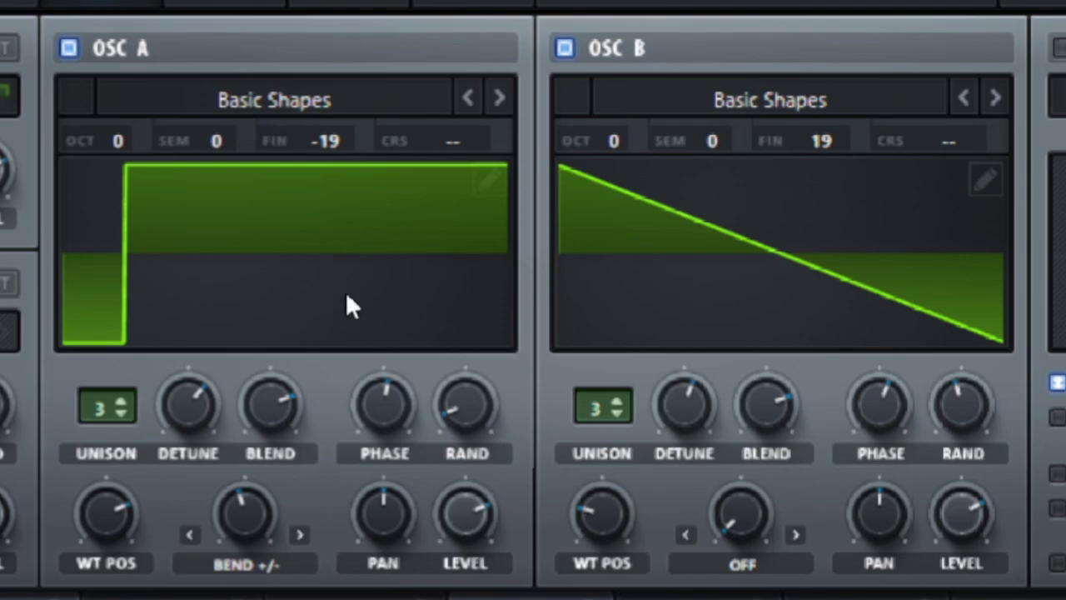
{"action": "left_click", "coordinate": [961, 142]}
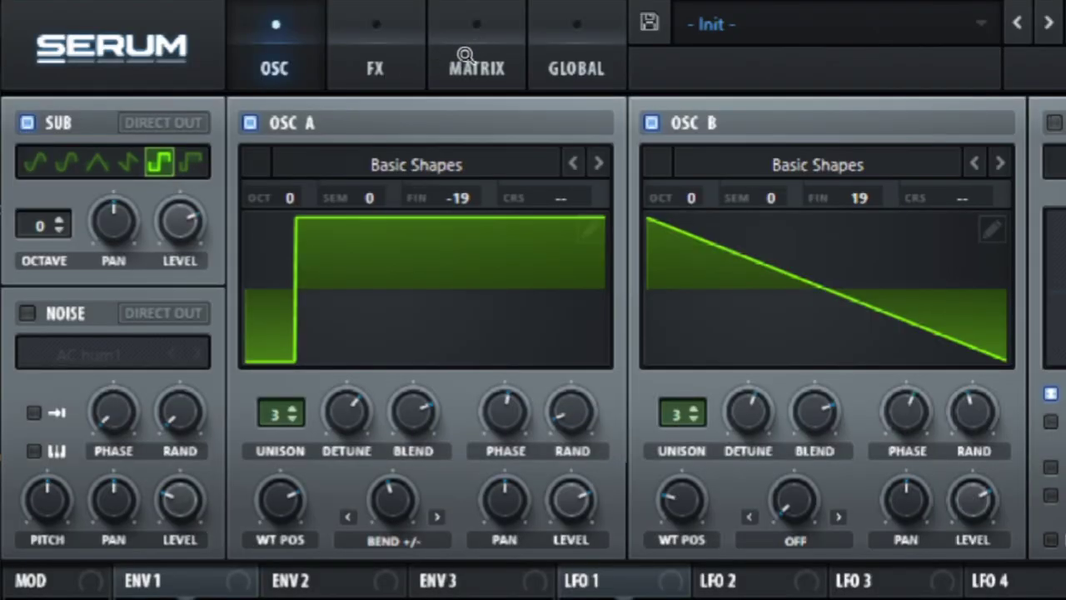
- In the modulation matrix, set the first slot's source to LFO 1
{"action": "left_click", "coordinate": [466, 52]}
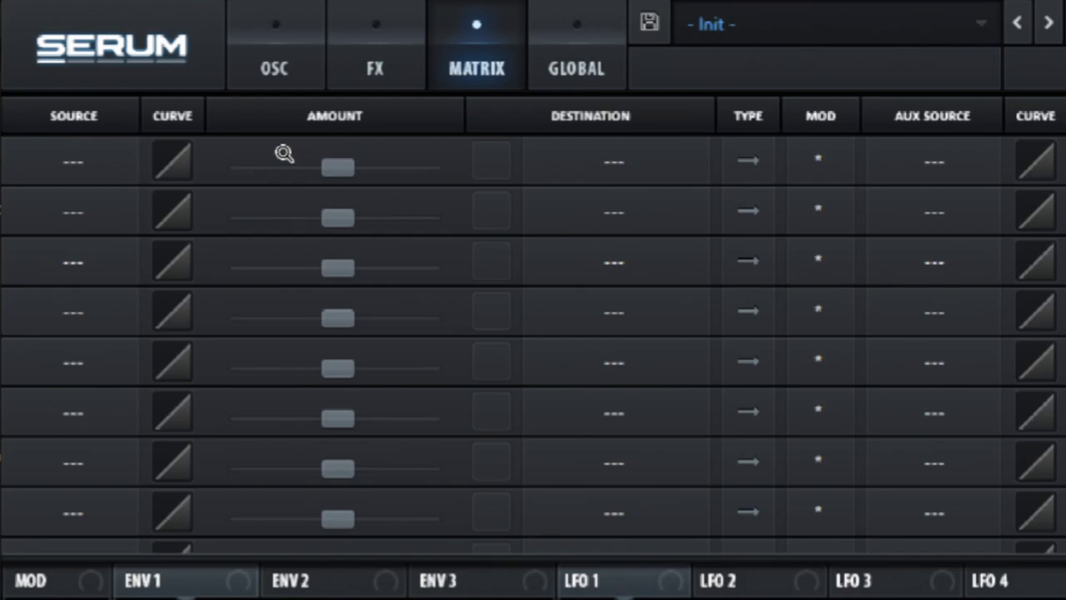
{"action": "left_click", "coordinate": [86, 159]}
{"action": "left_click", "coordinate": [109, 288]}
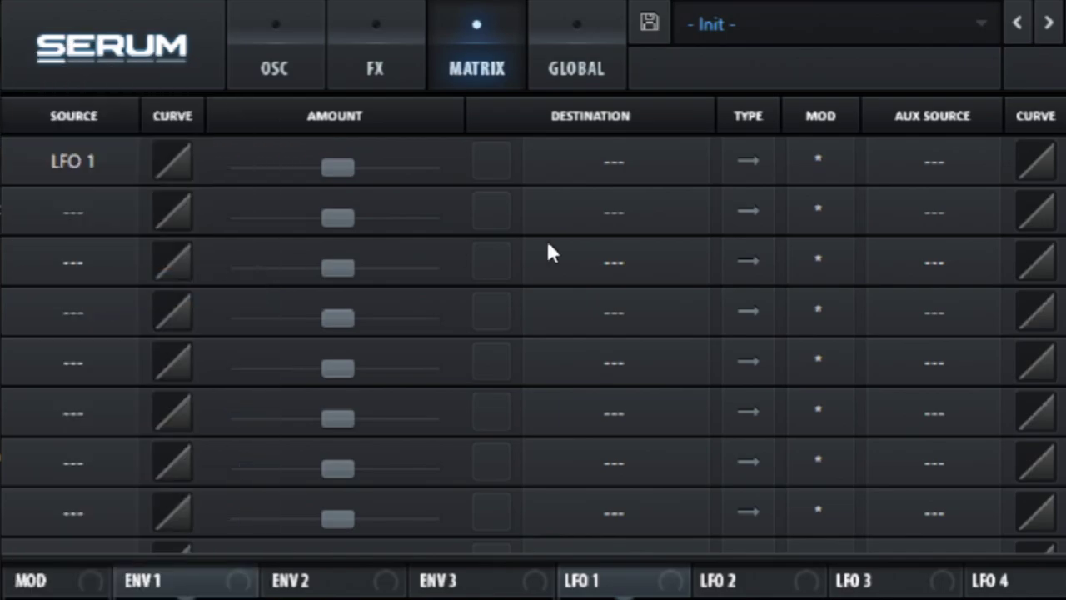
{"action": "left_click", "coordinate": [563, 119]}
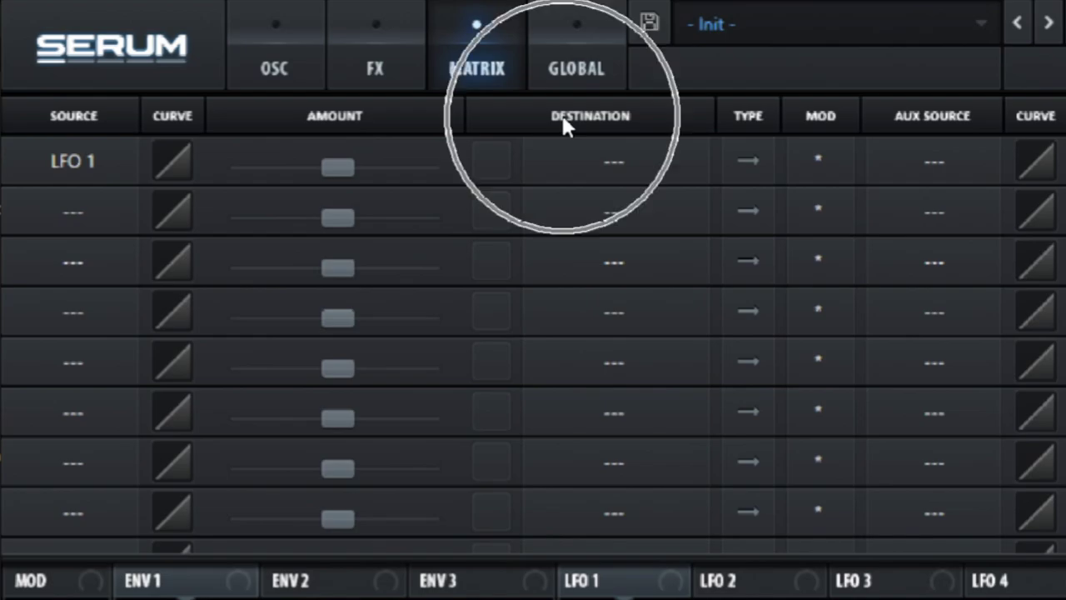
- Route LFO 1 to Global Mast.Tun as a bipolar modulation with amount 17
{"action": "left_click", "coordinate": [576, 160]}
{"action": "mouse_move", "coordinate": [635, 438]}
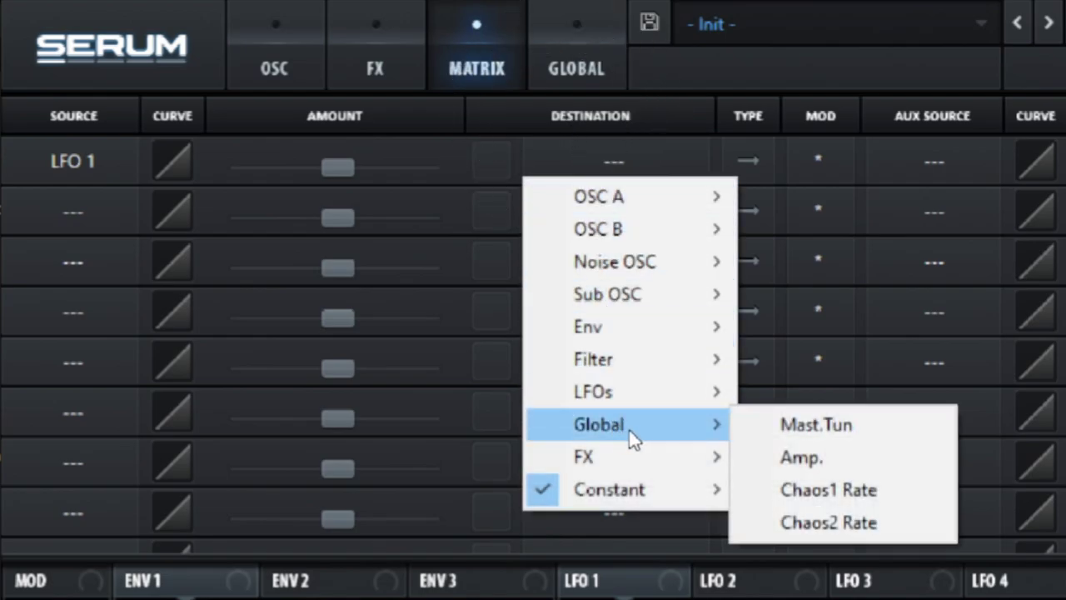
{"action": "left_click", "coordinate": [790, 426]}
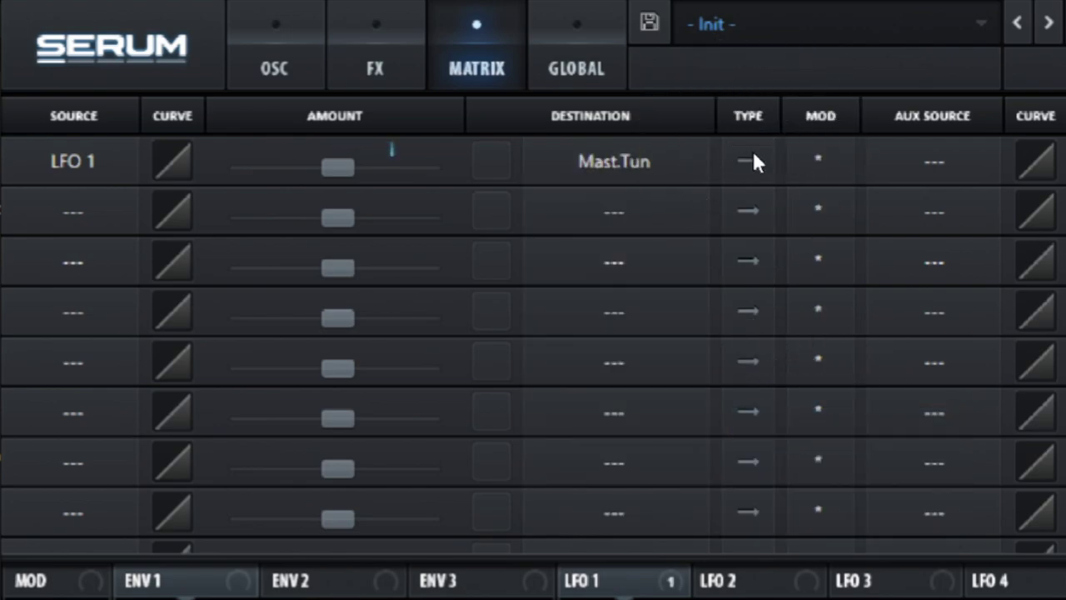
{"action": "left_click", "coordinate": [746, 174]}
{"action": "left_click", "coordinate": [333, 170]}
{"action": "left_click_drag", "start_coordinate": [332, 170], "coordinate": [366, 167]}
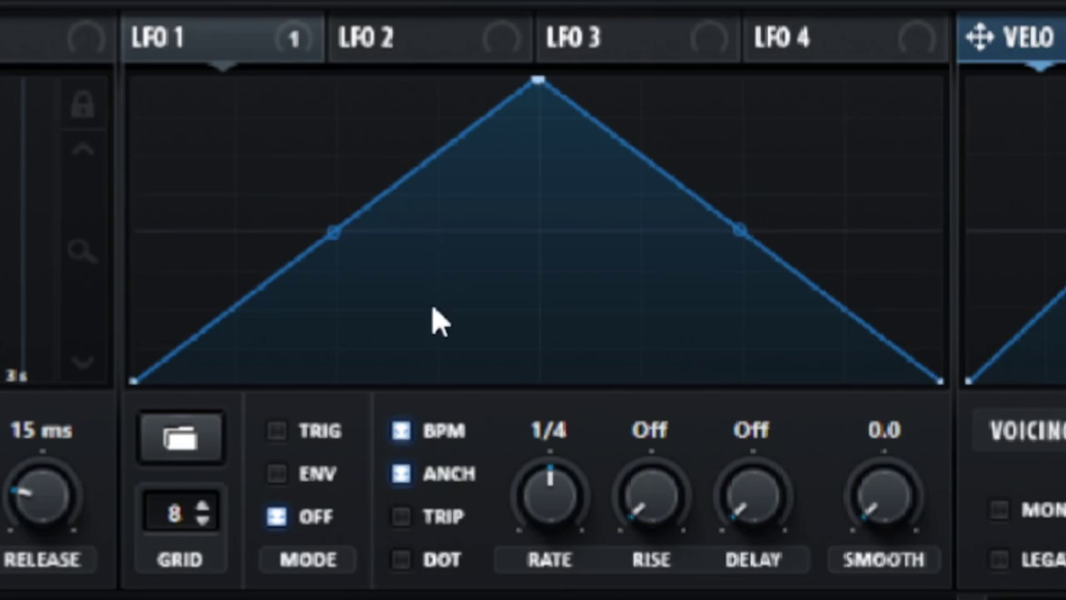
- Make LFO 1 free-running at about 2.1 Hz in envelope mode
{"action": "left_click", "coordinate": [404, 436]}
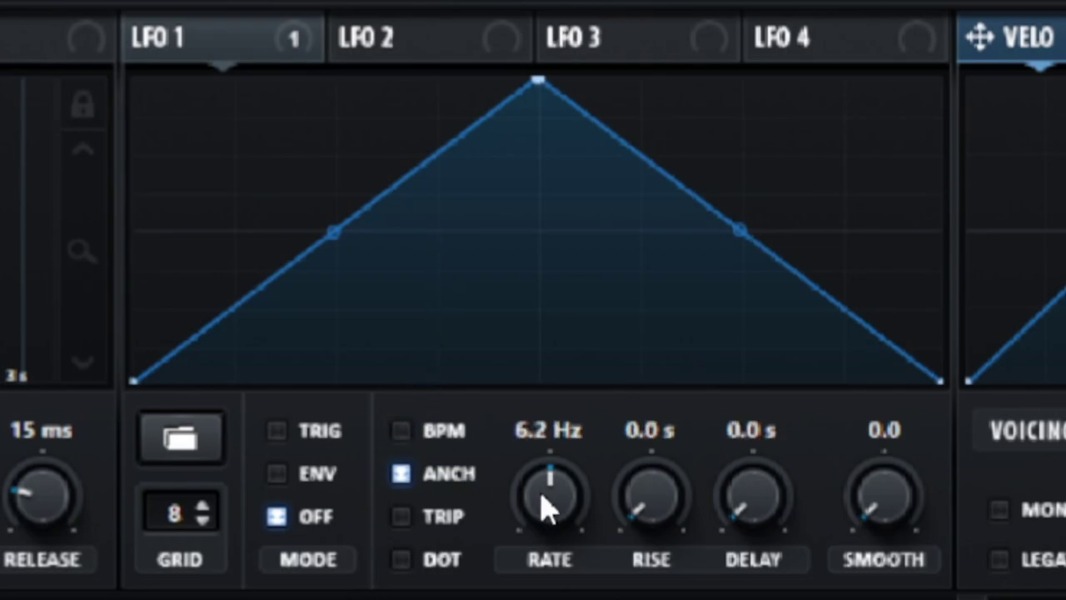
{"action": "left_click", "coordinate": [546, 504]}
{"action": "left_click", "coordinate": [398, 435]}
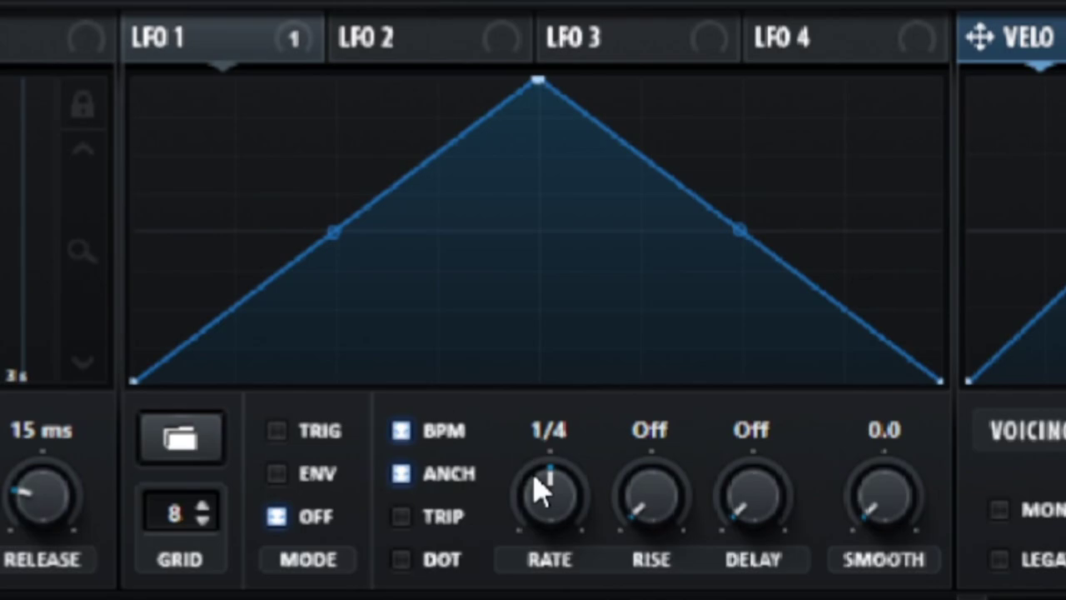
{"action": "left_click", "coordinate": [535, 479]}
{"action": "left_click", "coordinate": [404, 434]}
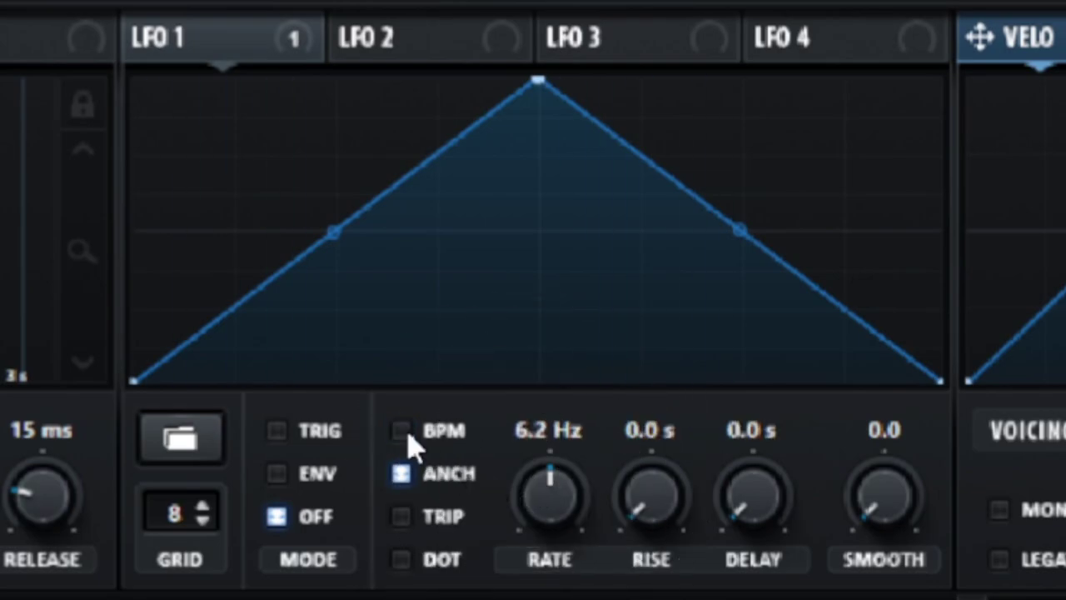
{"action": "scroll", "coordinate": [558, 512], "scroll_direction": "down", "scroll_amount": 4}
{"action": "left_click_drag", "start_coordinate": [559, 518], "coordinate": [499, 583]}
{"action": "left_click", "coordinate": [276, 474]}
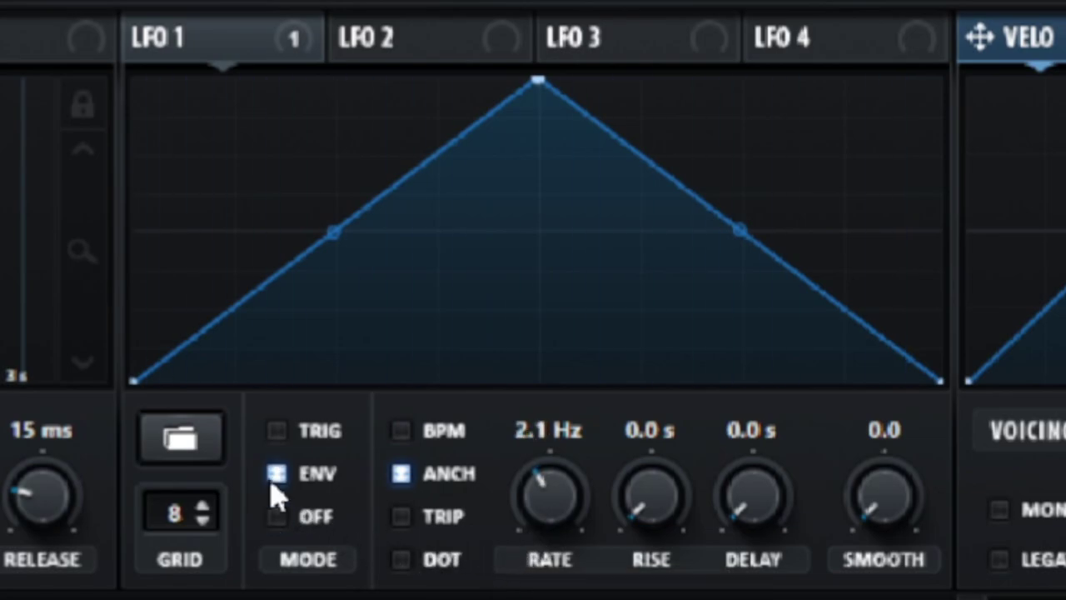
- Reshape LFO 1 on a 16-step grid into a quick rise and long falling ramp
{"action": "left_click_drag", "start_coordinate": [538, 81], "coordinate": [19, 269]}
{"action": "left_click_drag", "start_coordinate": [179, 512], "coordinate": [142, 174]}
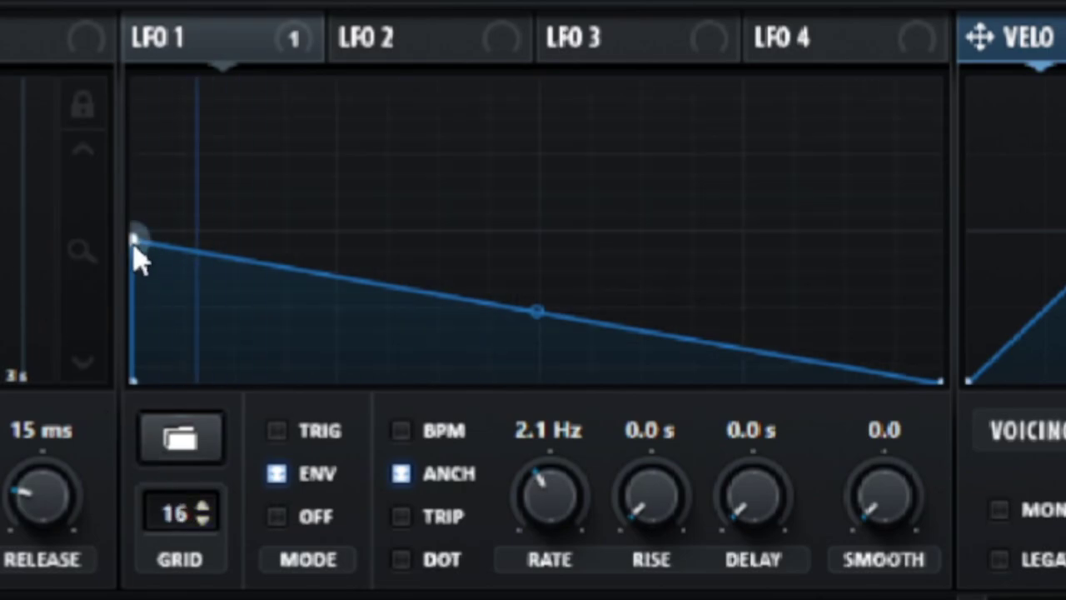
{"action": "left_click_drag", "start_coordinate": [134, 242], "coordinate": [204, 160]}
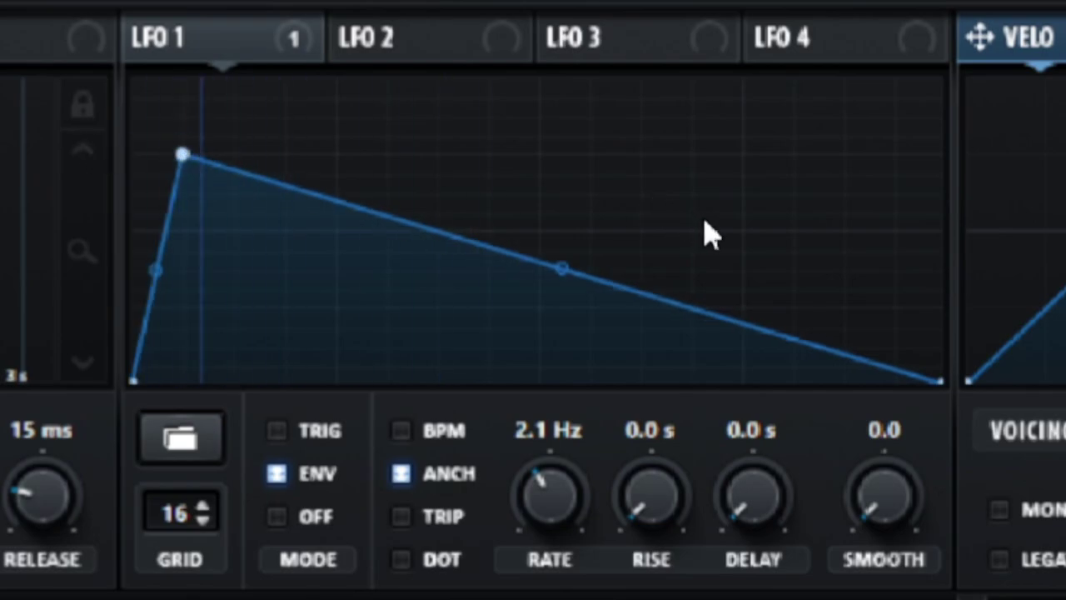
{"action": "left_click_drag", "start_coordinate": [940, 381], "coordinate": [943, 213]}
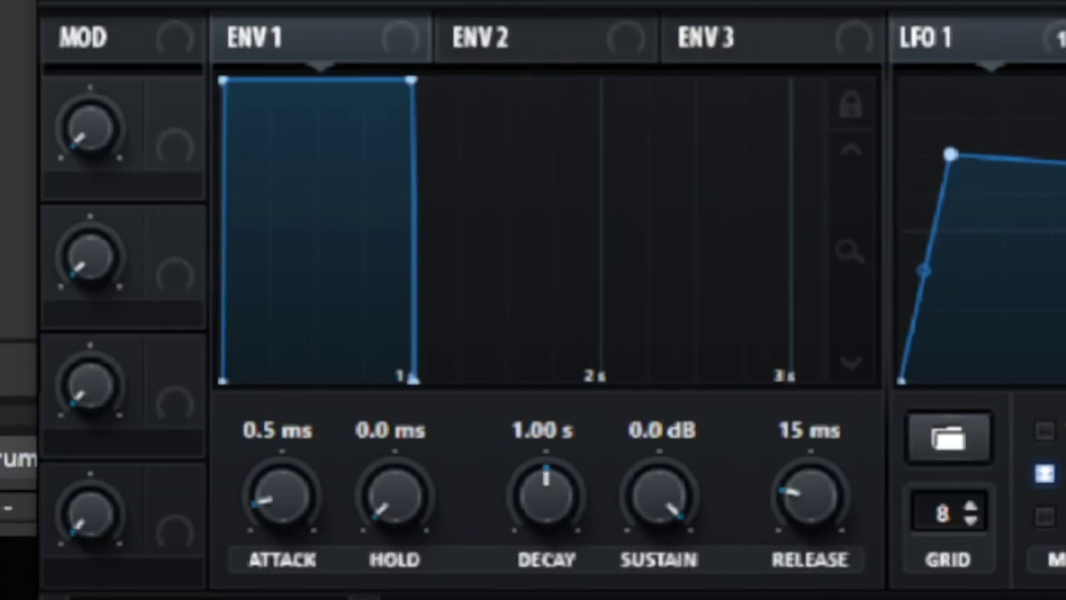
- Set envelope 1 attack to 0.0 ms and release to 294 ms
{"action": "left_click", "coordinate": [404, 276]}
{"action": "left_click_drag", "start_coordinate": [269, 529], "coordinate": [277, 587]}
{"action": "left_click", "coordinate": [830, 495]}
{"action": "left_click_drag", "start_coordinate": [816, 500], "coordinate": [599, 536]}
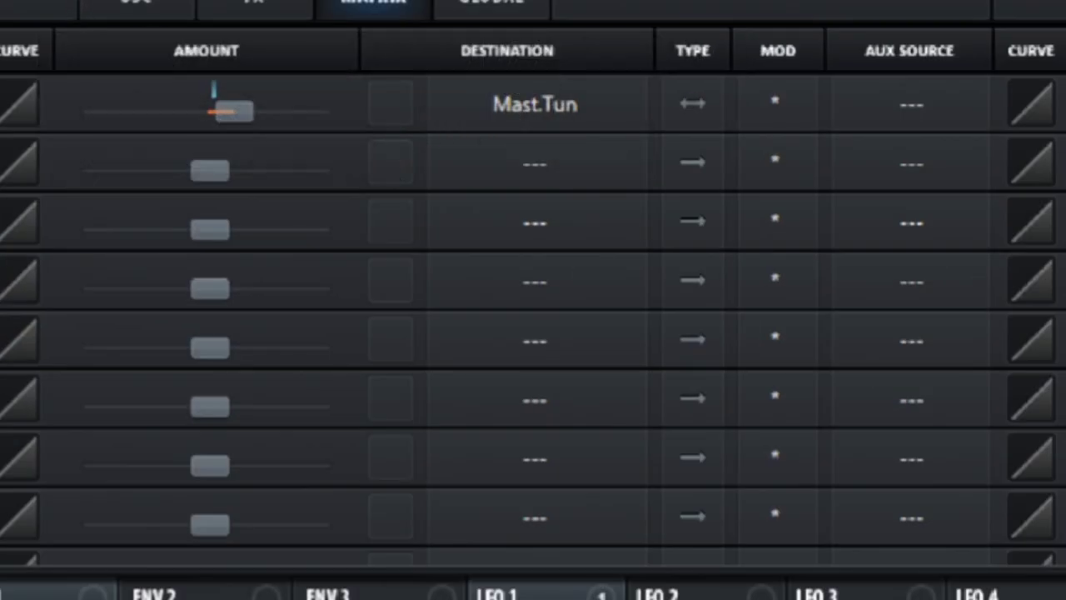
- Set oscillator B's warp mode to FM (Sub) with the amount at 74%
{"action": "left_click", "coordinate": [138, 3]}
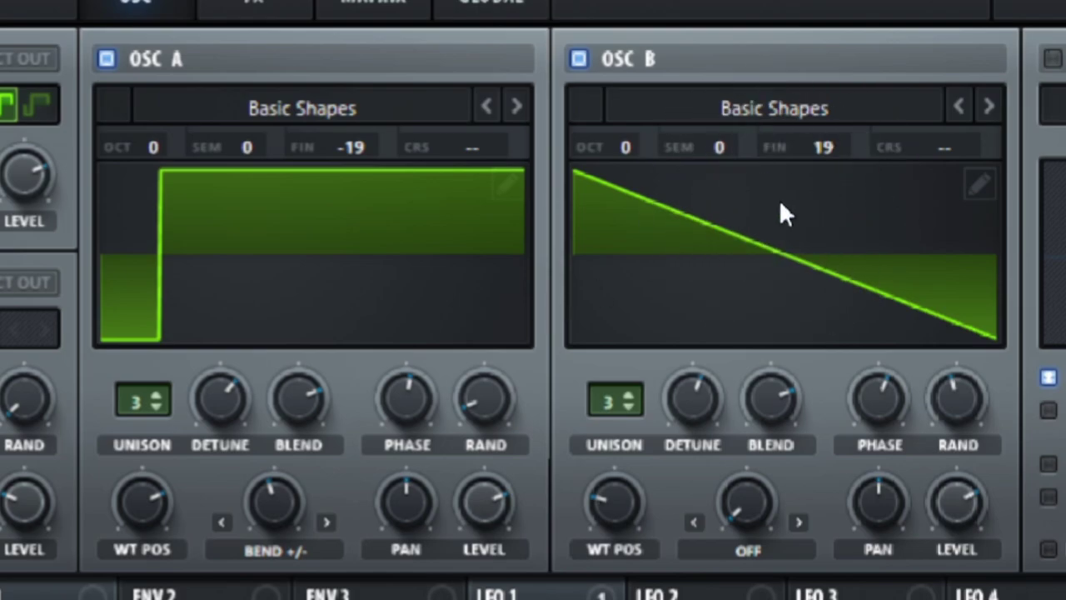
{"action": "left_click", "coordinate": [757, 550]}
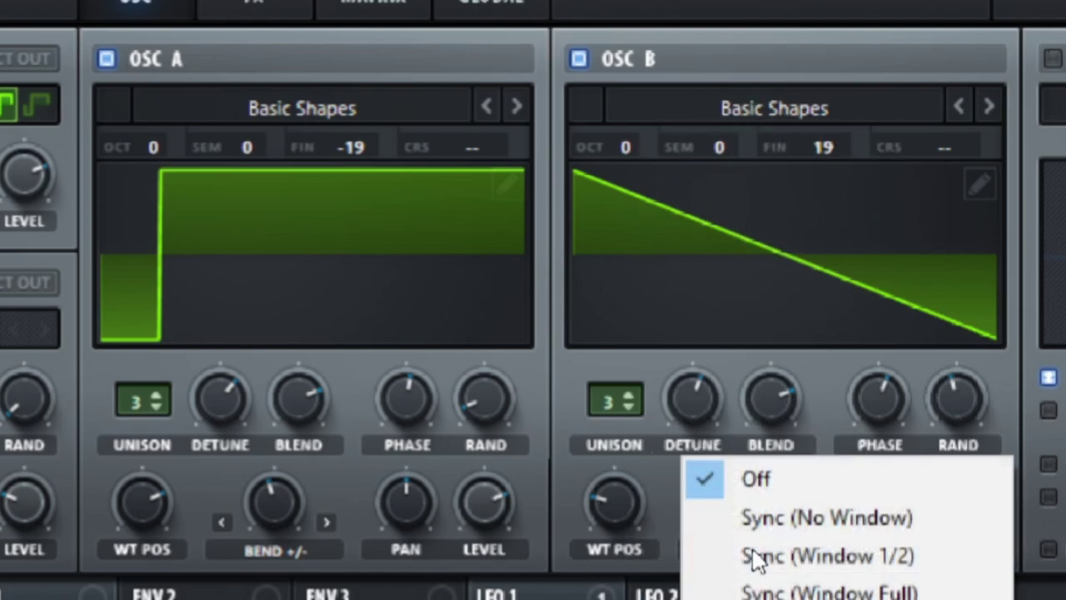
{"action": "left_click", "coordinate": [825, 593]}
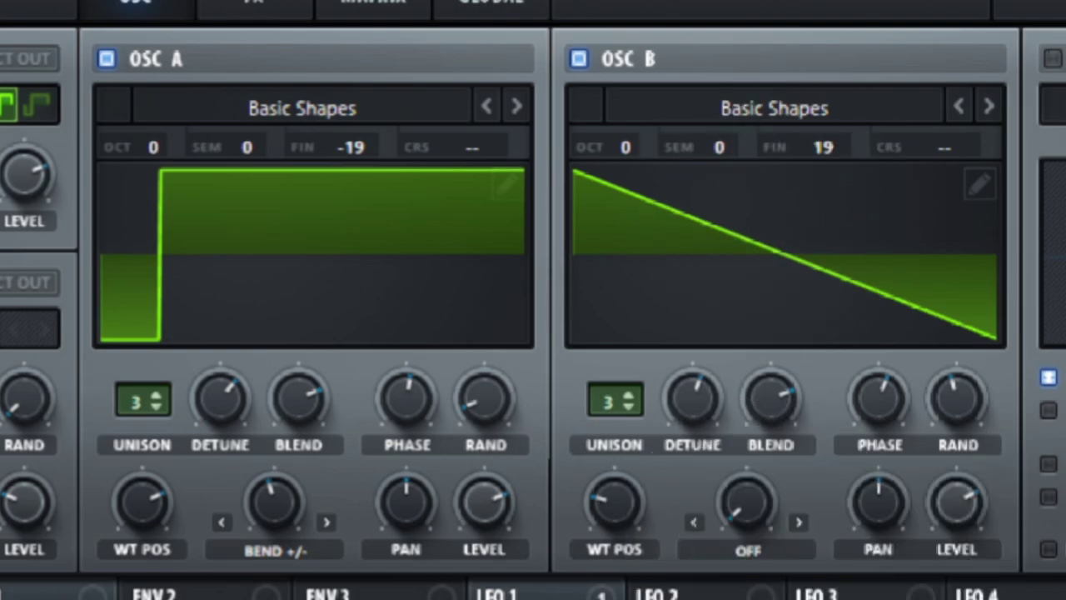
{"action": "left_click", "coordinate": [798, 522]}
{"action": "left_click", "coordinate": [798, 523]}
{"action": "left_click", "coordinate": [798, 523]}
{"action": "left_click", "coordinate": [798, 522]}
{"action": "left_click", "coordinate": [798, 523]}
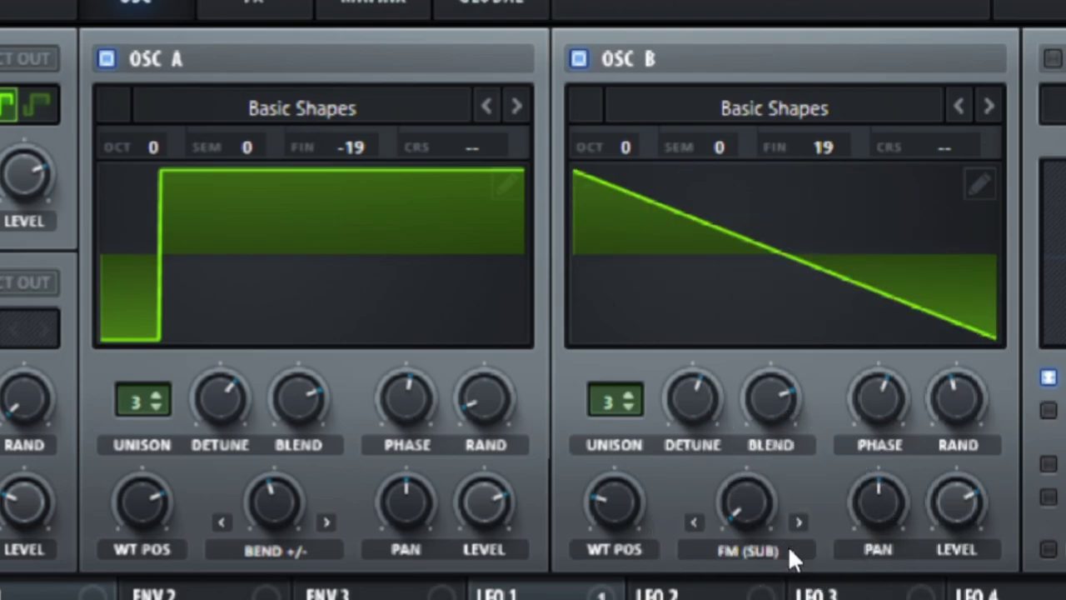
{"action": "left_click", "coordinate": [739, 509]}
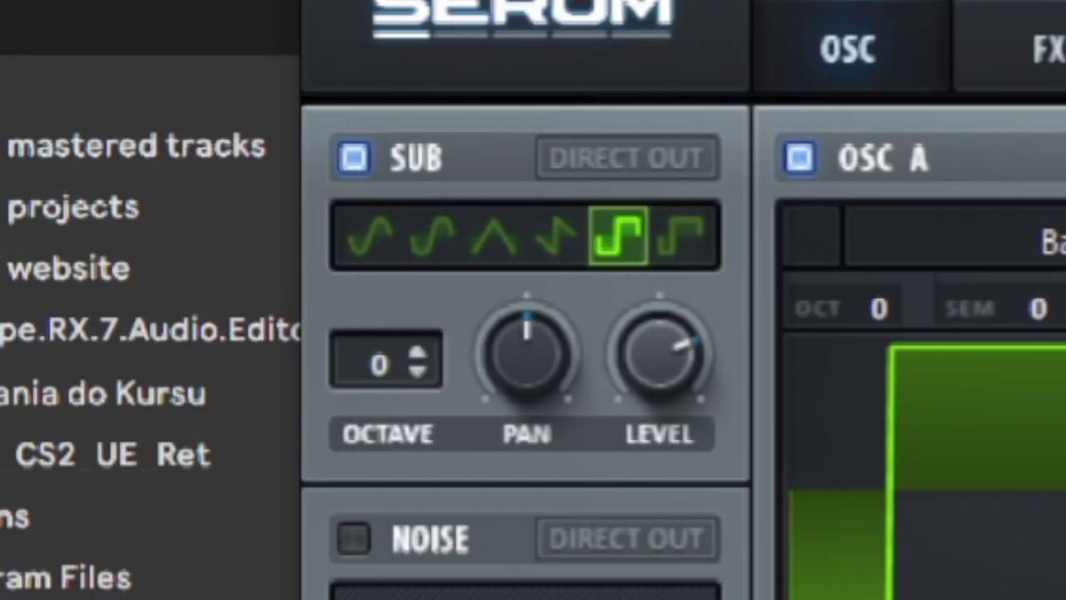
{"action": "left_click", "coordinate": [534, 297]}
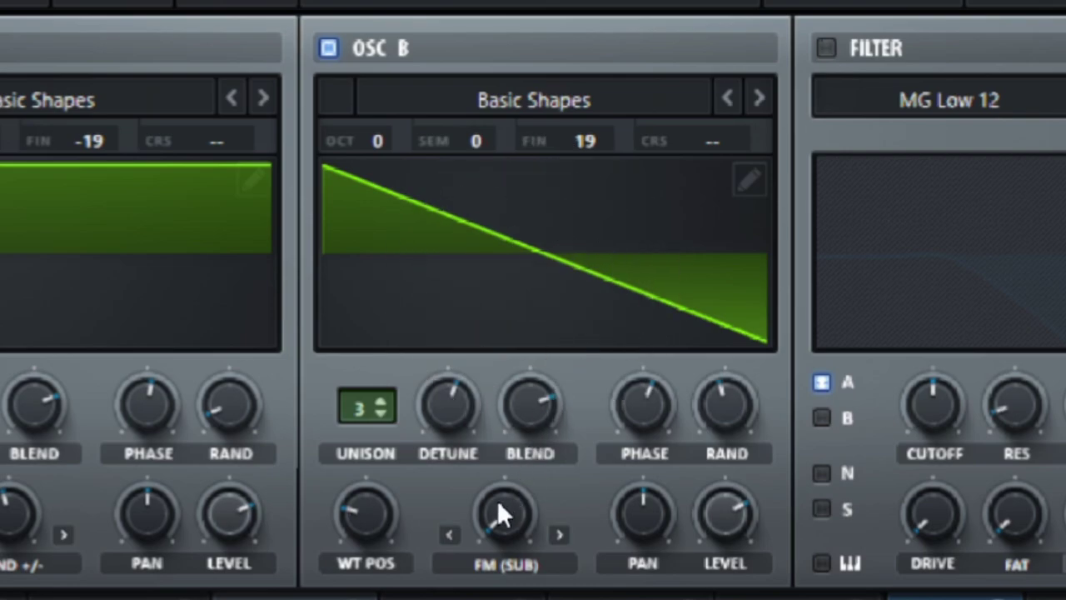
{"action": "left_click_drag", "start_coordinate": [500, 510], "coordinate": [421, 486]}
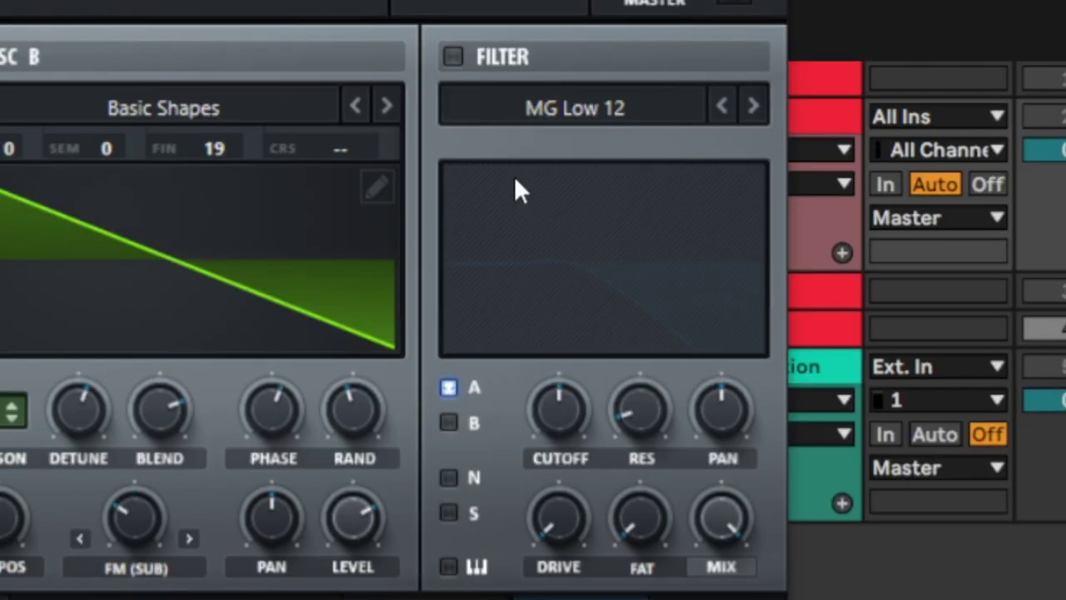
- Enable the filter and choose the Dist.Comb 1 LP filter type
{"action": "left_click", "coordinate": [452, 57]}
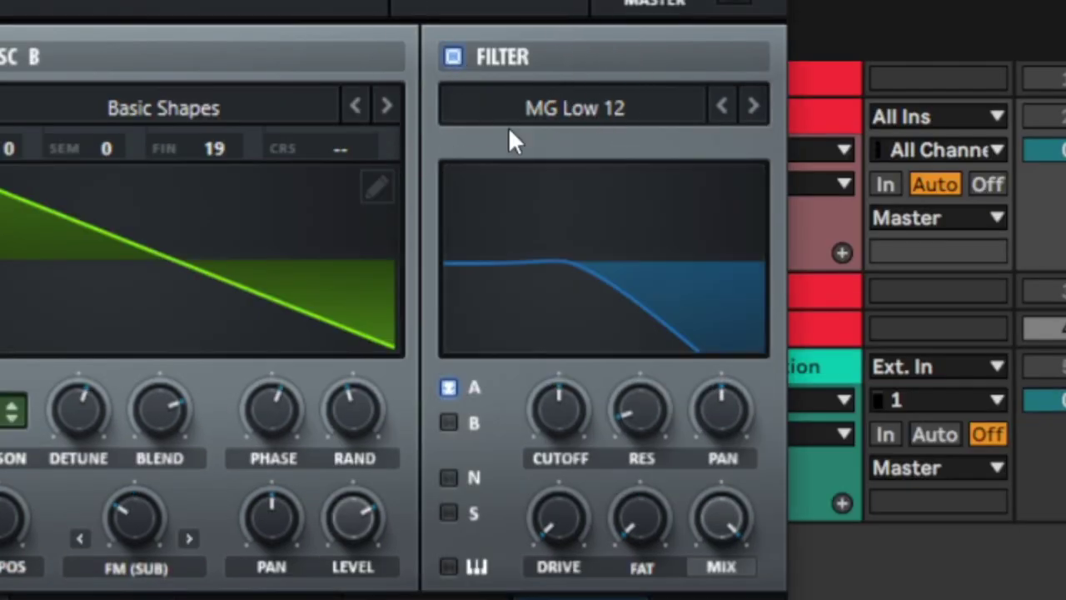
{"action": "left_click", "coordinate": [508, 129]}
{"action": "mouse_move", "coordinate": [575, 270]}
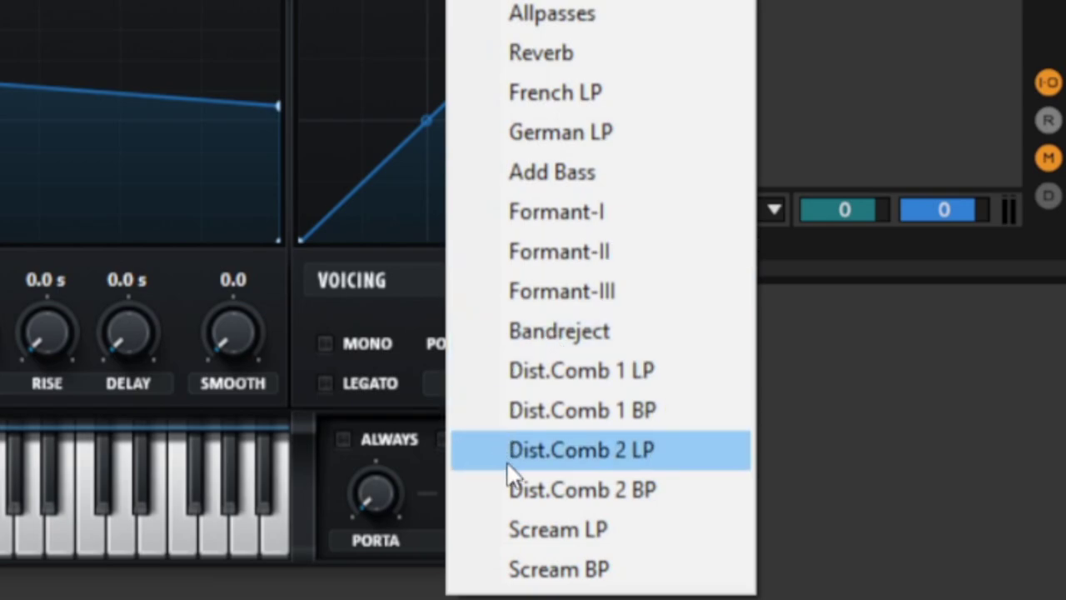
{"action": "left_click", "coordinate": [515, 382]}
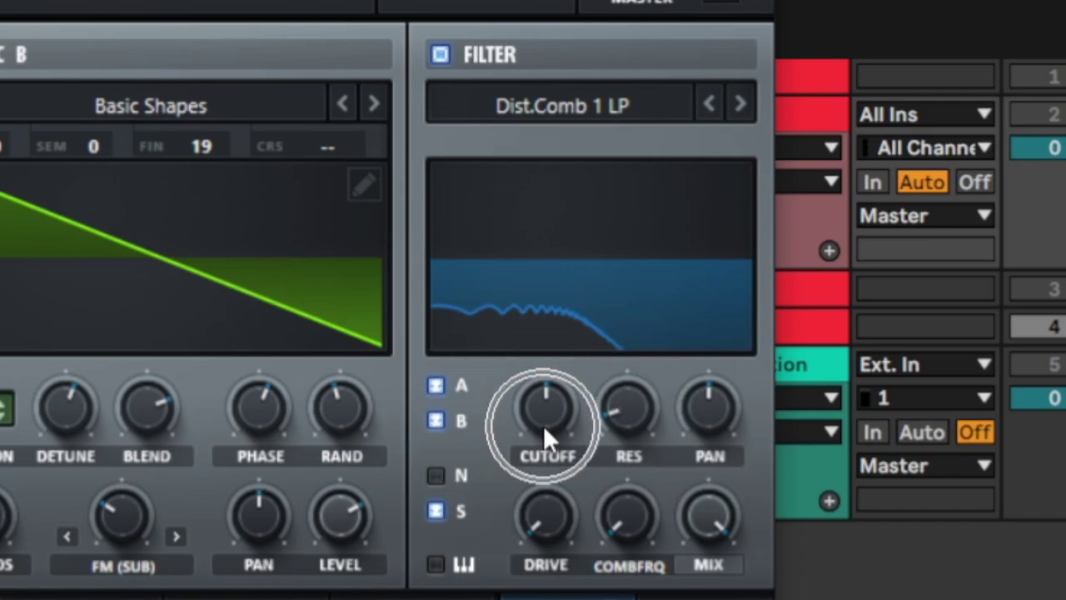
- Set the comb filter cutoff to about 3173 Hz, drive to 66% and resonance to 78%
{"action": "left_click_drag", "start_coordinate": [545, 424], "coordinate": [880, 7]}
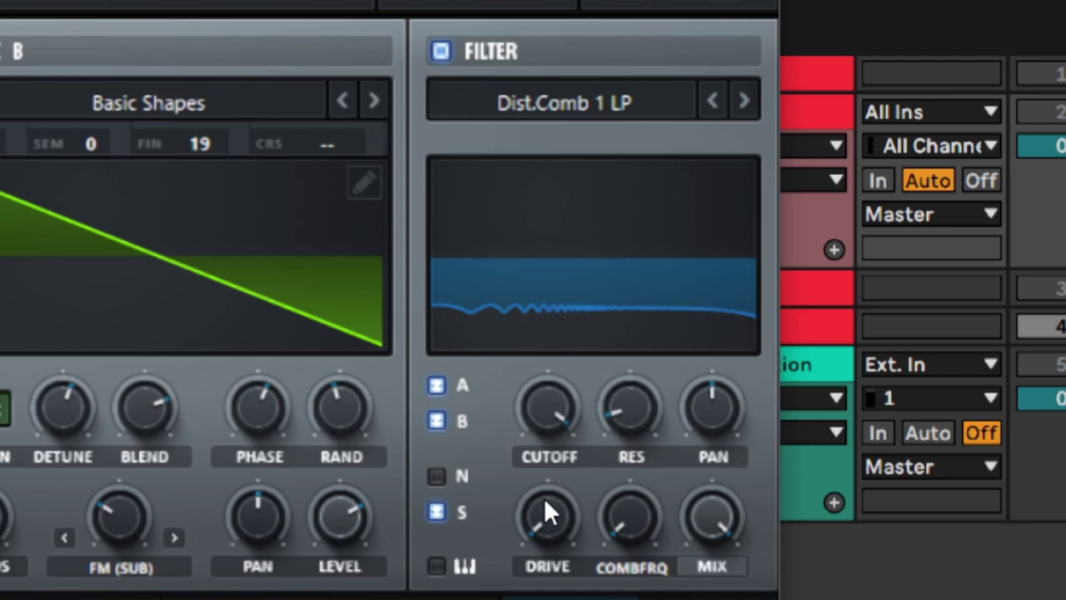
{"action": "left_click_drag", "start_coordinate": [548, 527], "coordinate": [491, 390]}
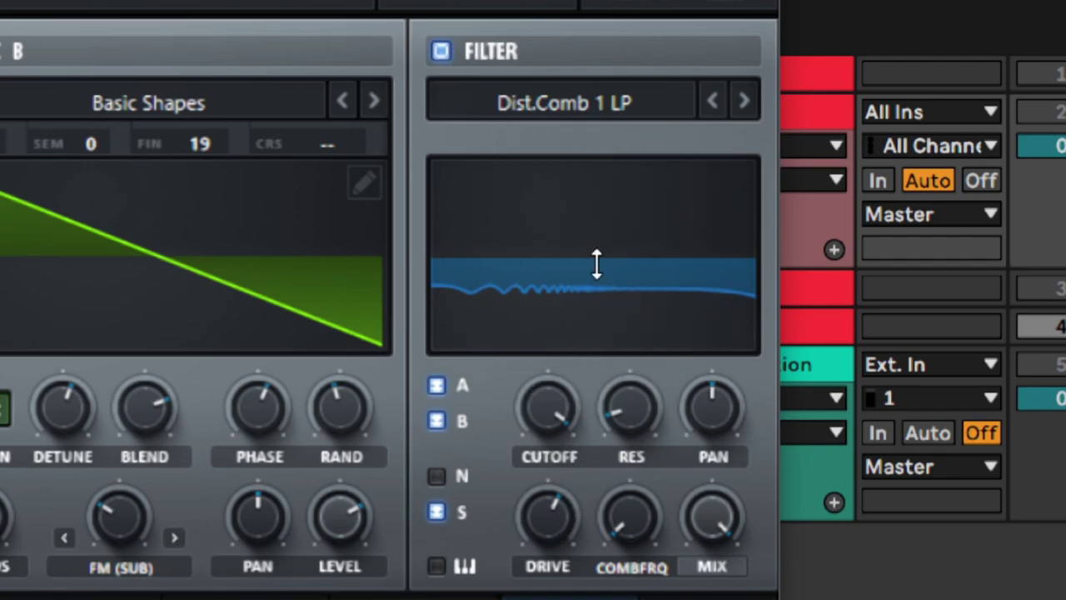
{"action": "left_click", "coordinate": [634, 522]}
{"action": "left_click_drag", "start_coordinate": [624, 406], "coordinate": [678, 122]}
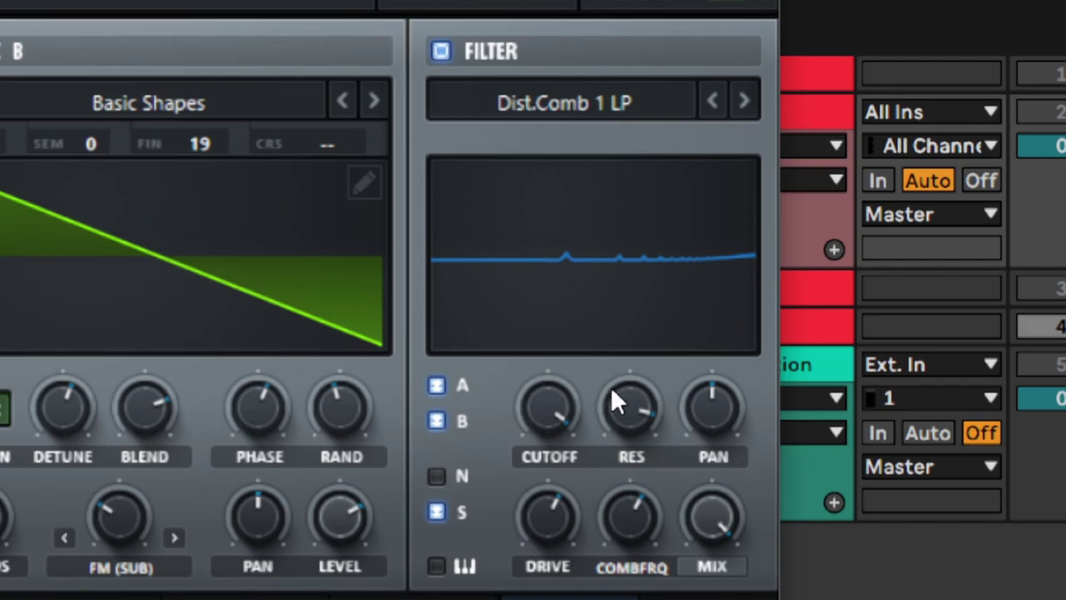
{"action": "left_click_drag", "start_coordinate": [611, 393], "coordinate": [642, 598]}
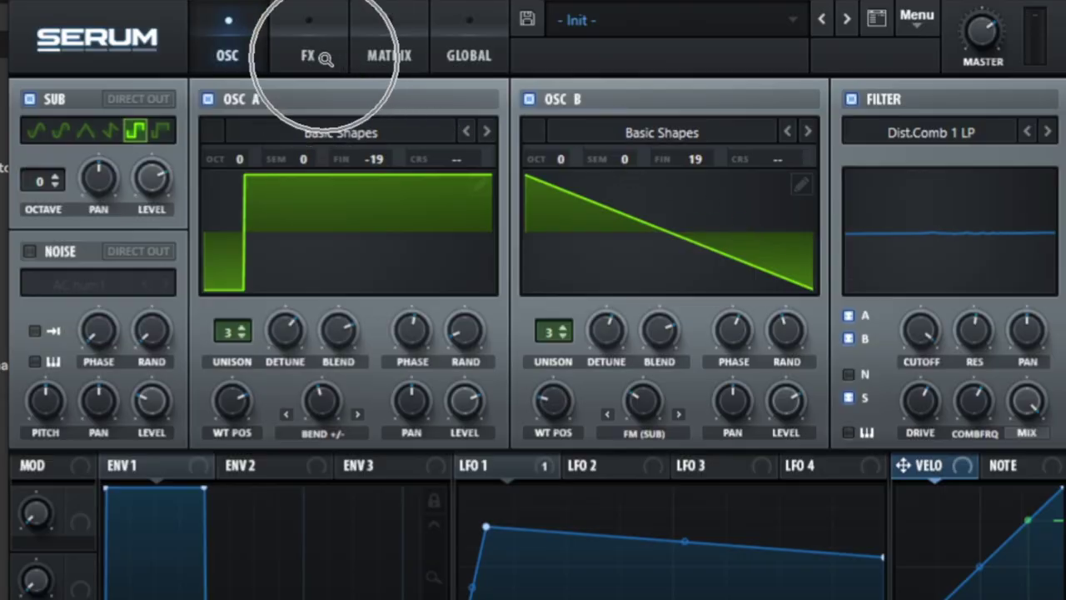
- Add EQ, Hall reverb and Tube distortion to the FX chain, switching reverb and EQ on
{"action": "left_click", "coordinate": [309, 55]}
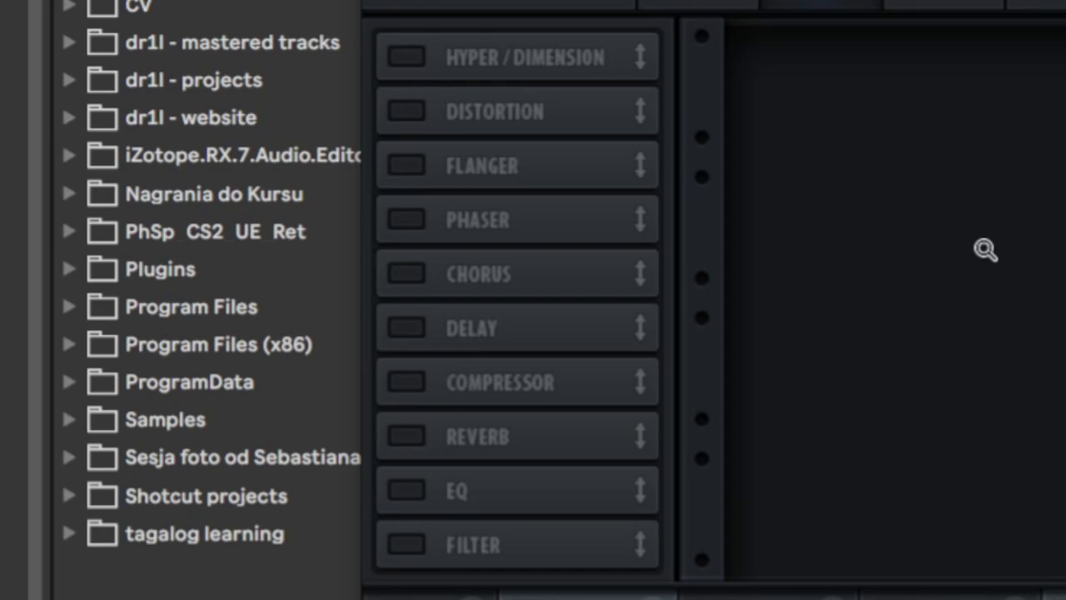
{"action": "left_click", "coordinate": [488, 489]}
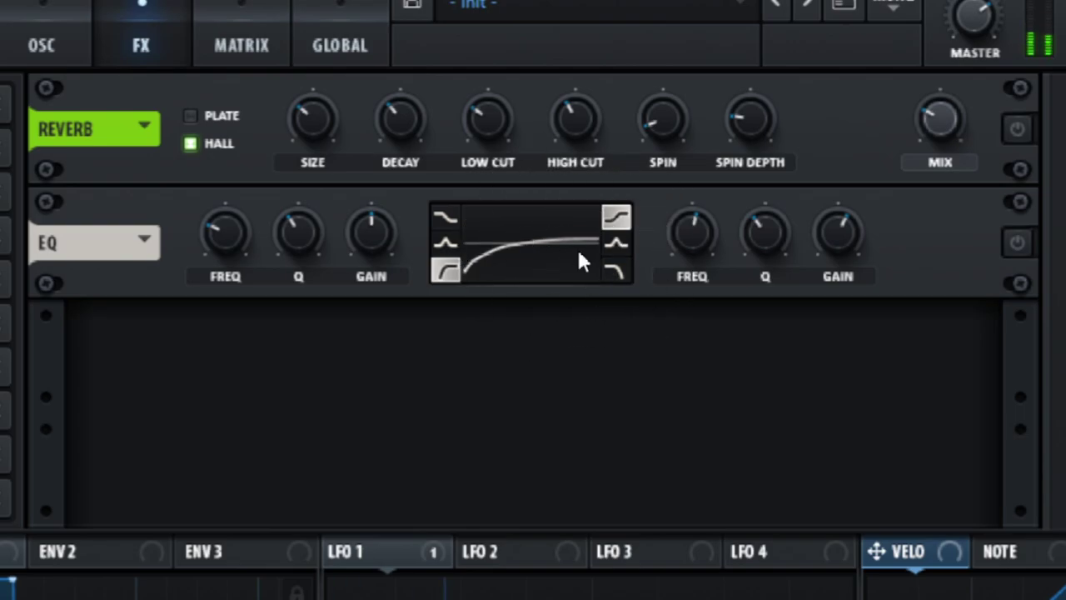
{"action": "left_click", "coordinate": [1018, 128]}
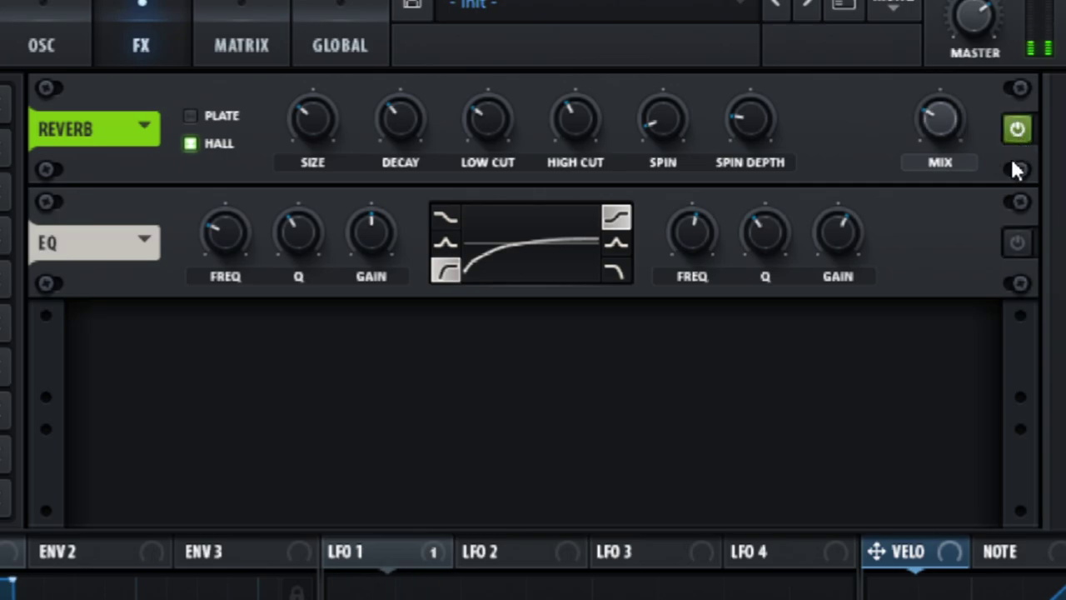
{"action": "left_click", "coordinate": [1015, 243]}
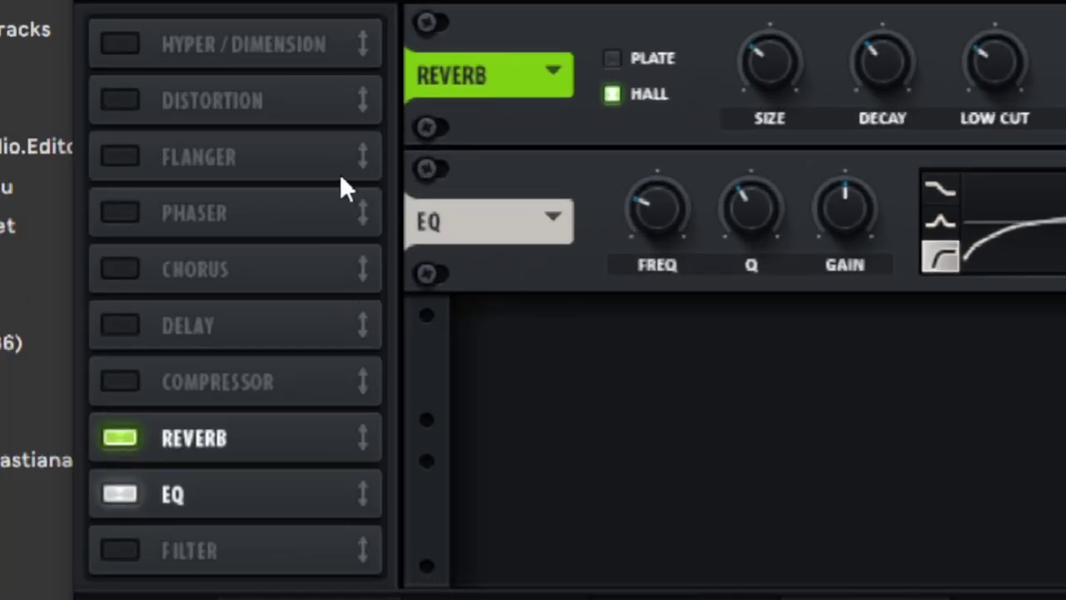
{"action": "left_click", "coordinate": [132, 95]}
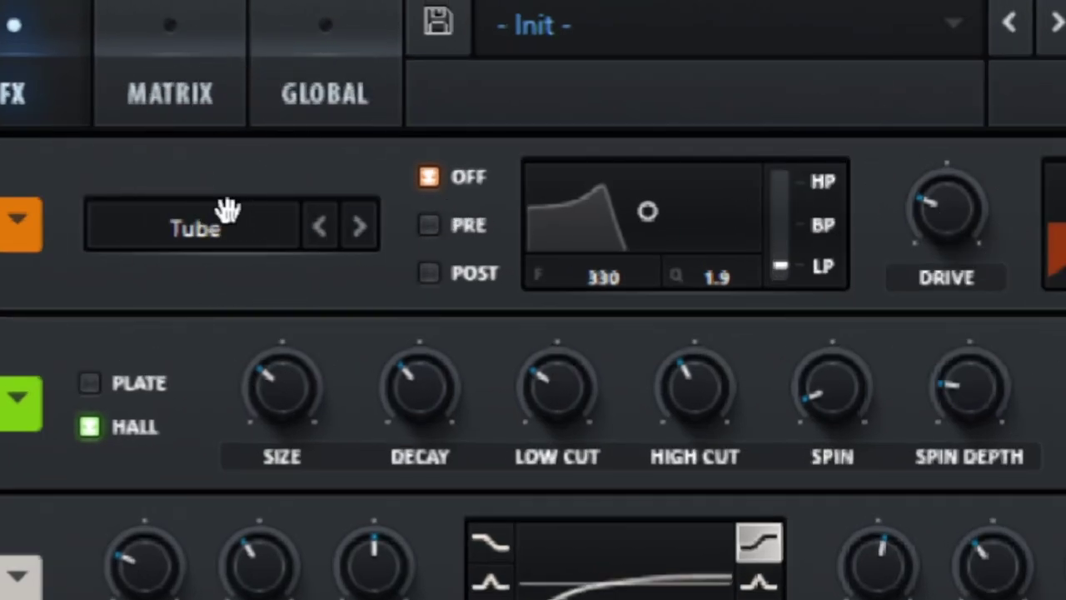
- Raise the distortion drive and step its type from Tube through to Zero-Square
{"action": "left_click_drag", "start_coordinate": [941, 221], "coordinate": [1038, 1]}
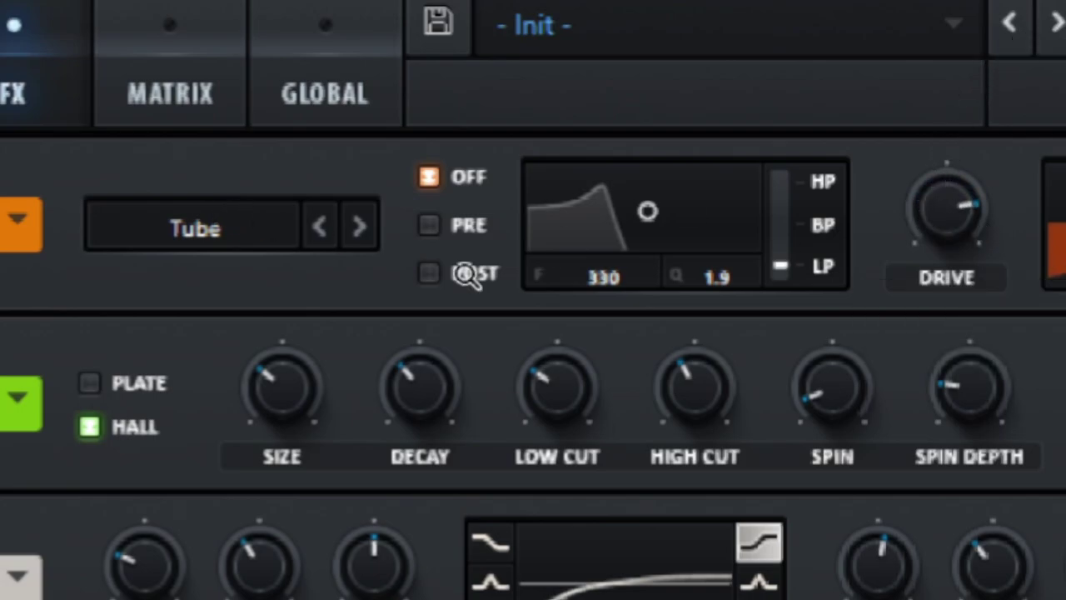
{"action": "left_click", "coordinate": [360, 224]}
{"action": "left_click", "coordinate": [359, 224]}
{"action": "left_click", "coordinate": [361, 224]}
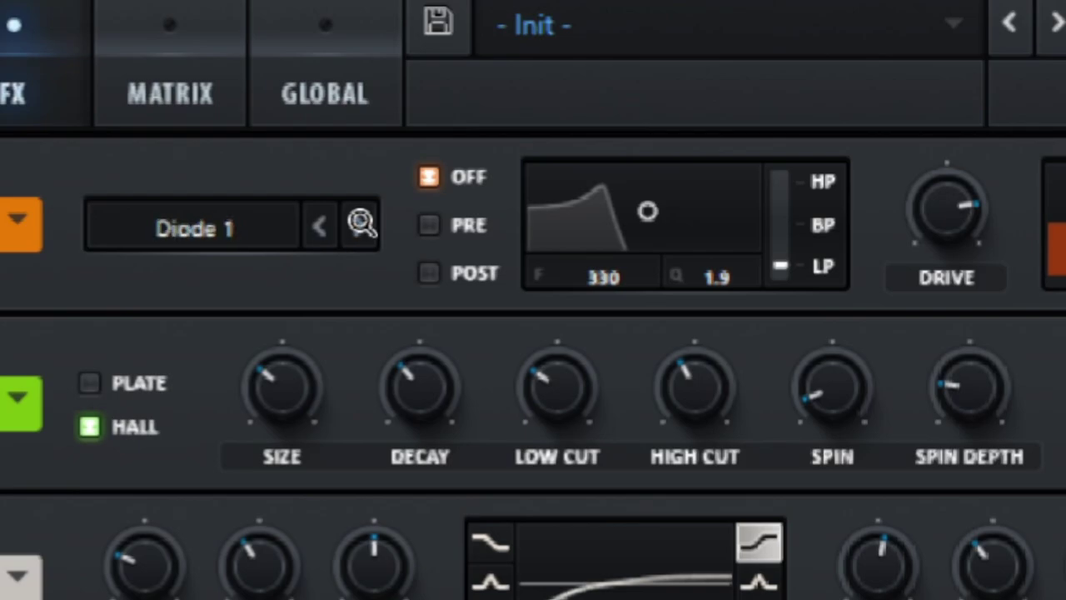
{"action": "left_click", "coordinate": [361, 223]}
{"action": "left_click", "coordinate": [361, 223]}
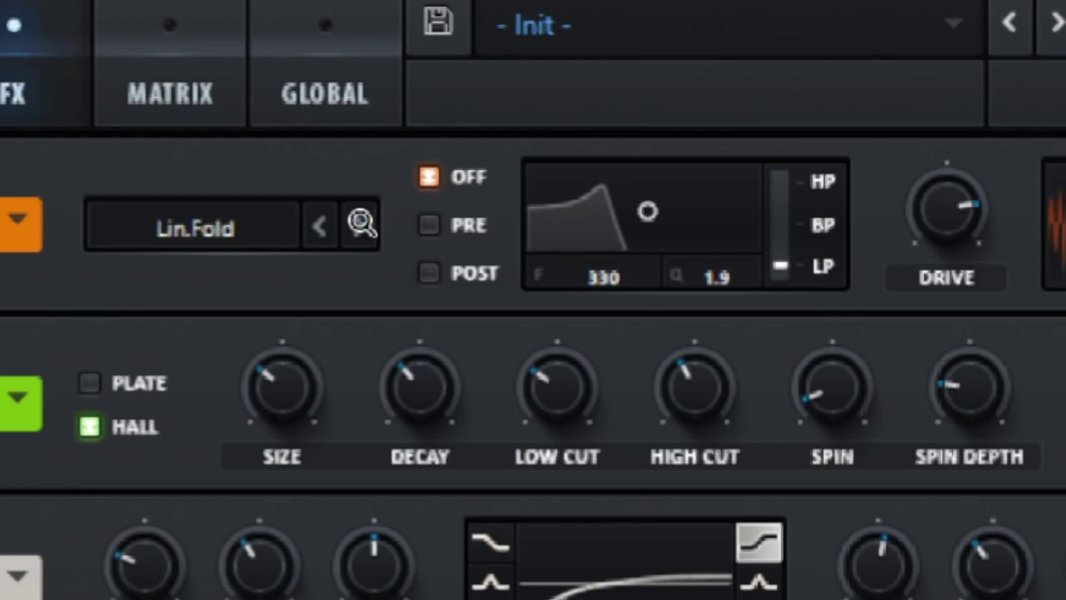
{"action": "left_click", "coordinate": [361, 223]}
{"action": "left_click", "coordinate": [361, 223]}
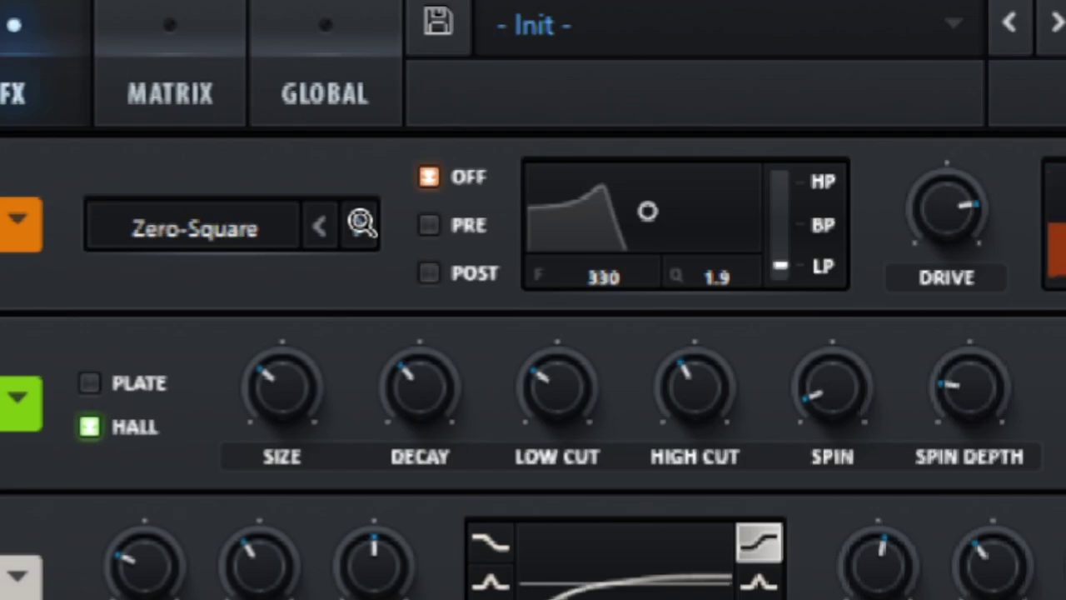
- Audition types past Zero-Square, return to Zero-Square, and set drive to 75%
{"action": "left_click", "coordinate": [360, 223]}
{"action": "left_click", "coordinate": [361, 223]}
{"action": "left_click", "coordinate": [360, 223]}
{"action": "left_click", "coordinate": [310, 221]}
{"action": "left_click", "coordinate": [310, 221]}
{"action": "left_click", "coordinate": [322, 223]}
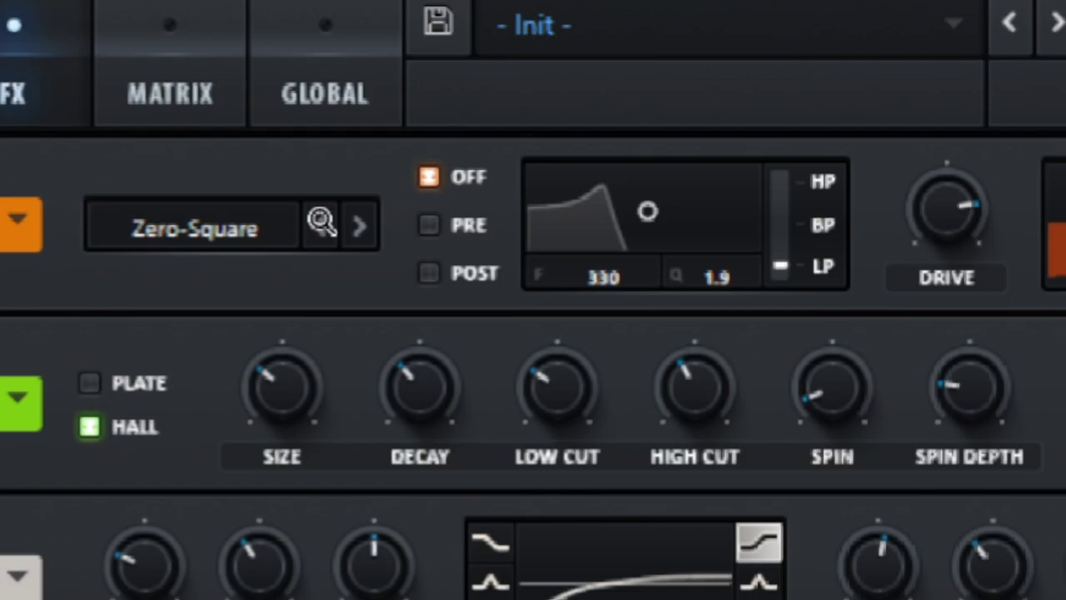
{"action": "left_click", "coordinate": [303, 221]}
{"action": "left_click", "coordinate": [302, 222]}
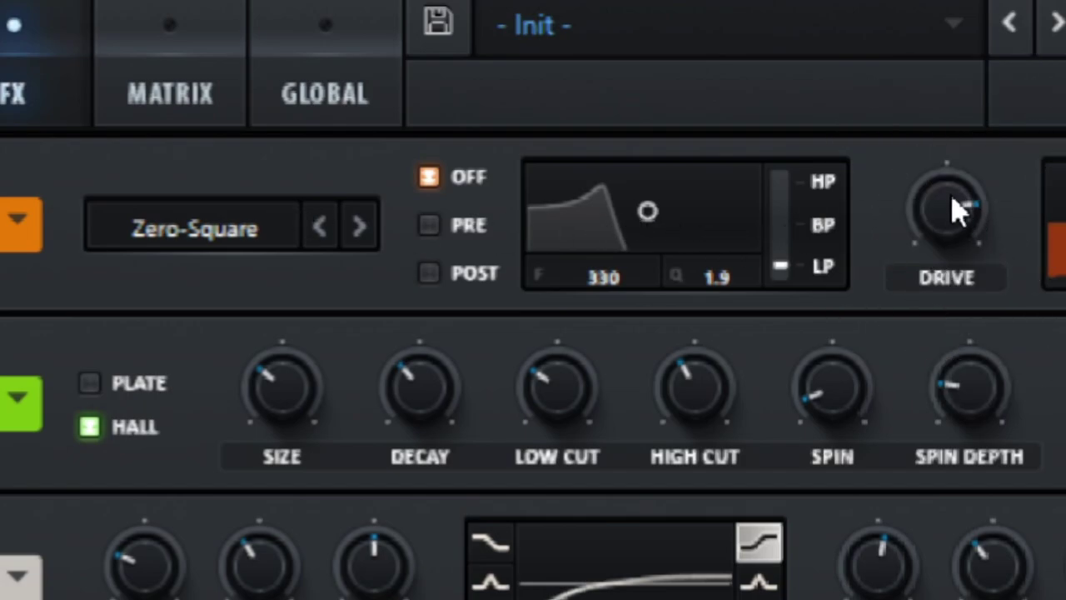
{"action": "left_click_drag", "start_coordinate": [952, 209], "coordinate": [850, 220]}
- Set the distortion filter to PRE with the LP/BP/HP slider just short of high-pass
{"action": "left_click", "coordinate": [450, 233]}
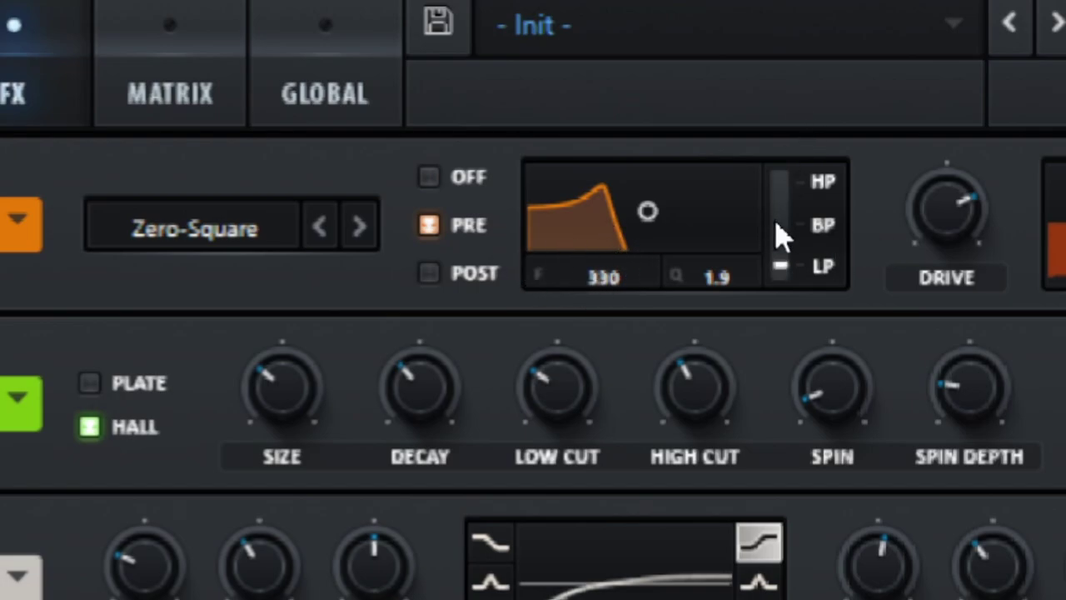
{"action": "left_click_drag", "start_coordinate": [779, 235], "coordinate": [845, 147]}
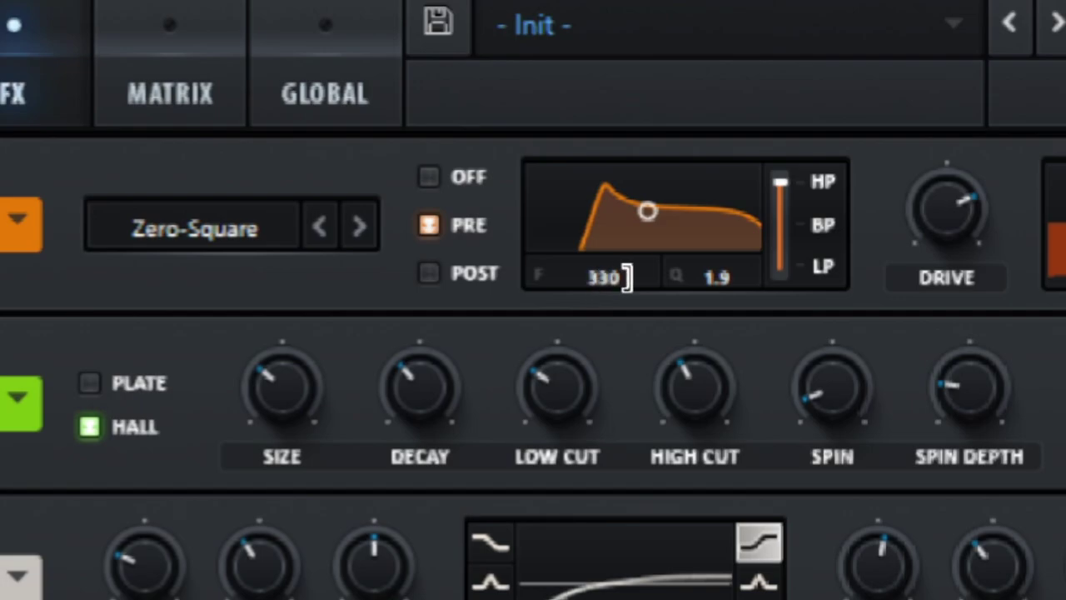
{"action": "left_click_drag", "start_coordinate": [777, 182], "coordinate": [733, 233]}
- Set the filter frequency to 471 and Q to 3.9, comparing against a bypassed filter
{"action": "scroll", "coordinate": [576, 278], "scroll_direction": "up", "scroll_amount": 5}
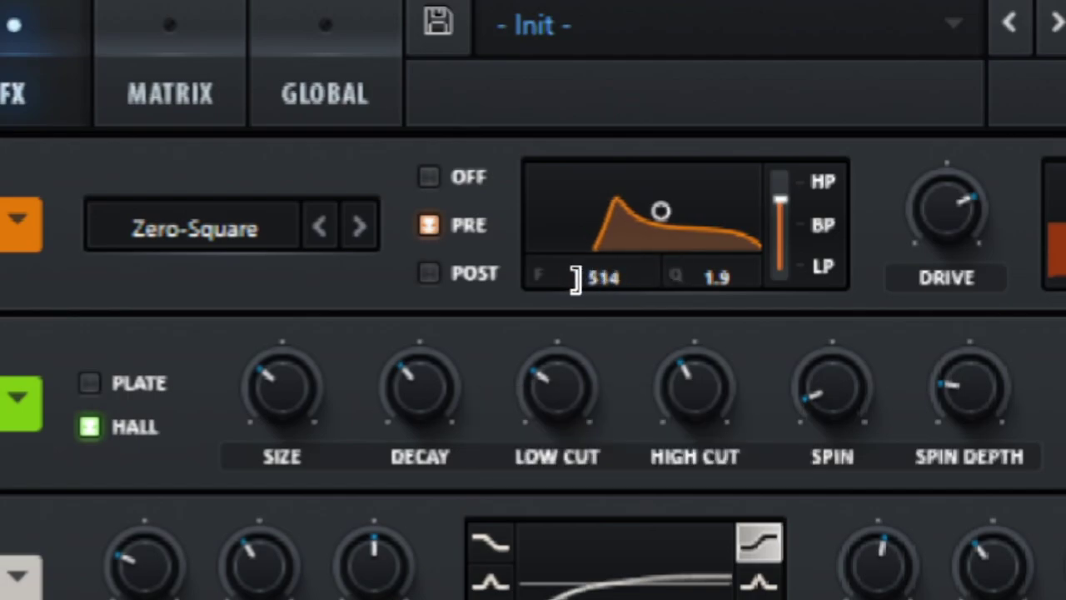
{"action": "scroll", "coordinate": [583, 284], "scroll_direction": "down", "scroll_amount": 3}
{"action": "scroll", "coordinate": [580, 293], "scroll_direction": "up", "scroll_amount": 1}
{"action": "scroll", "coordinate": [590, 294], "scroll_direction": "up", "scroll_amount": 1}
{"action": "scroll", "coordinate": [590, 295], "scroll_direction": "down", "scroll_amount": 1}
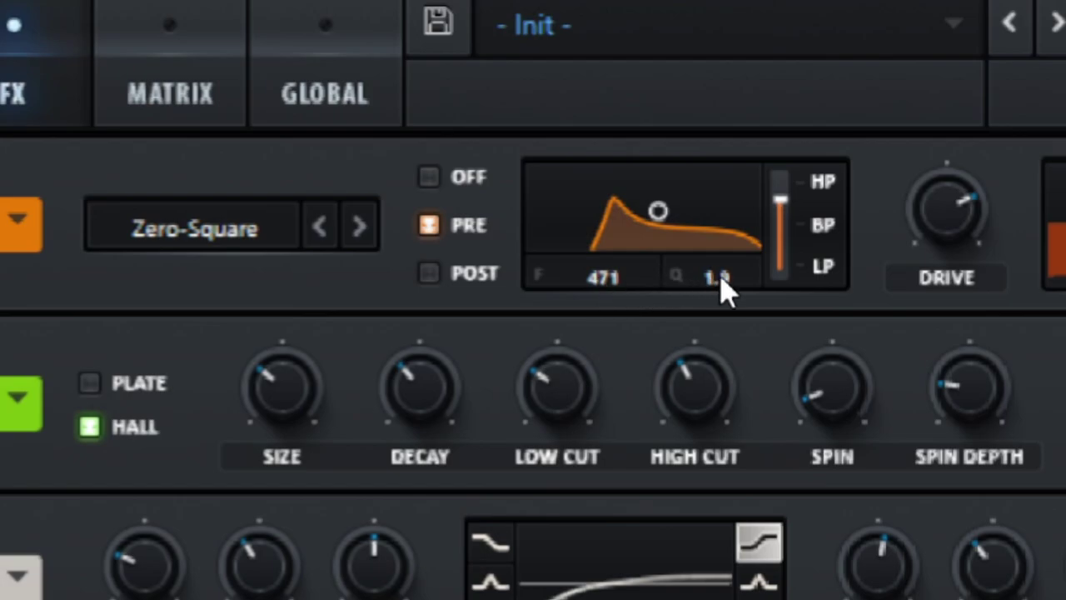
{"action": "scroll", "coordinate": [716, 287], "scroll_direction": "up", "scroll_amount": 5}
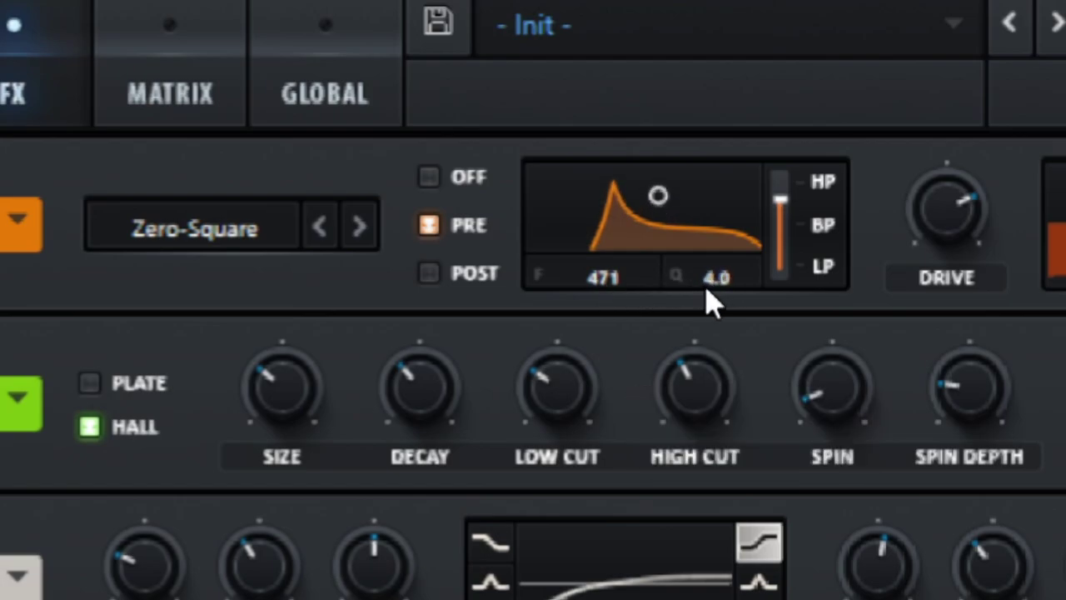
{"action": "scroll", "coordinate": [699, 292], "scroll_direction": "down", "scroll_amount": 2}
{"action": "scroll", "coordinate": [699, 292], "scroll_direction": "up", "scroll_amount": 1}
{"action": "left_click", "coordinate": [431, 179]}
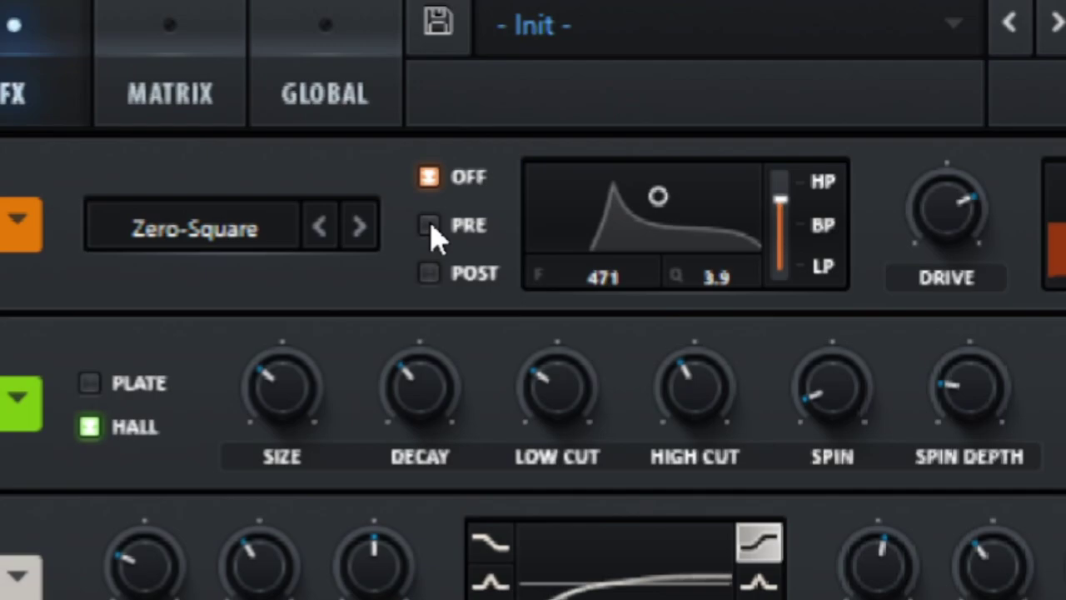
{"action": "left_click", "coordinate": [429, 227]}
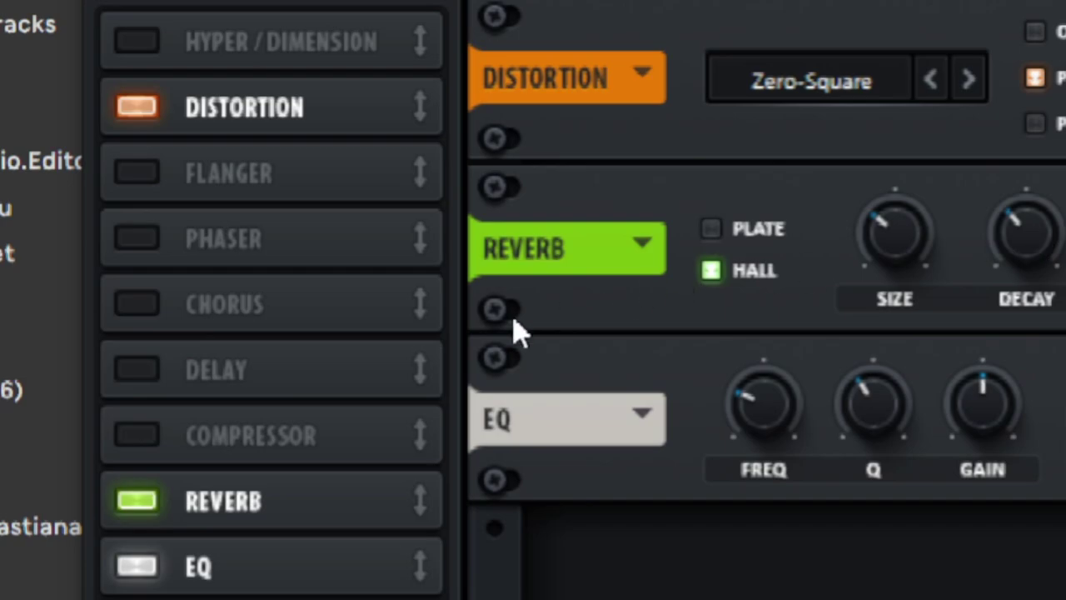
- Add a Compressor after the distortion, enable MULTIBAND, and lower THRESH toward -10 dB
{"action": "left_click", "coordinate": [136, 436]}
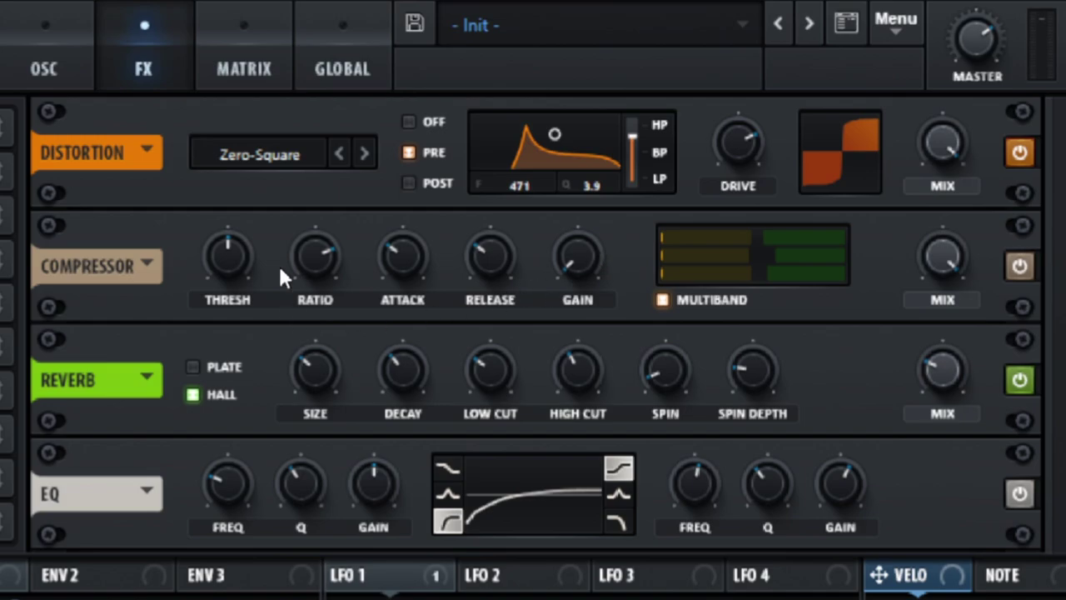
{"action": "left_click", "coordinate": [211, 364]}
{"action": "left_click", "coordinate": [181, 162]}
{"action": "left_click", "coordinate": [669, 296]}
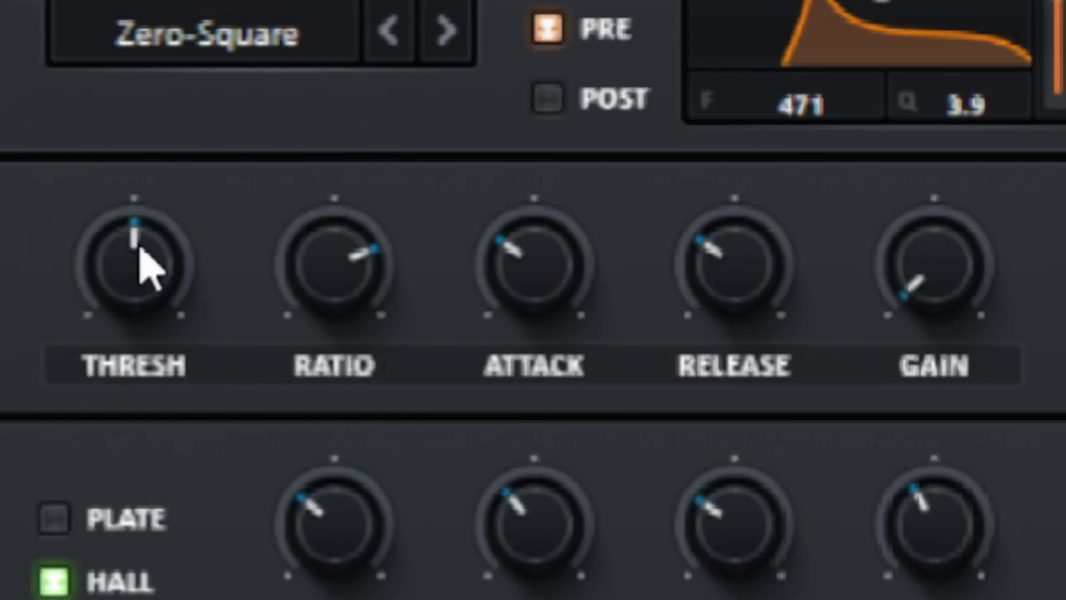
{"action": "scroll", "coordinate": [142, 267], "scroll_direction": "down", "scroll_amount": 4}
{"action": "scroll", "coordinate": [142, 267], "scroll_direction": "down", "scroll_amount": 3}
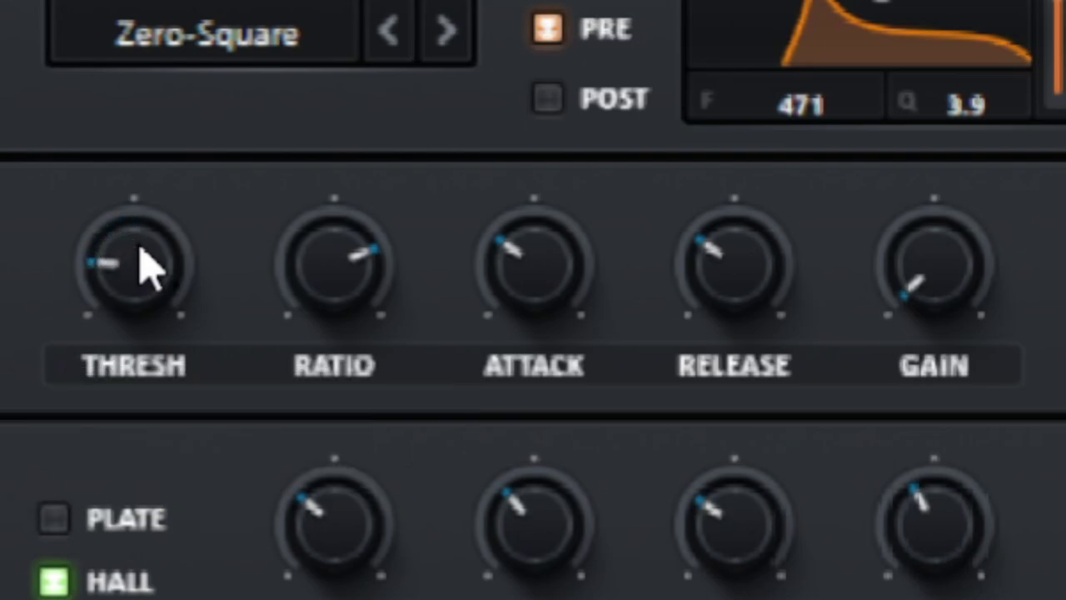
{"action": "scroll", "coordinate": [142, 267], "scroll_direction": "up", "scroll_amount": 4}
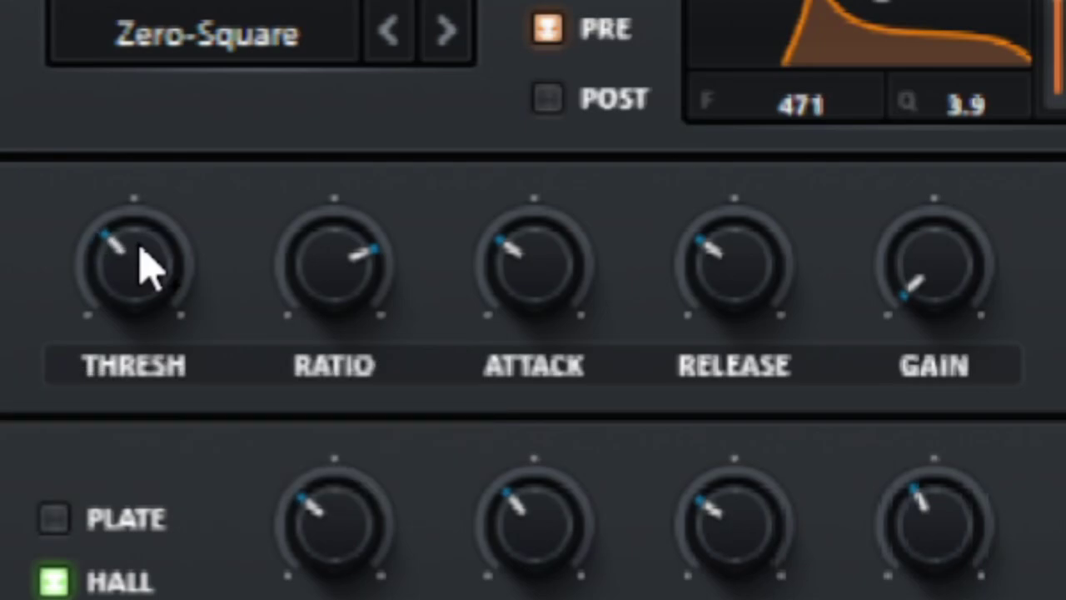
- Set compressor threshold -11.6 dB, ratio 7:1, a fast attack and release near 26 ms
{"action": "left_click_drag", "start_coordinate": [147, 262], "coordinate": [180, 255]}
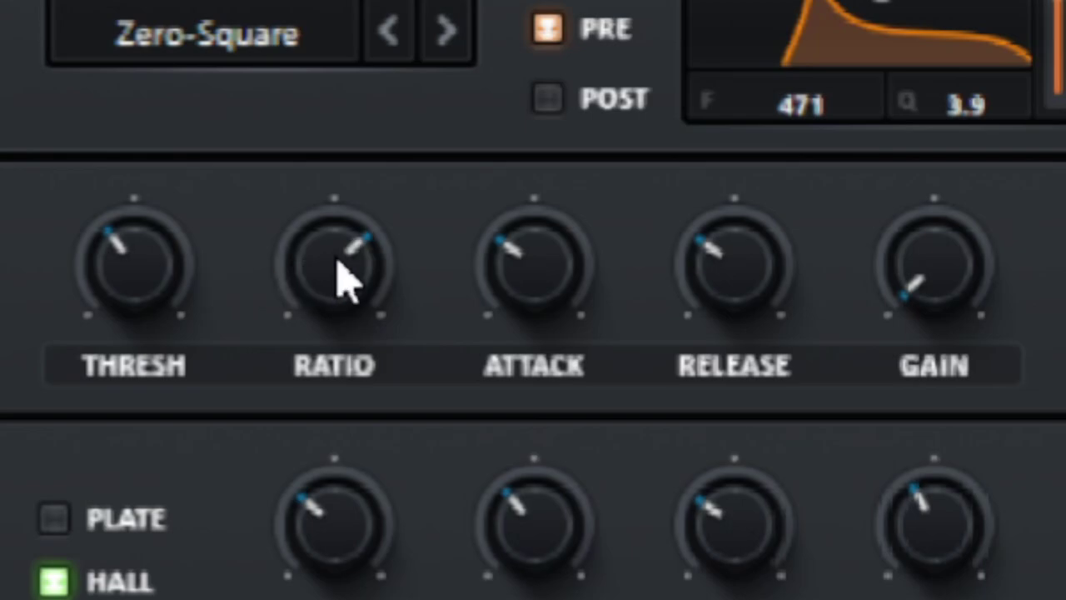
{"action": "left_click_drag", "start_coordinate": [341, 274], "coordinate": [186, 105]}
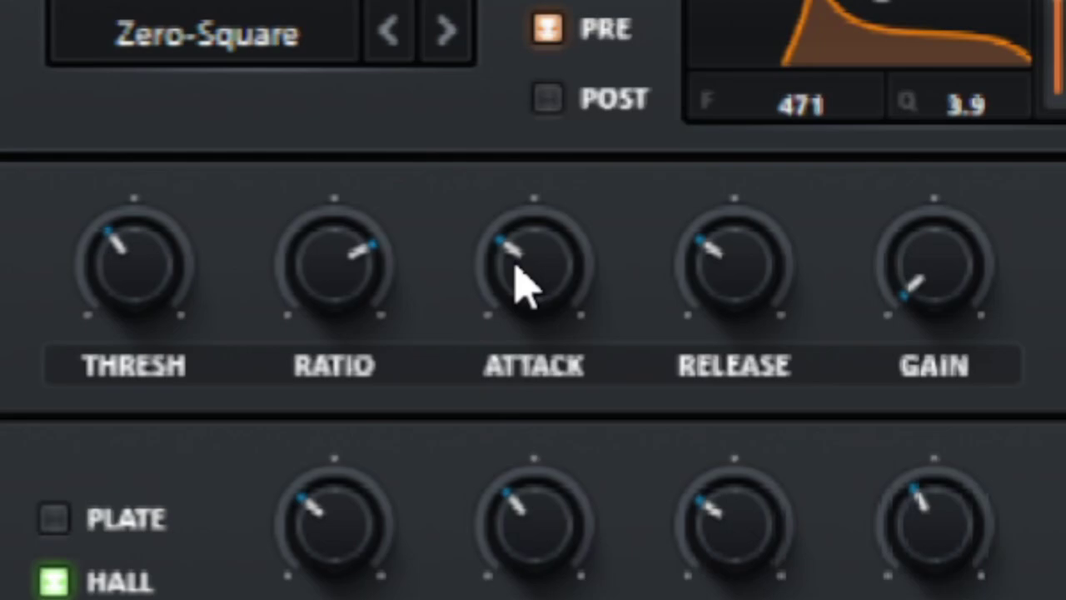
{"action": "left_click_drag", "start_coordinate": [516, 283], "coordinate": [499, 521]}
{"action": "left_click", "coordinate": [745, 238]}
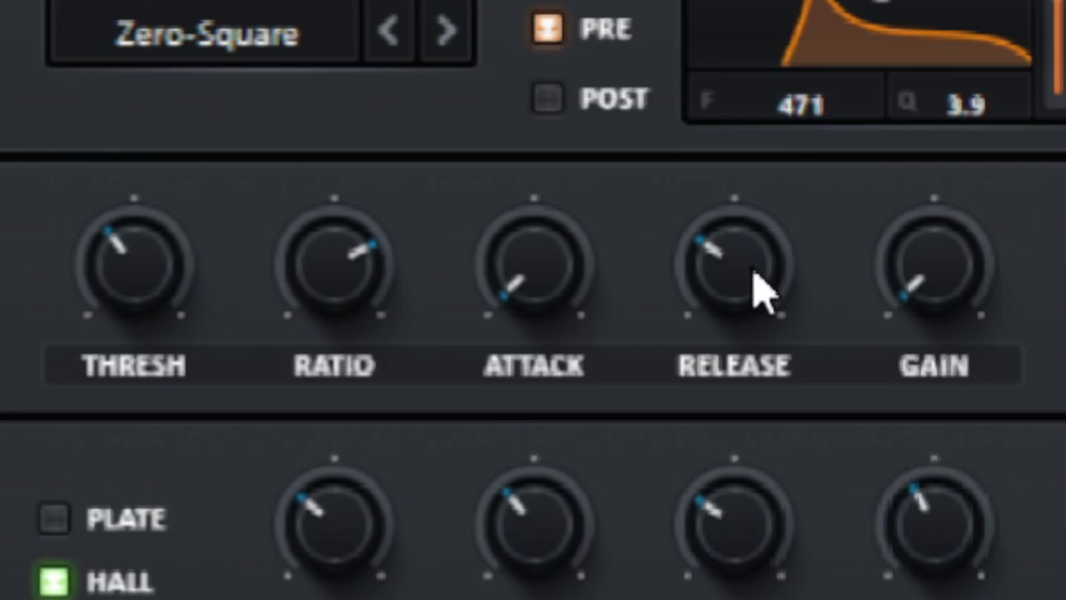
{"action": "mouse_move", "coordinate": [759, 287]}
{"action": "left_click_drag", "start_coordinate": [760, 288], "coordinate": [769, 466]}
{"action": "left_click_drag", "start_coordinate": [733, 277], "coordinate": [732, 256]}
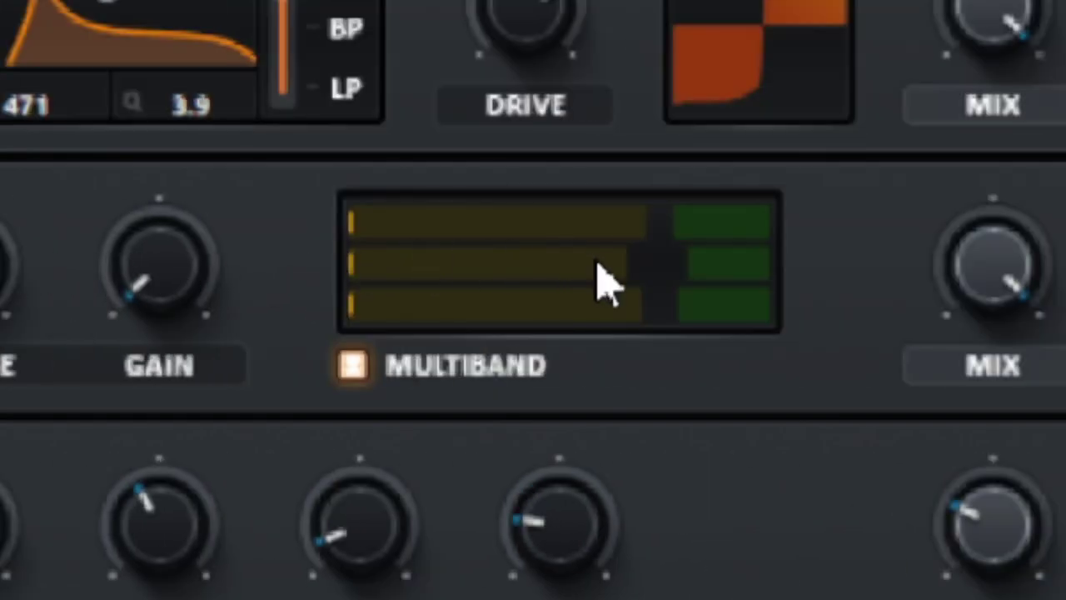
- While a note plays, set the multiband high band to 46% and mid band to 154%
{"action": "left_click", "coordinate": [625, 302]}
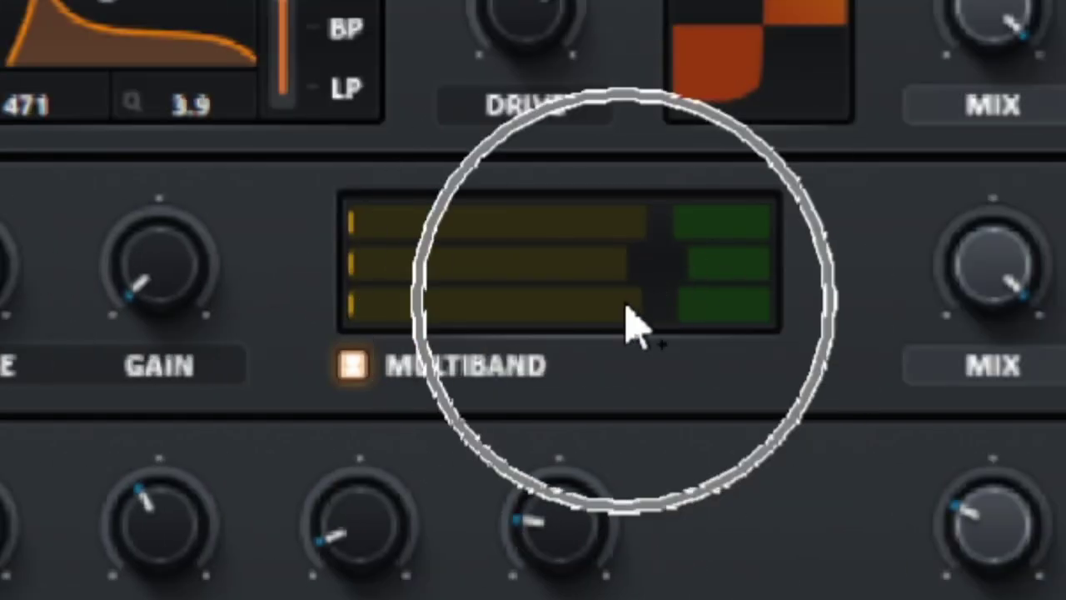
{"action": "left_click", "coordinate": [600, 259]}
{"action": "left_click", "coordinate": [588, 235]}
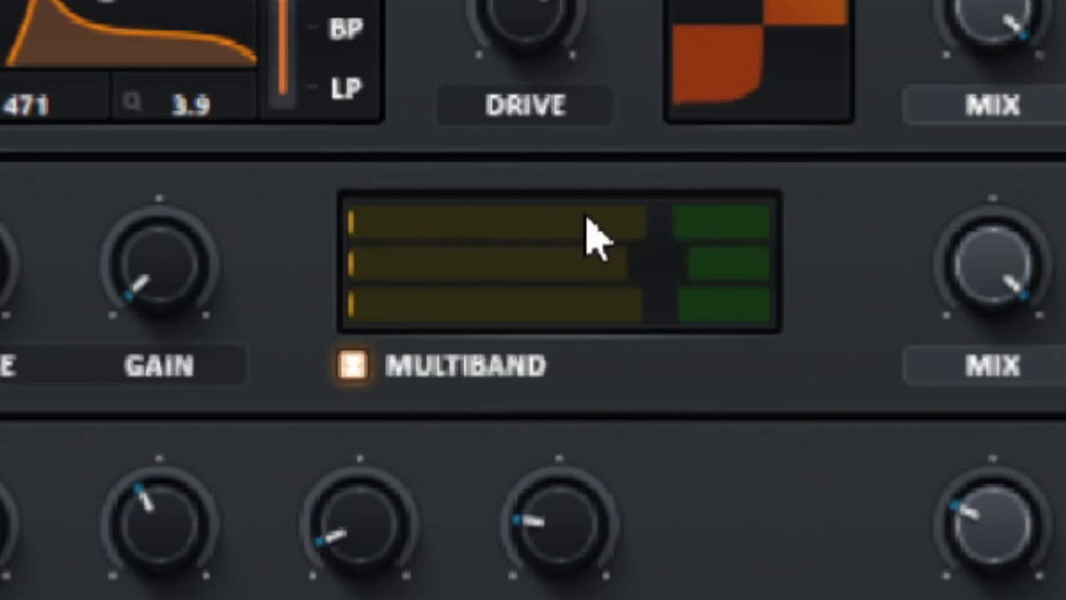
{"action": "key", "text": "space"}
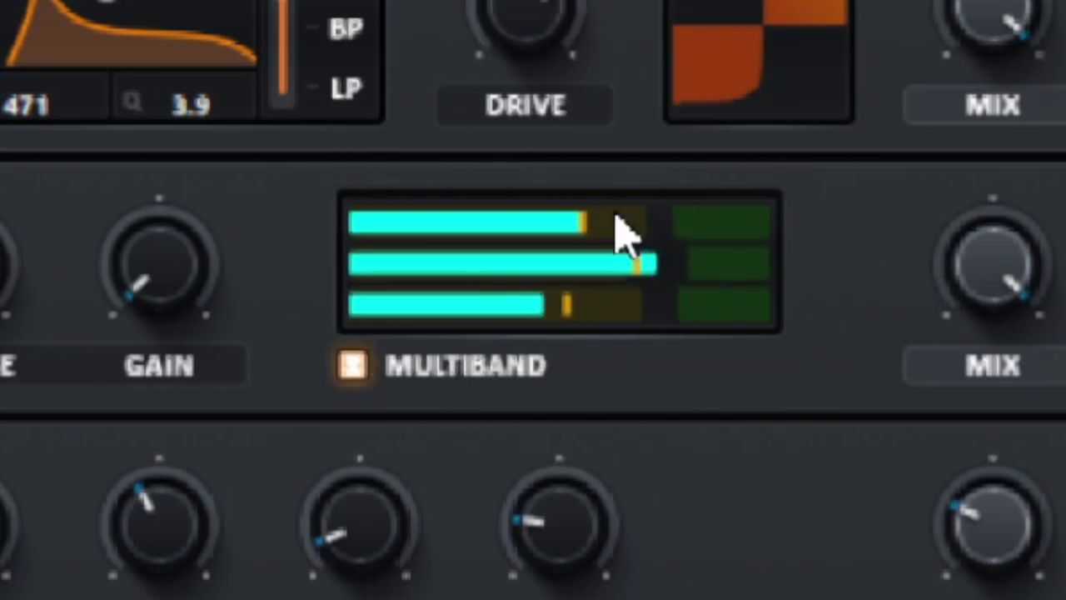
{"action": "left_click_drag", "start_coordinate": [625, 238], "coordinate": [608, 216]}
{"action": "left_click_drag", "start_coordinate": [614, 300], "coordinate": [317, 325]}
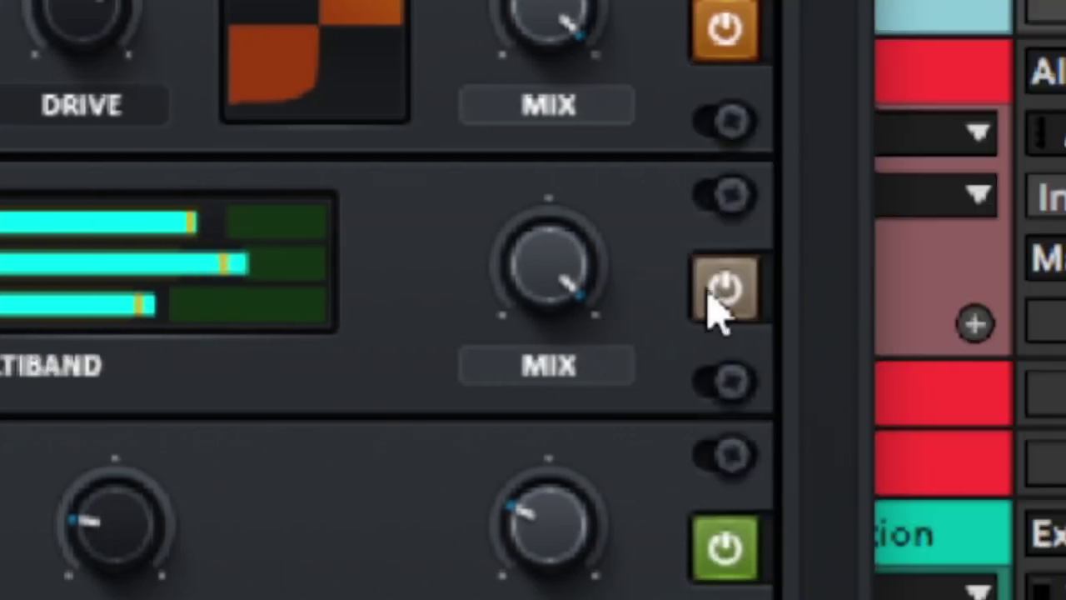
- Bypass the compressor to compare the sound, then switch it back on
{"action": "left_click", "coordinate": [721, 287]}
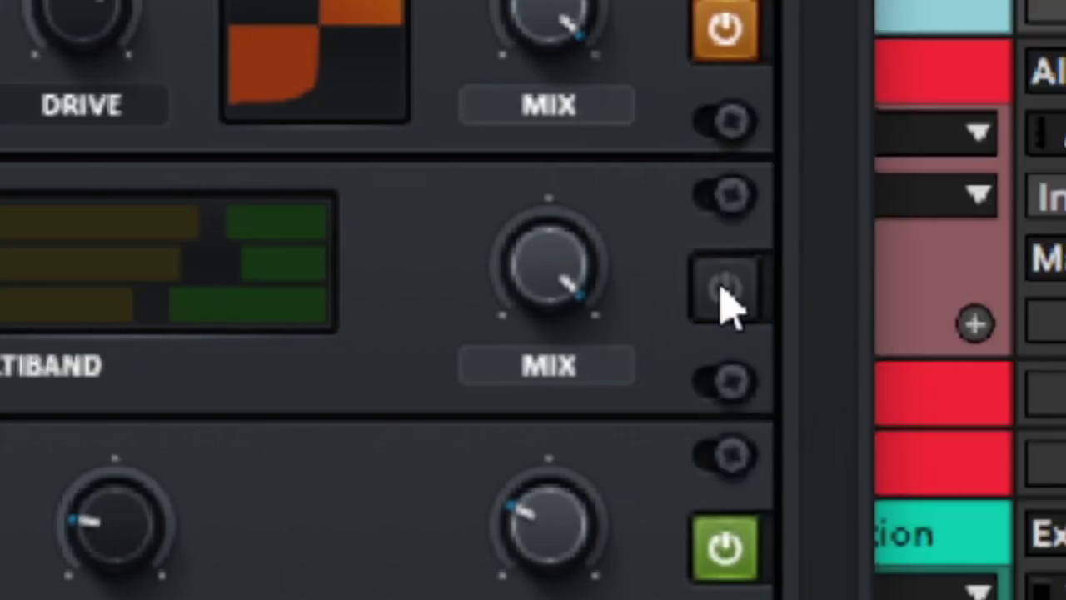
{"action": "left_click", "coordinate": [722, 289]}
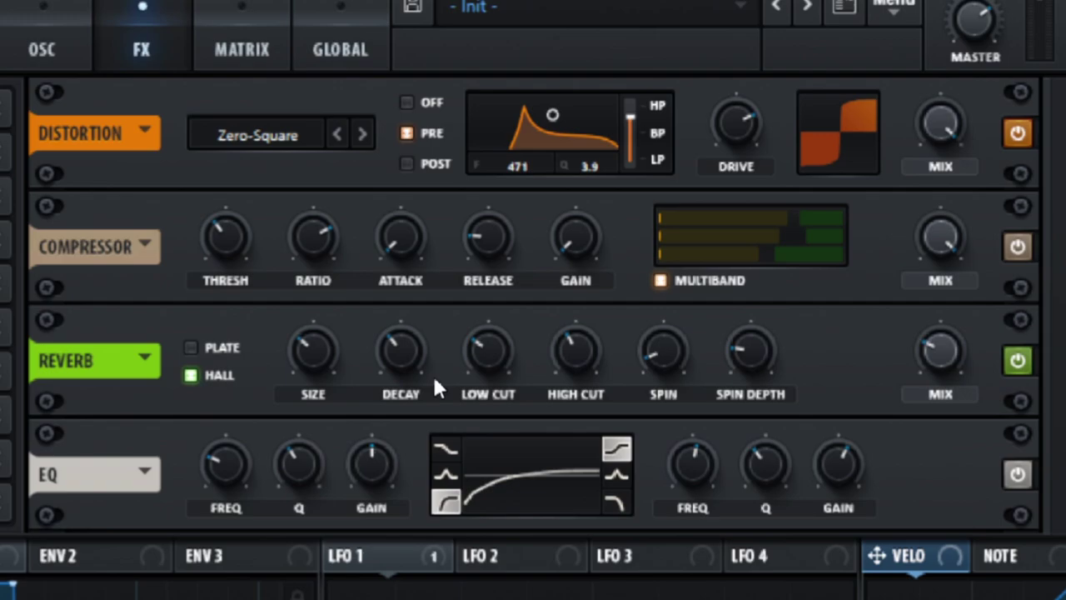
{"action": "left_click", "coordinate": [125, 170]}
- Switch on DIRECT OUT on the SUB oscillator panel of the OSC page
{"action": "left_click", "coordinate": [70, 42]}
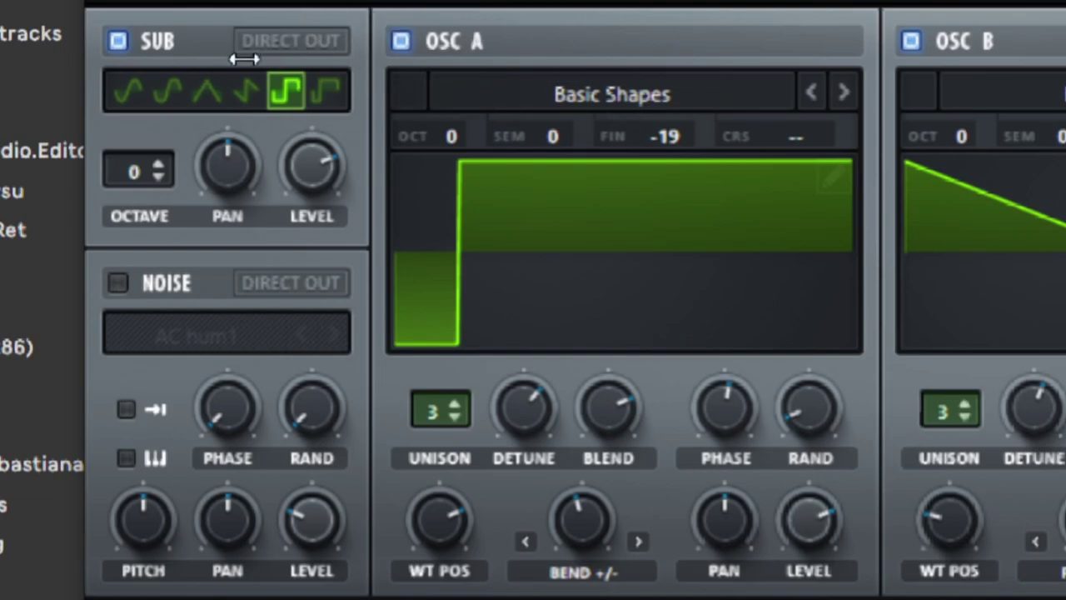
{"action": "left_click", "coordinate": [291, 48]}
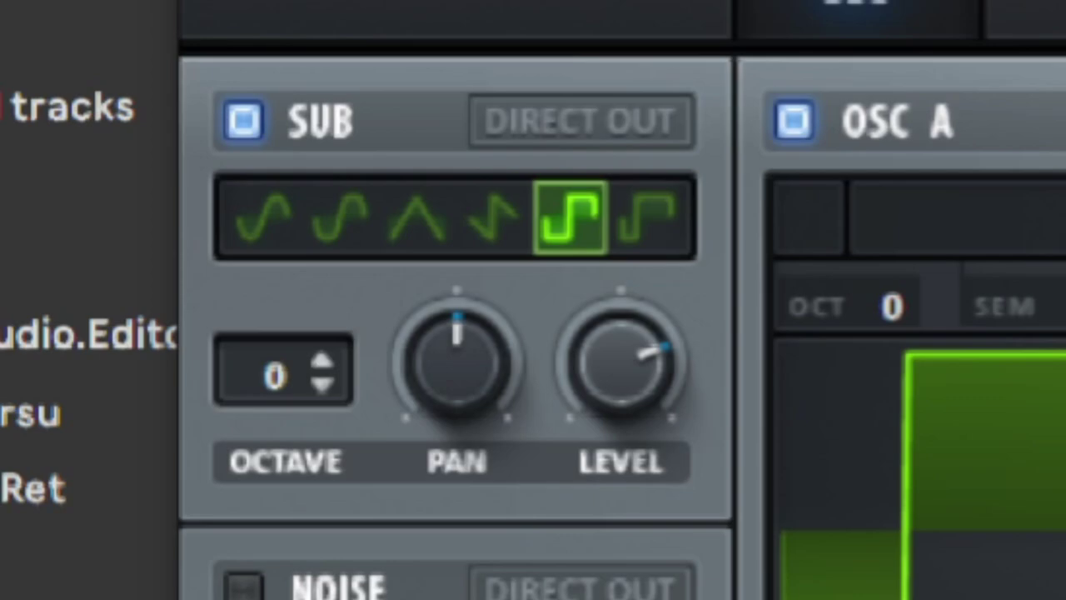
{"action": "left_click", "coordinate": [625, 125]}
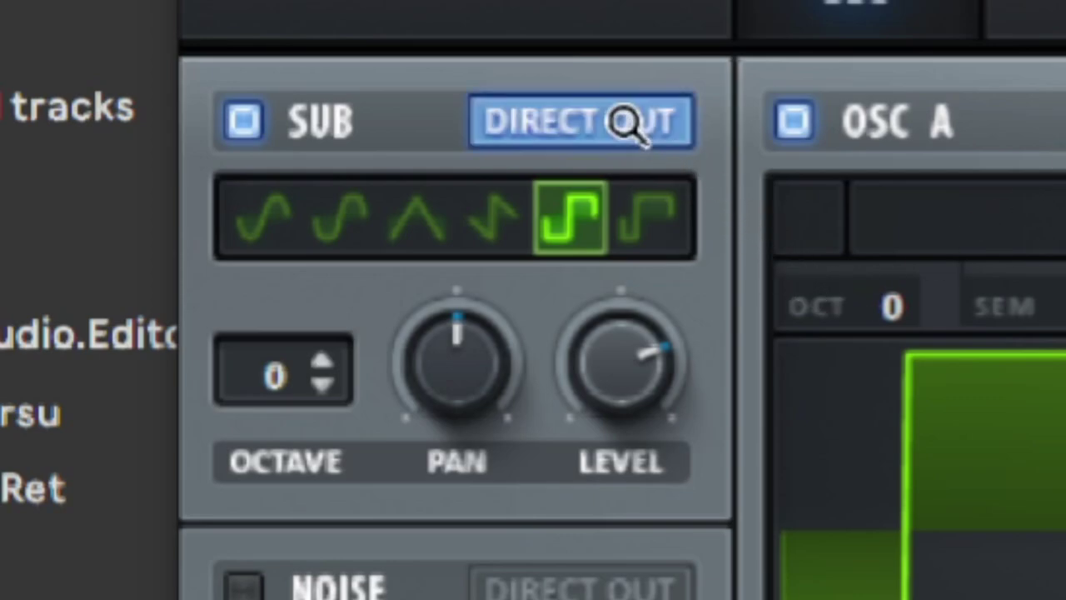
{"action": "left_click", "coordinate": [627, 124]}
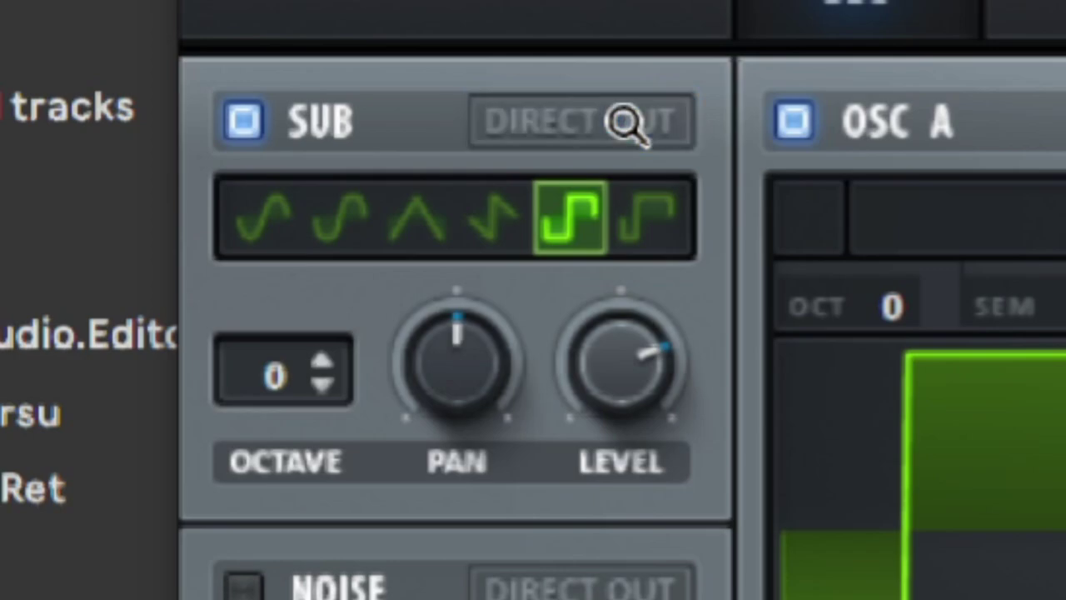
{"action": "left_click", "coordinate": [626, 124]}
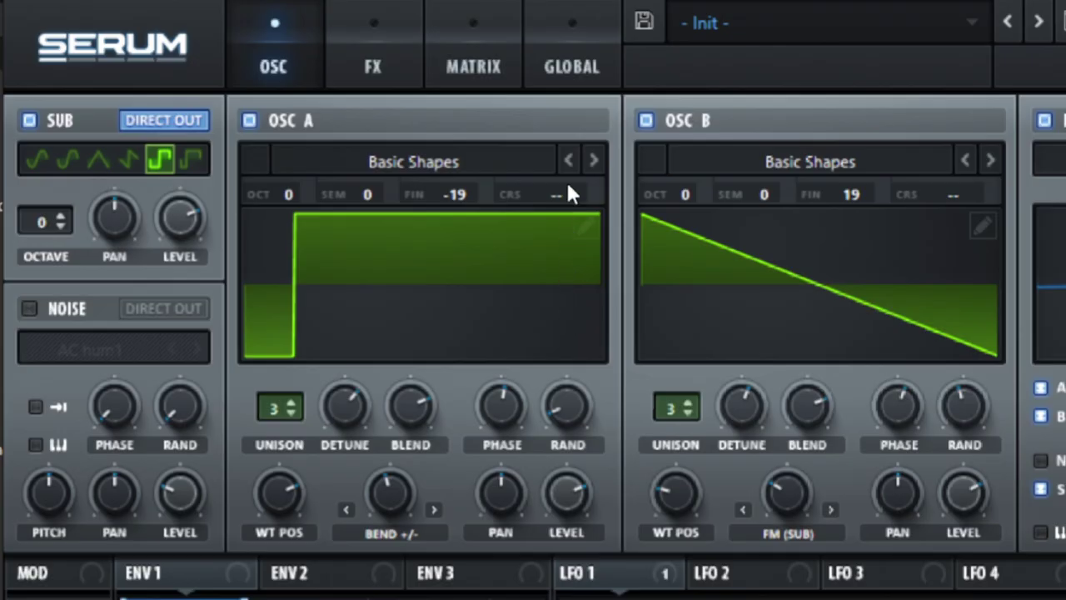
- On the Global page, lower OSC A unison width from 100 to about 79 with 2X quality
{"action": "left_click", "coordinate": [574, 46]}
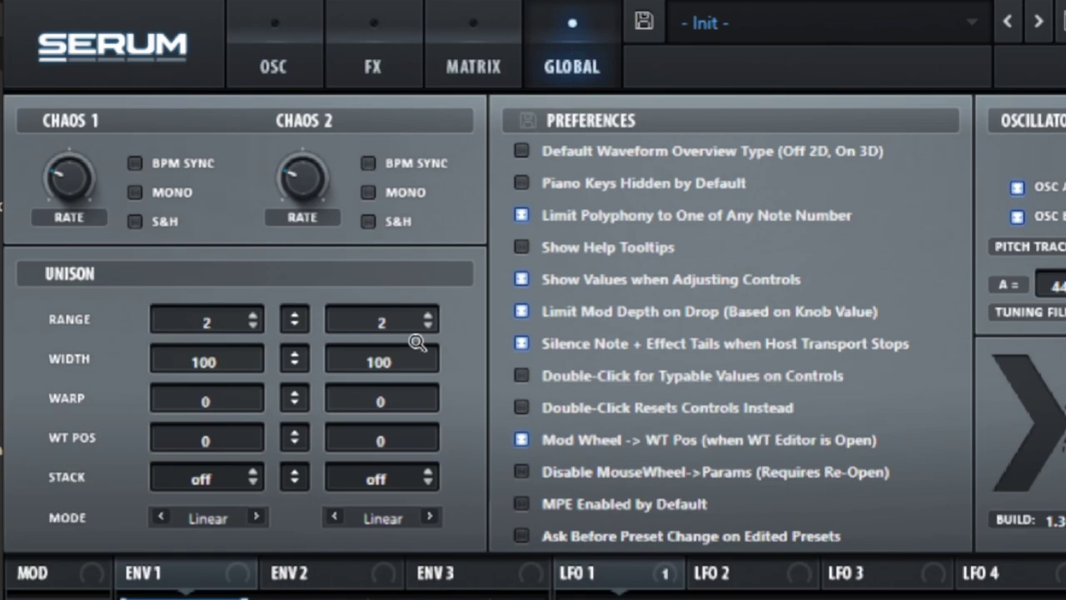
{"action": "left_click", "coordinate": [284, 68]}
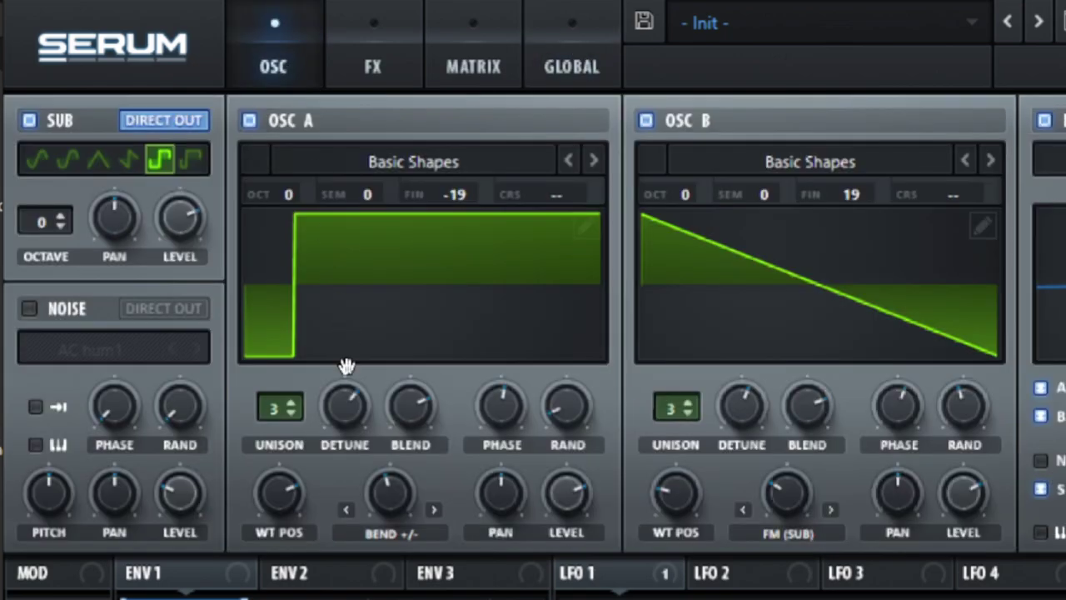
{"action": "left_click", "coordinate": [566, 47]}
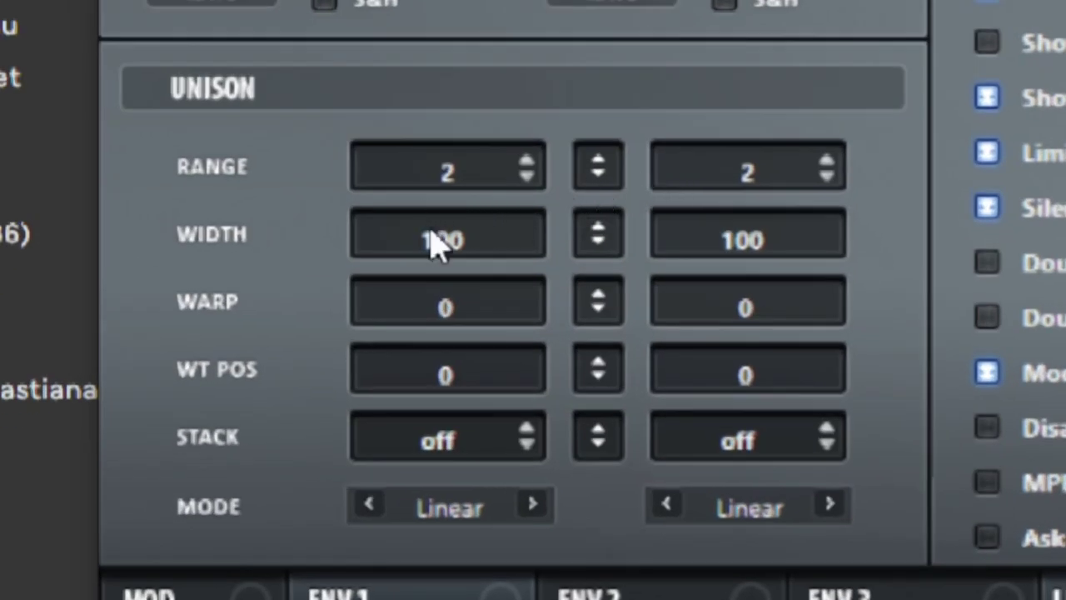
{"action": "left_click", "coordinate": [731, 269]}
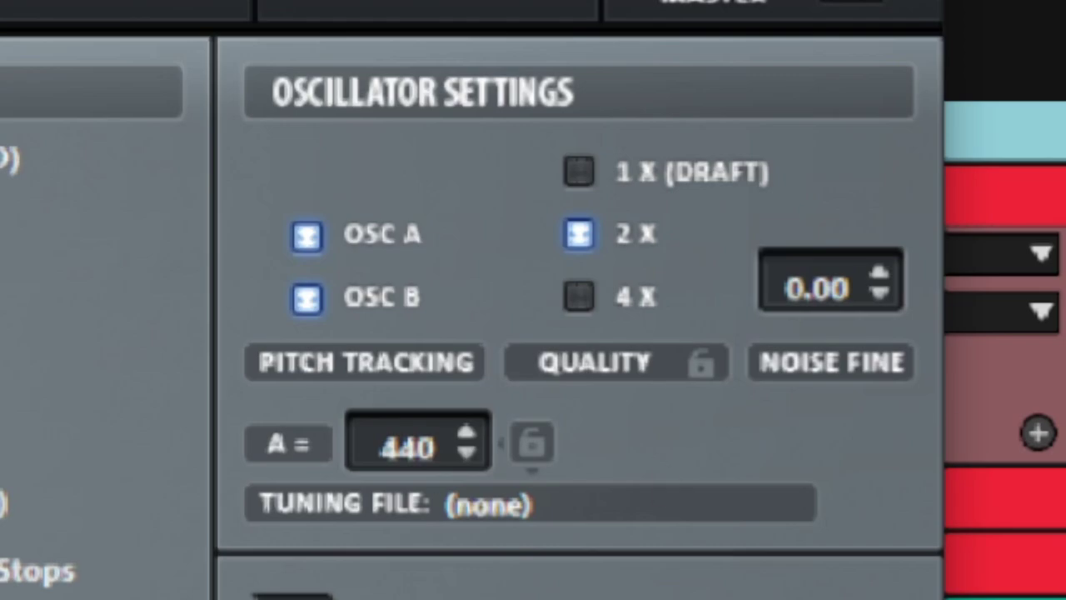
{"action": "left_click", "coordinate": [626, 224]}
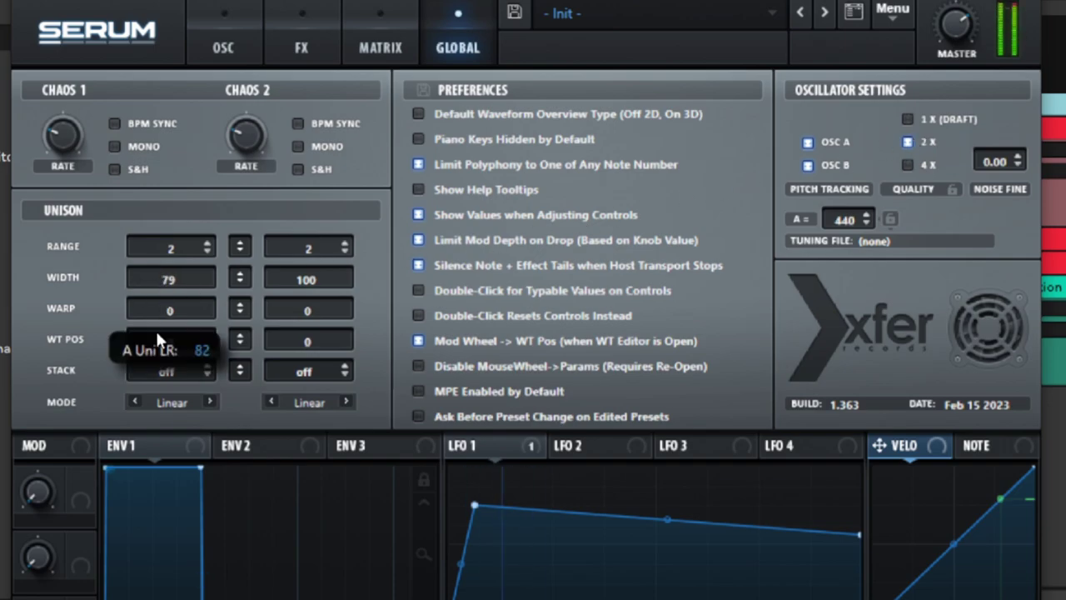